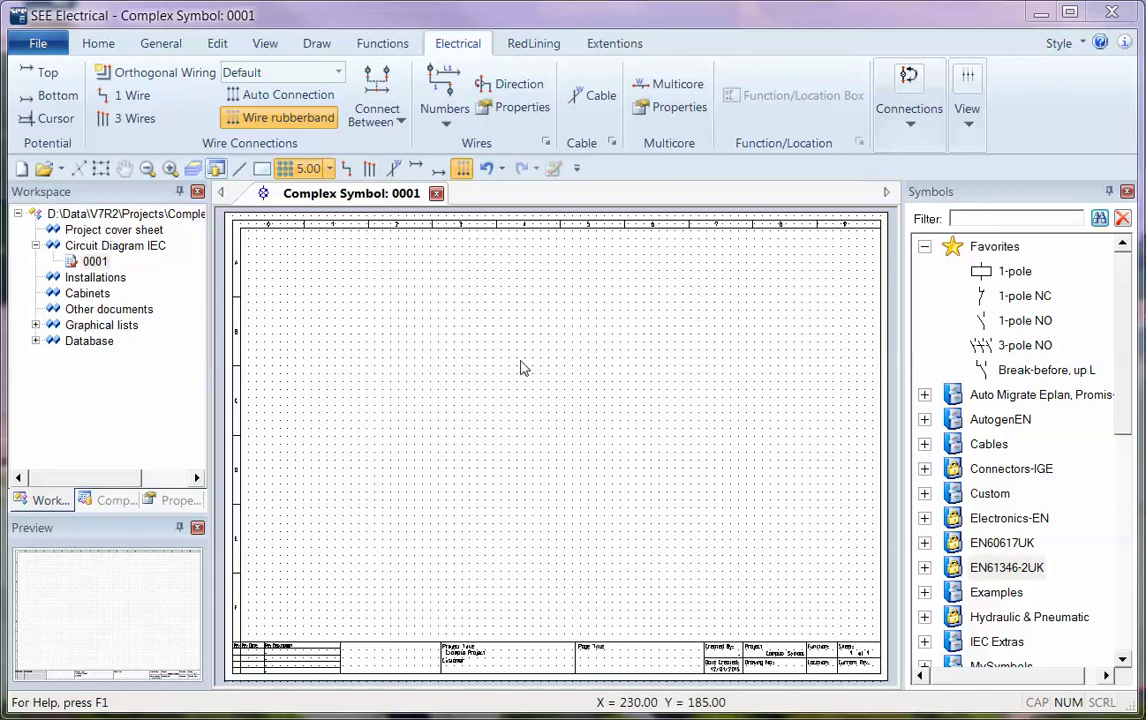
Draw a rectangle on the symbol sheet just left of the page centre
left_click(241, 169)
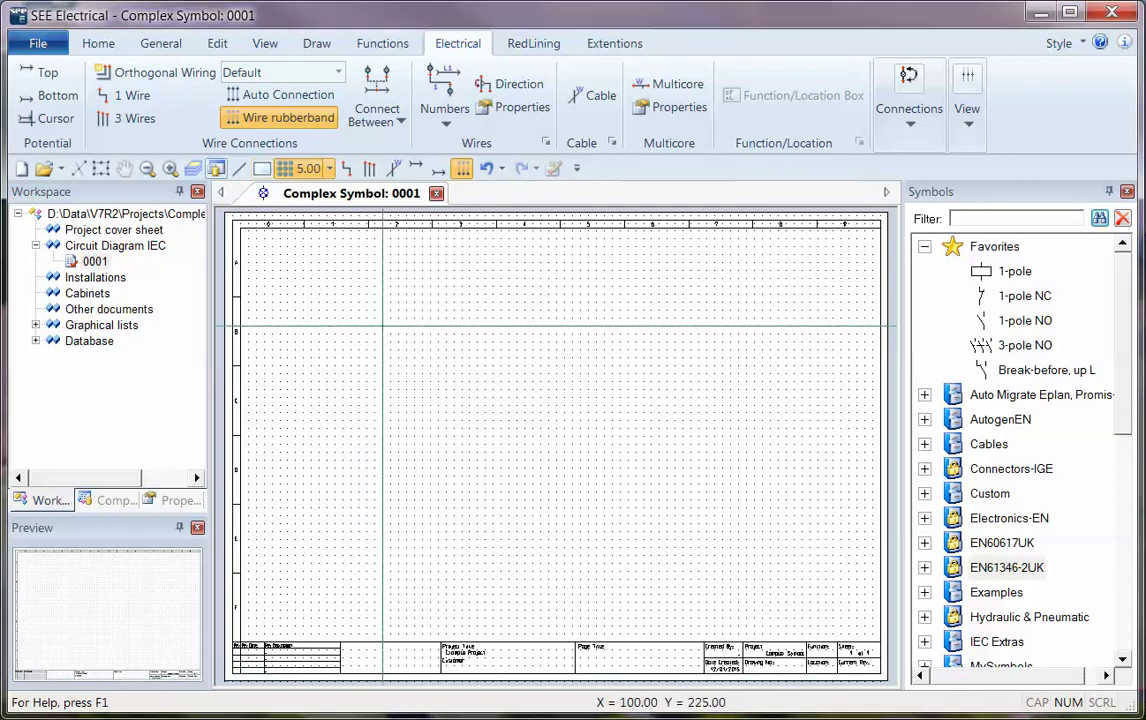
left_click(390, 350)
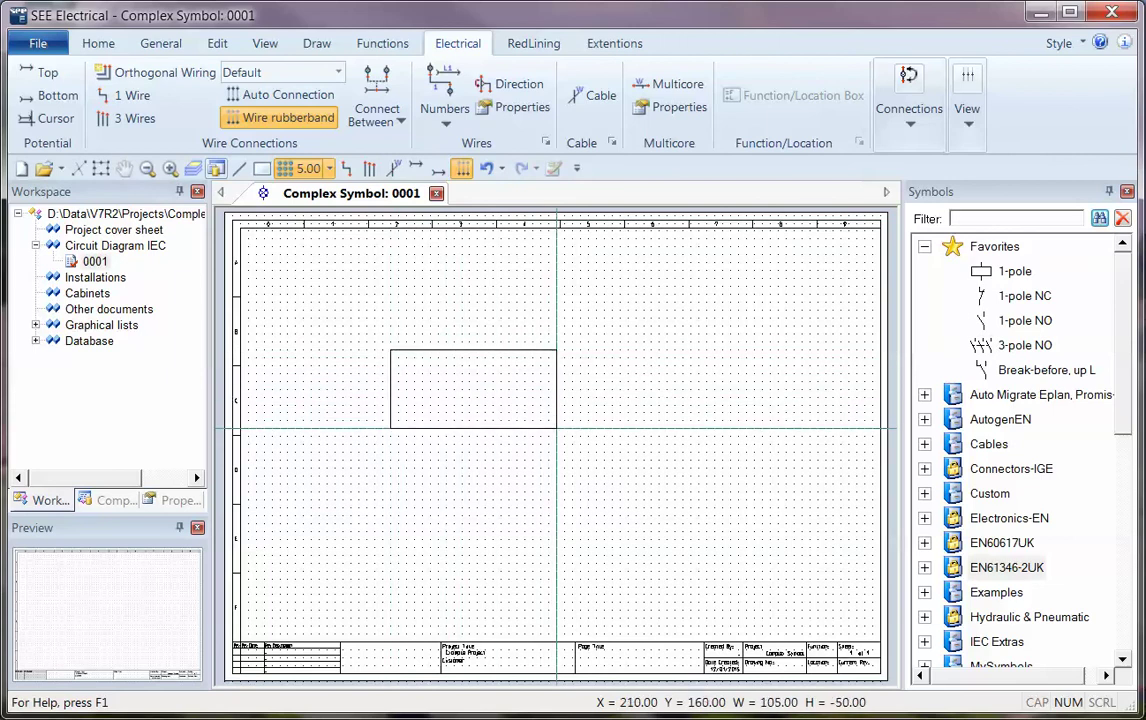
left_click(557, 420)
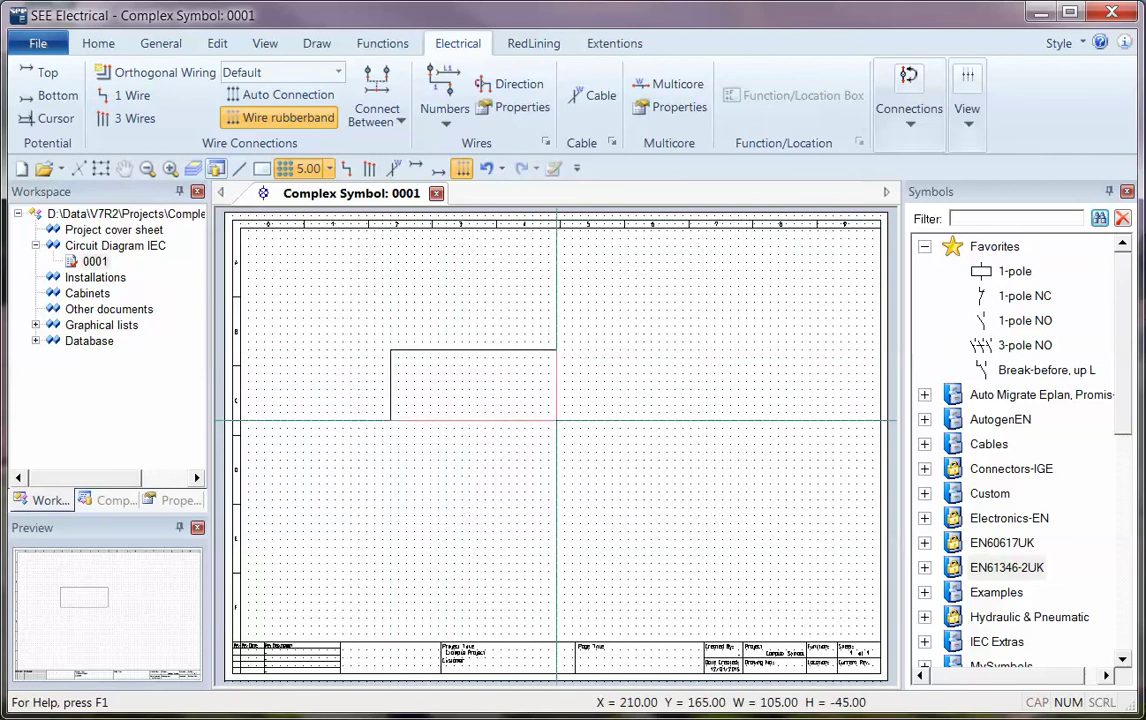
Start a straight line at the top edge of the box
left_click(314, 45)
left_click(335, 73)
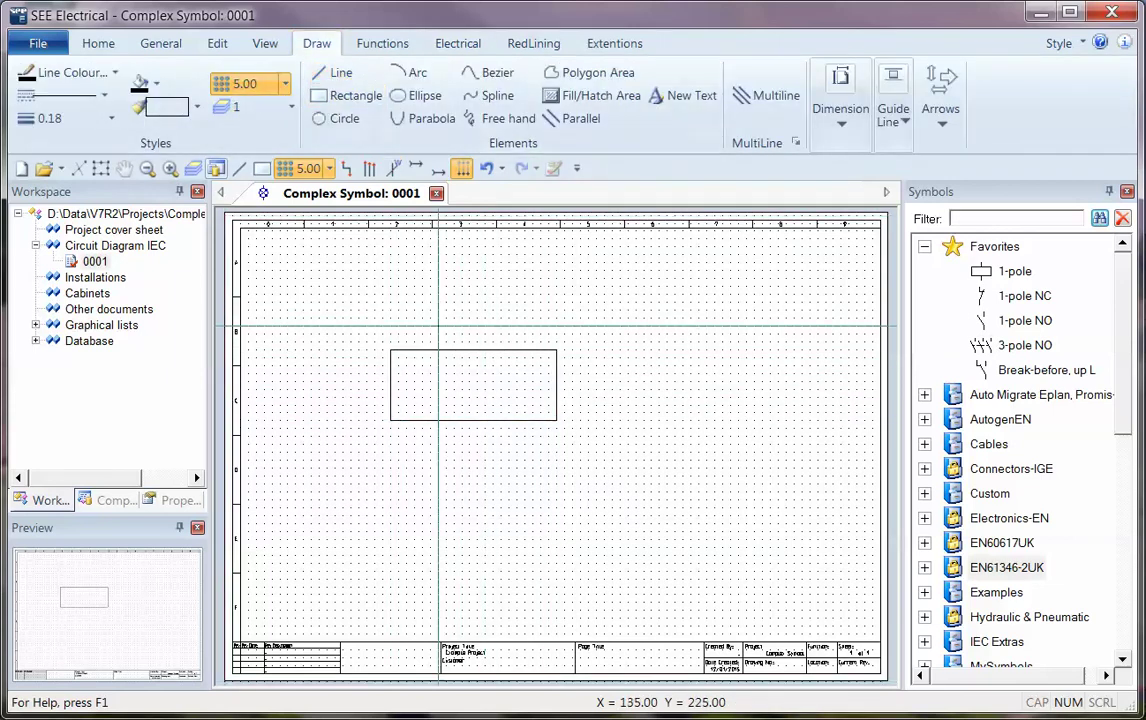
left_click(398, 350)
Draw two short vertical lead lines above and two below the box's left end
right_click(414, 312)
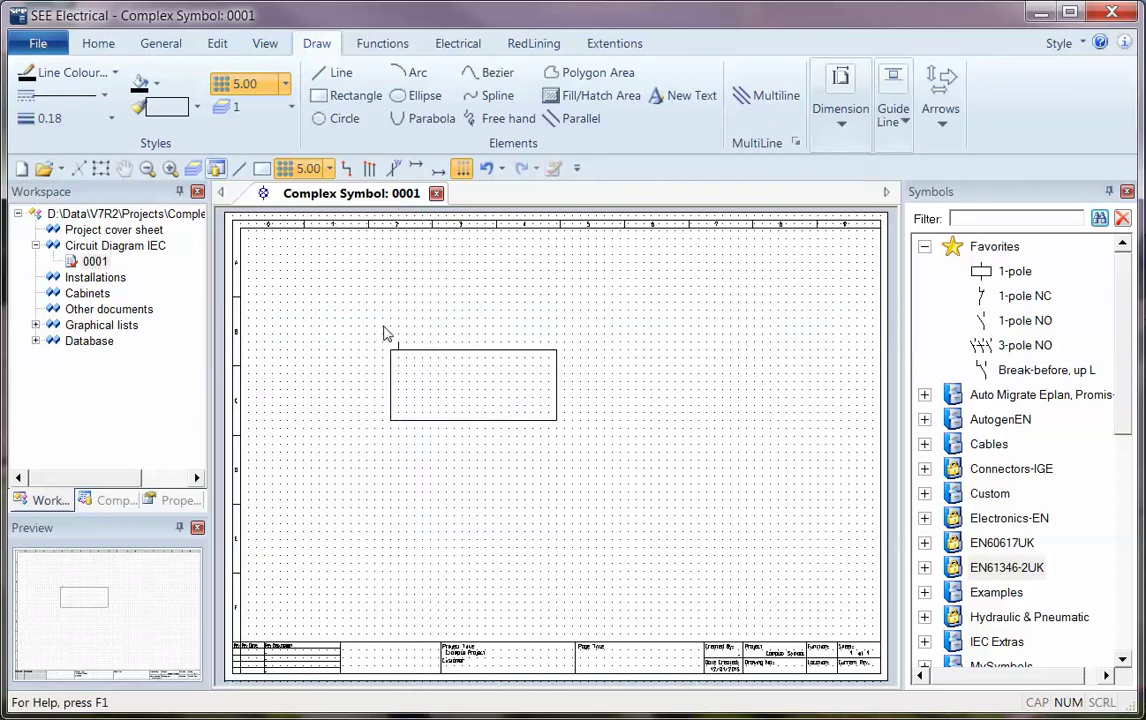
scroll(550, 435, "up", 3)
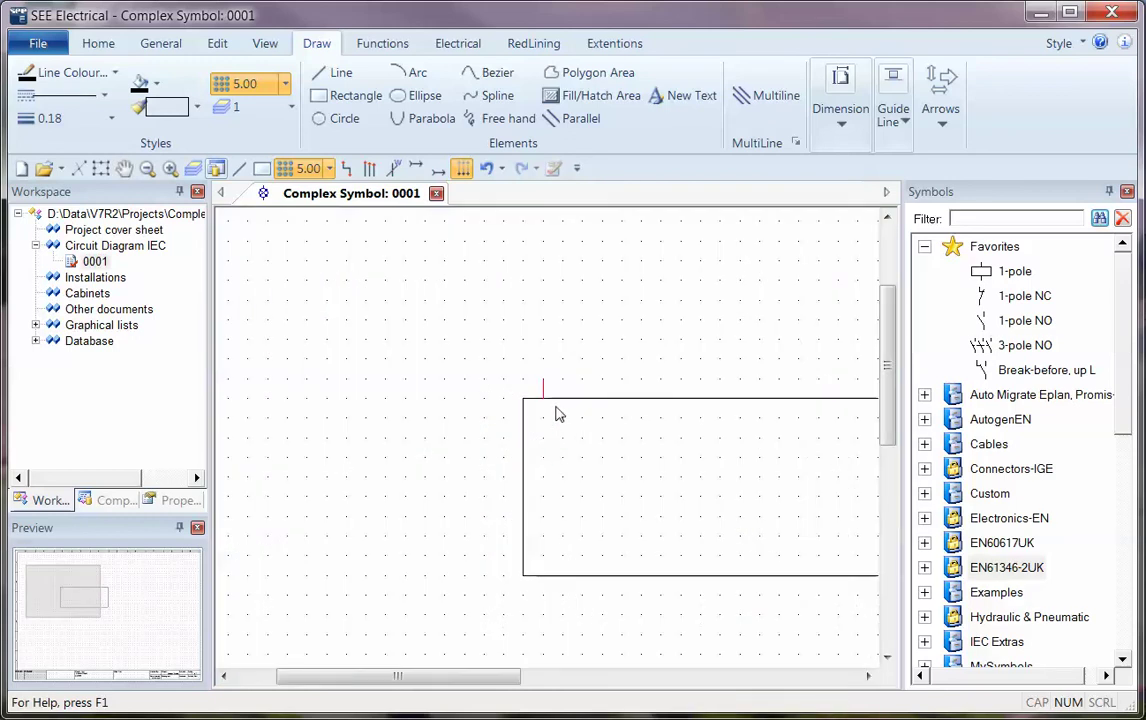
left_click_drag(473, 678, 560, 678)
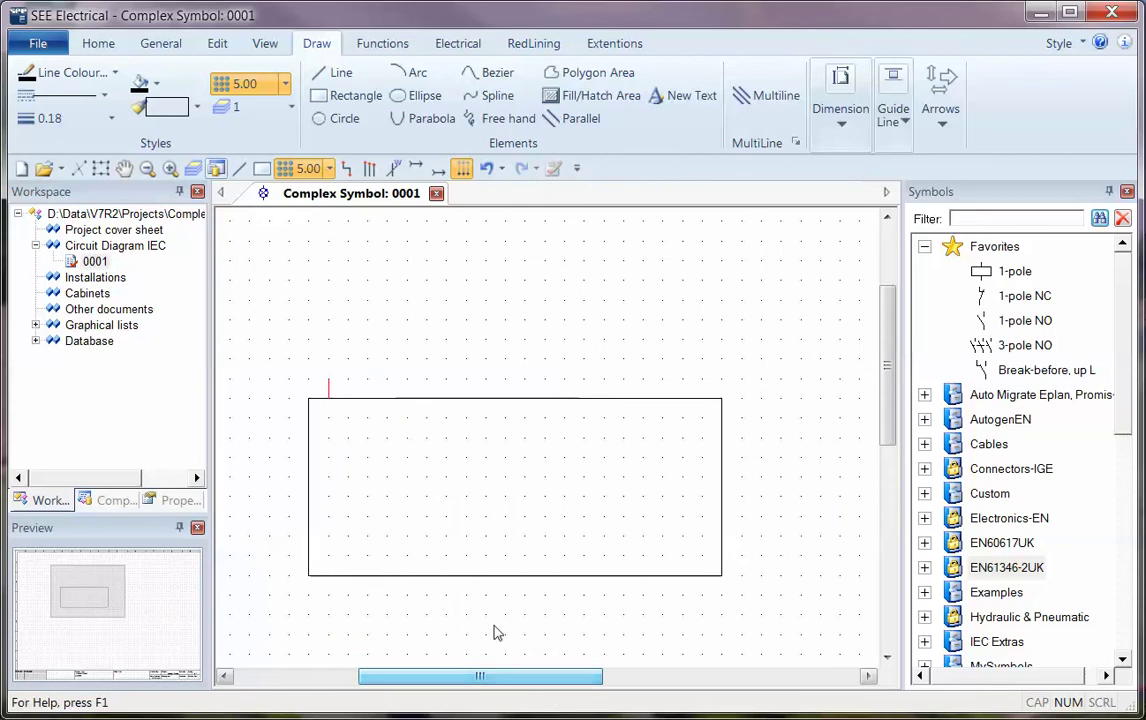
left_click(331, 590)
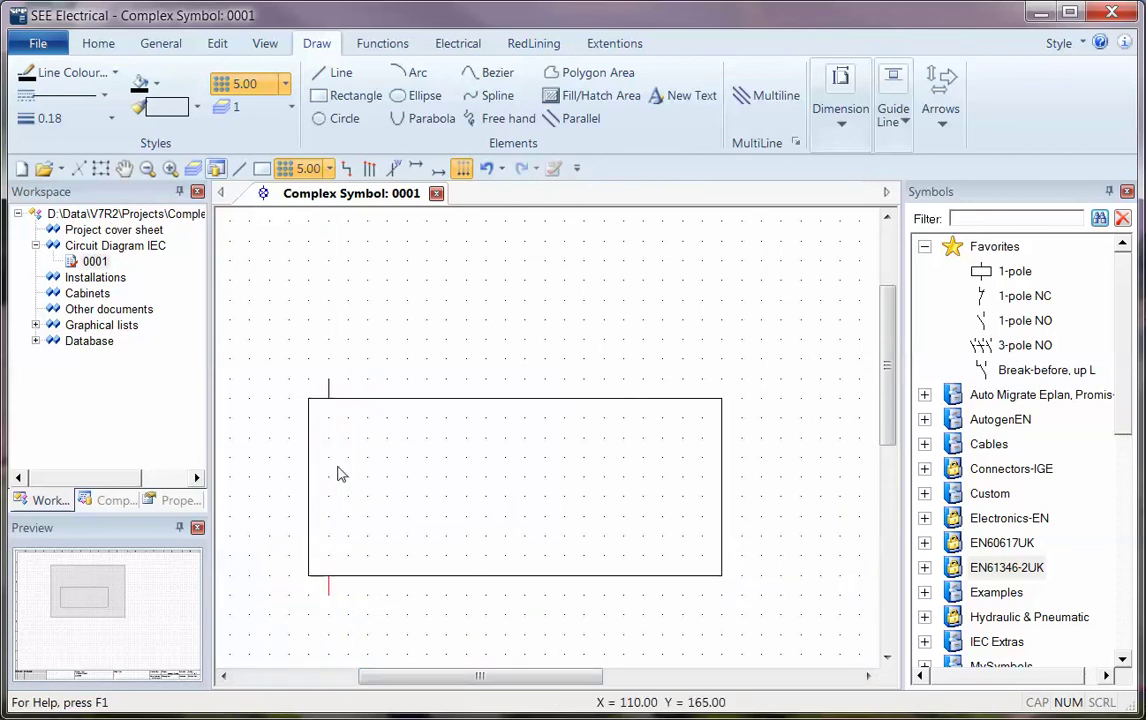
left_click(330, 392)
left_click(371, 396)
left_click(367, 396)
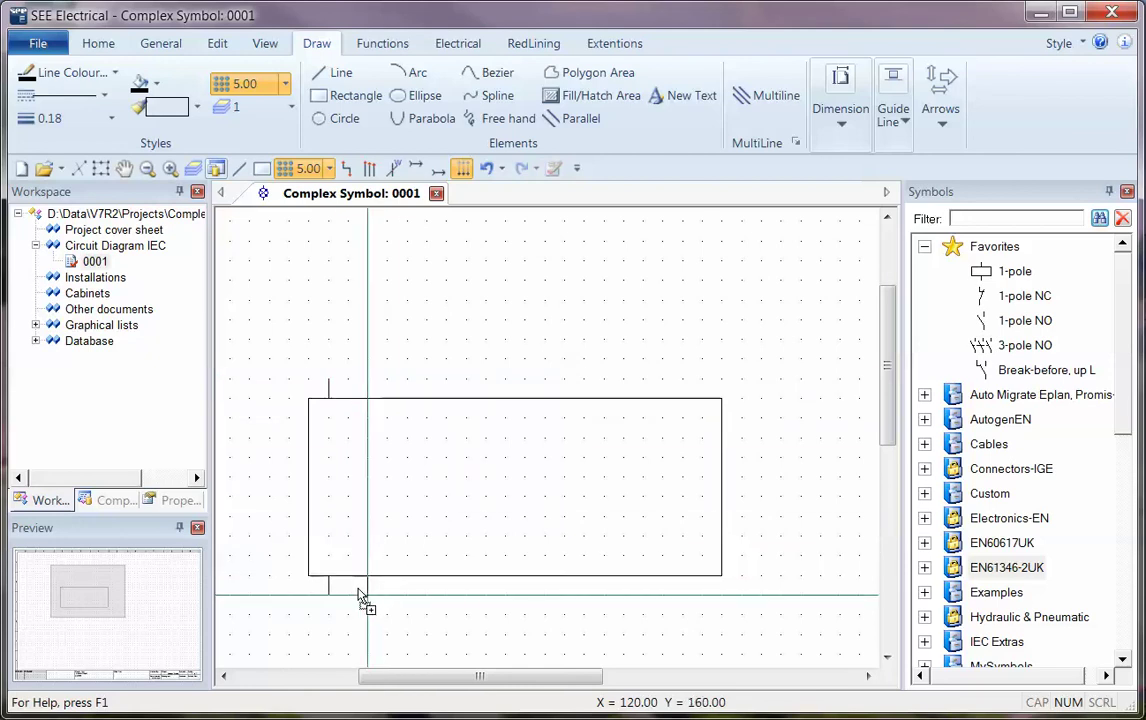
left_click(360, 592)
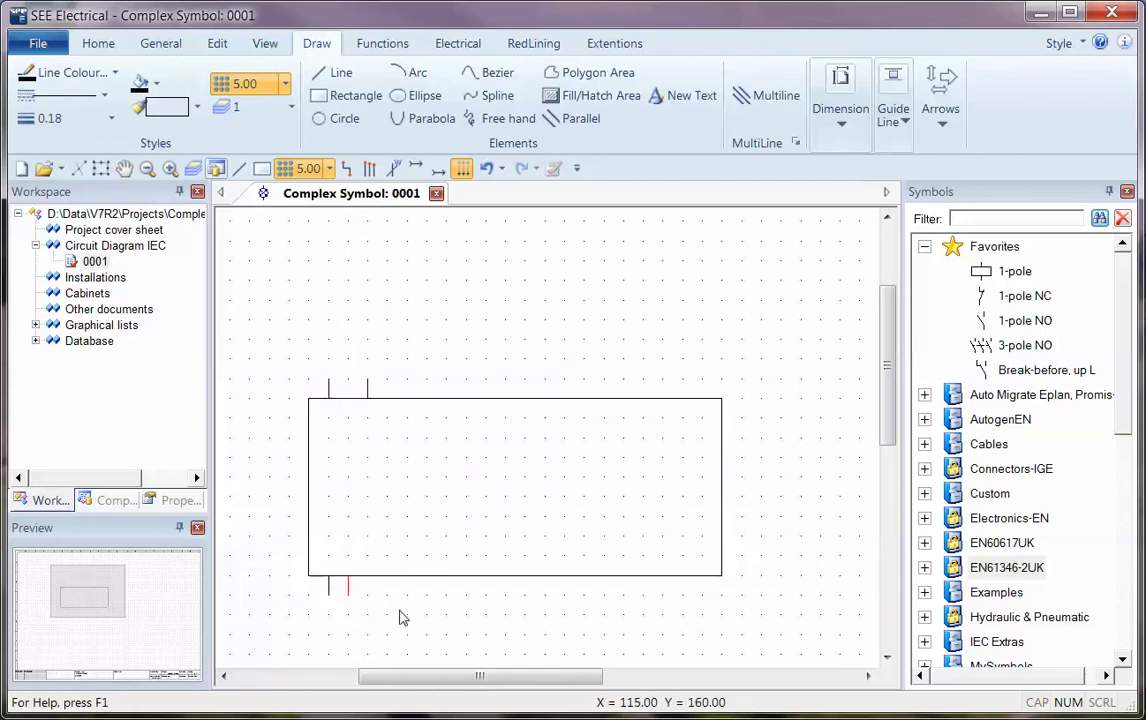
left_click(367, 596)
Place a 1-pole NC contact inside the box, tagged K2
left_click_drag(1015, 305, 505, 458)
left_click(505, 458)
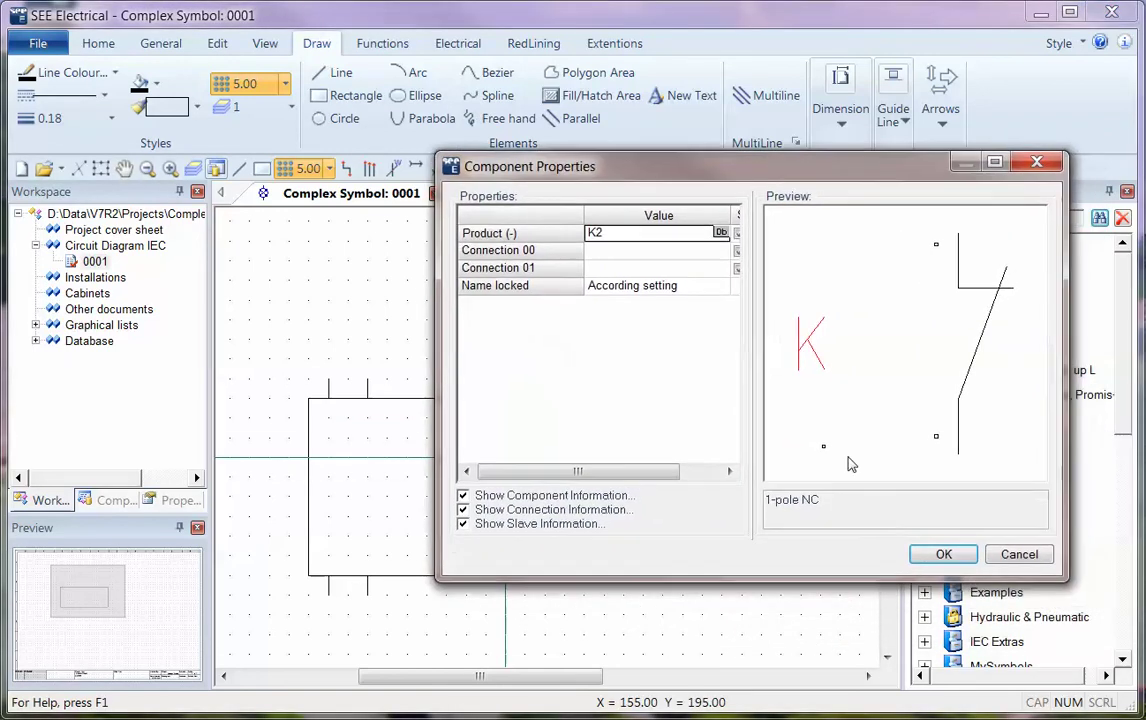
left_click(944, 560)
Place a 1-pole NO contact beside the NC contact, also tagged K2
left_click(1024, 320)
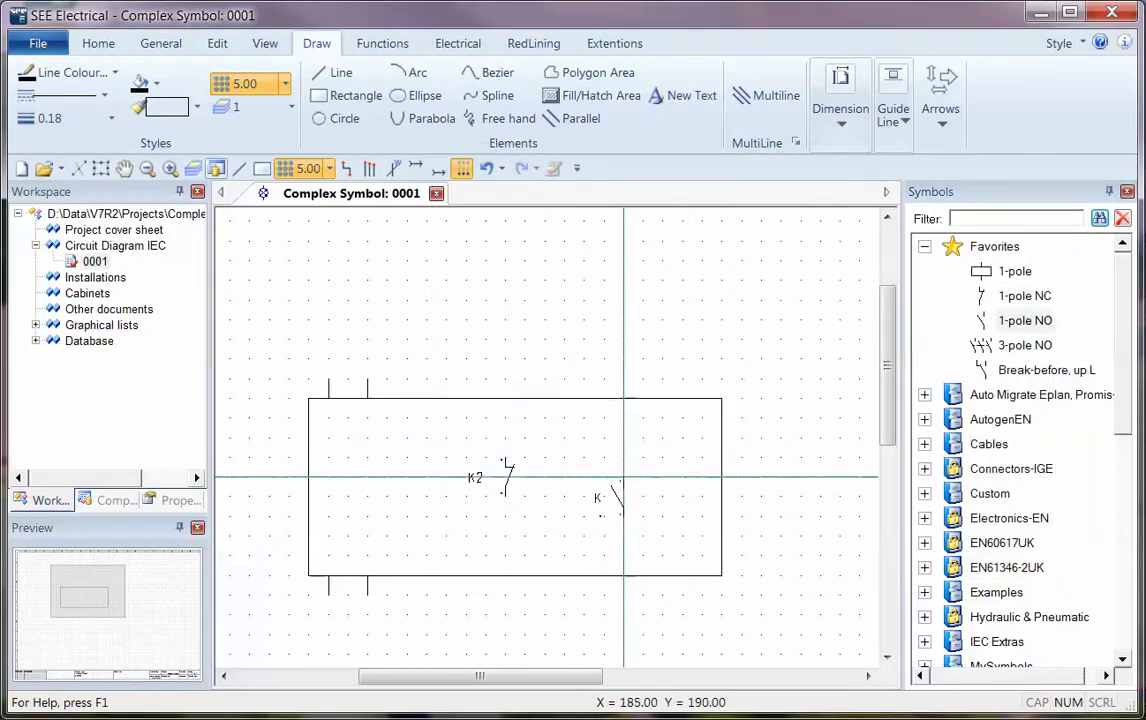
left_click(545, 458)
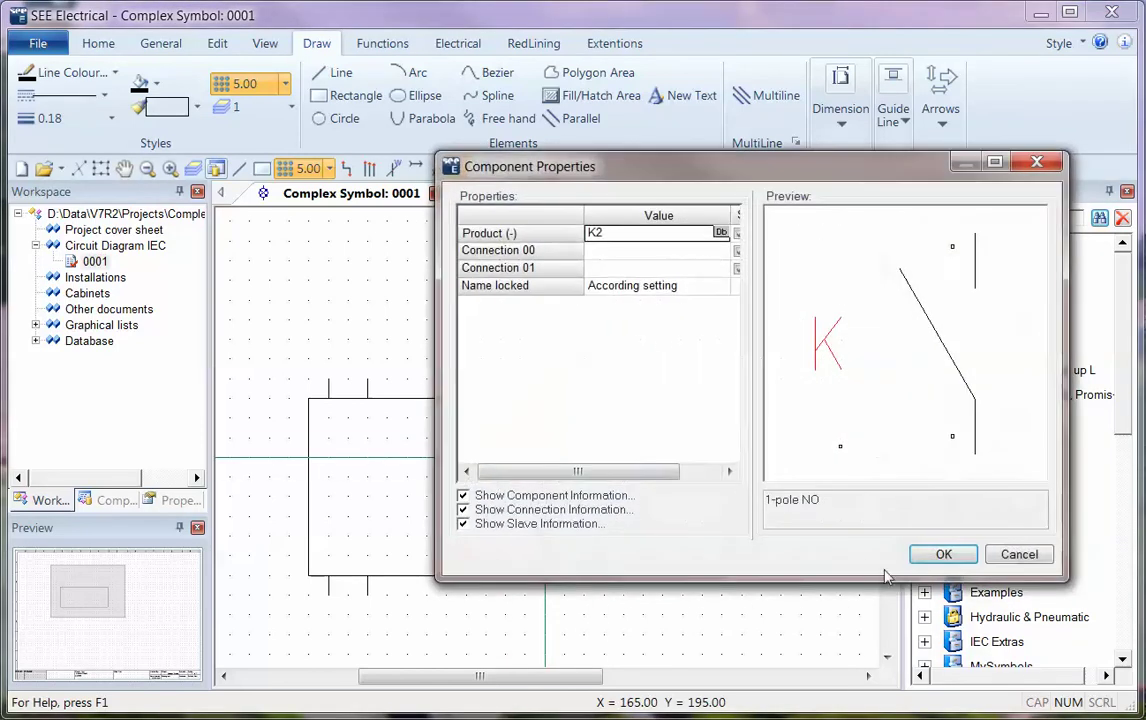
left_click(932, 559)
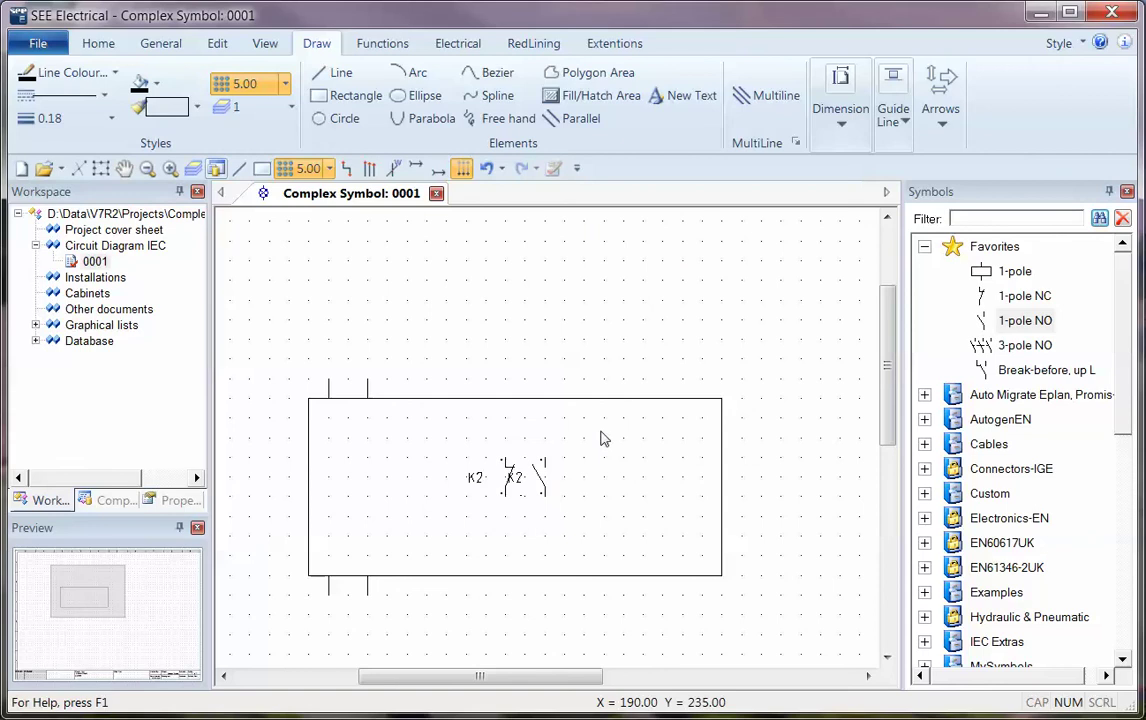
scroll(505, 500, "up", 4)
left_click(441, 486)
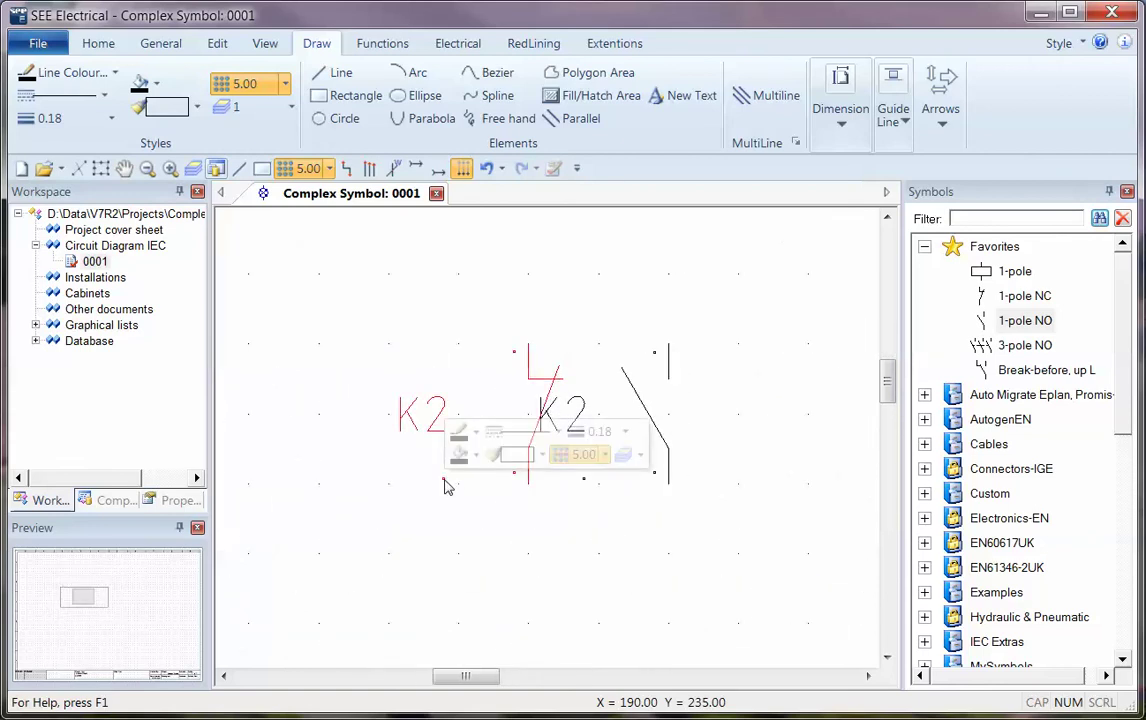
left_click(469, 542)
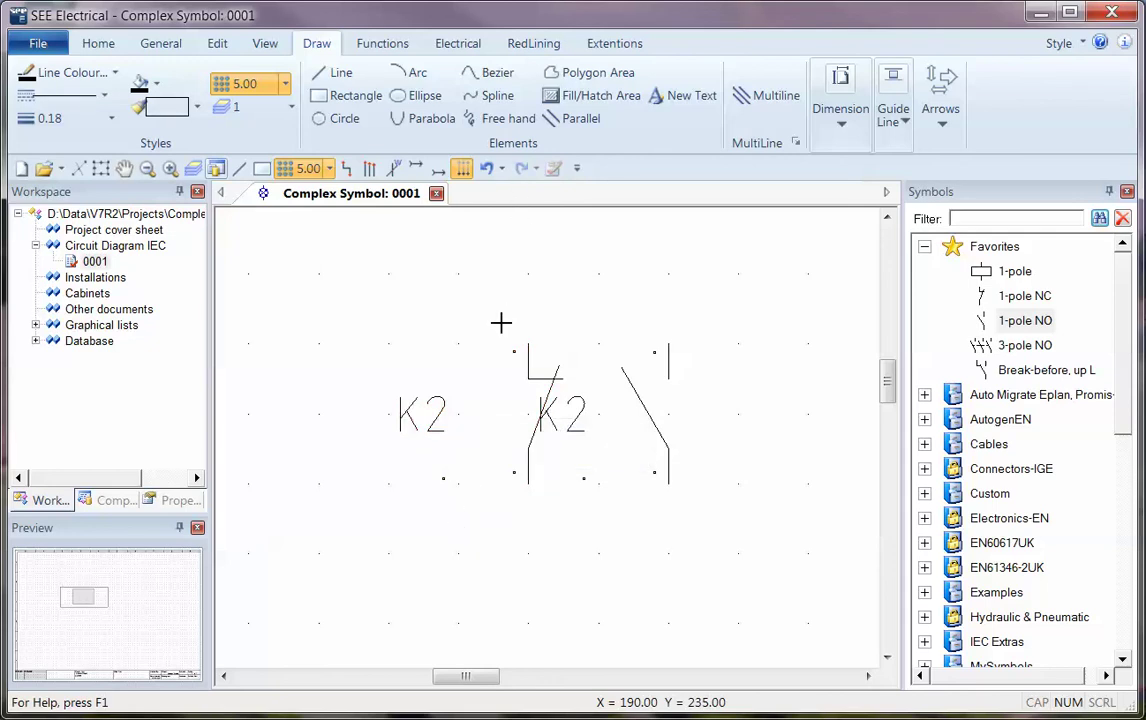
left_click(442, 482)
left_click_drag(921, 128, 600, 90)
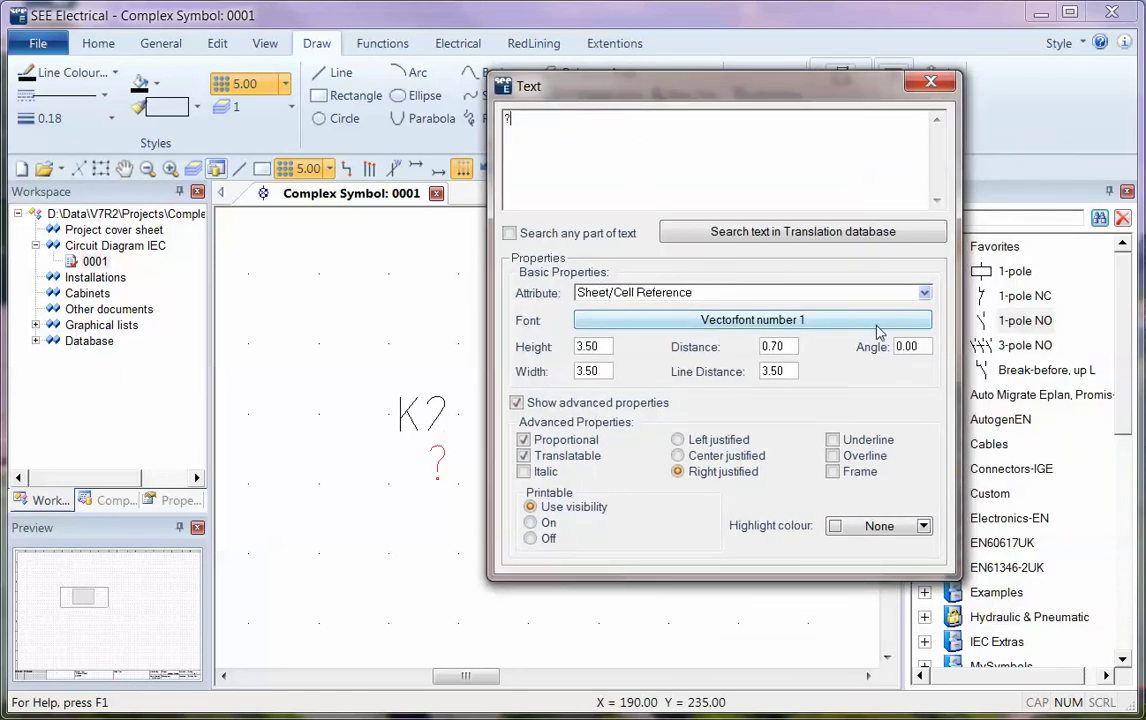
left_click_drag(931, 347, 851, 361)
type("90")
left_click_drag(733, 97, 850, 59)
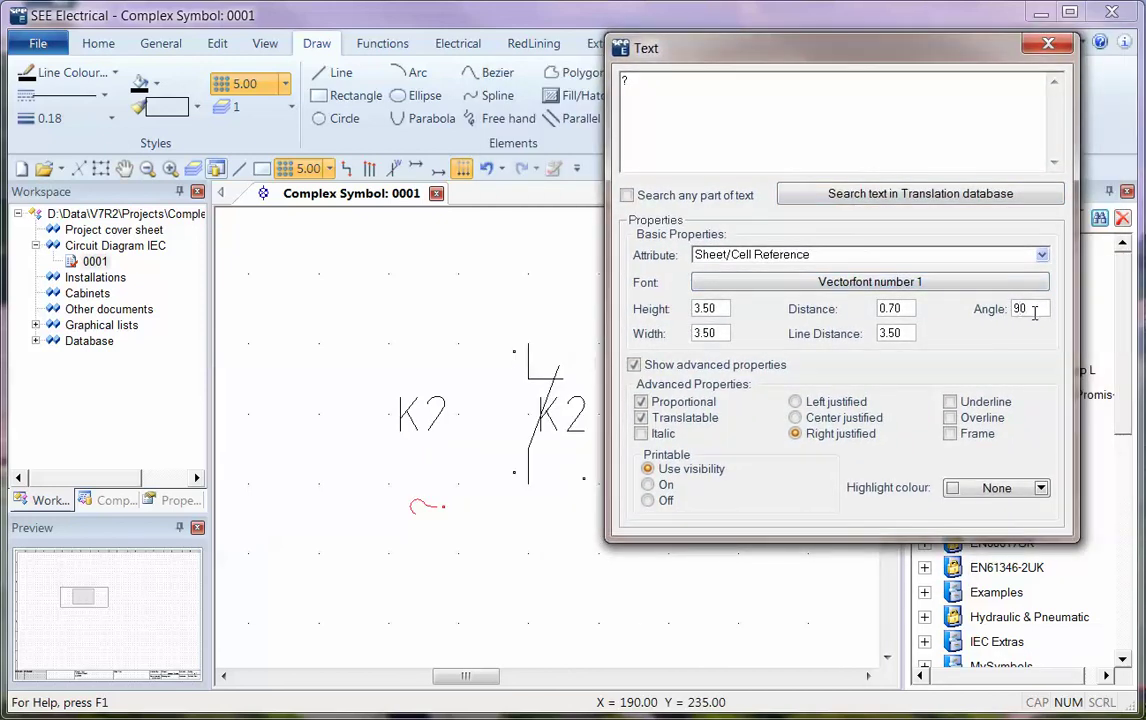
left_click(1048, 48)
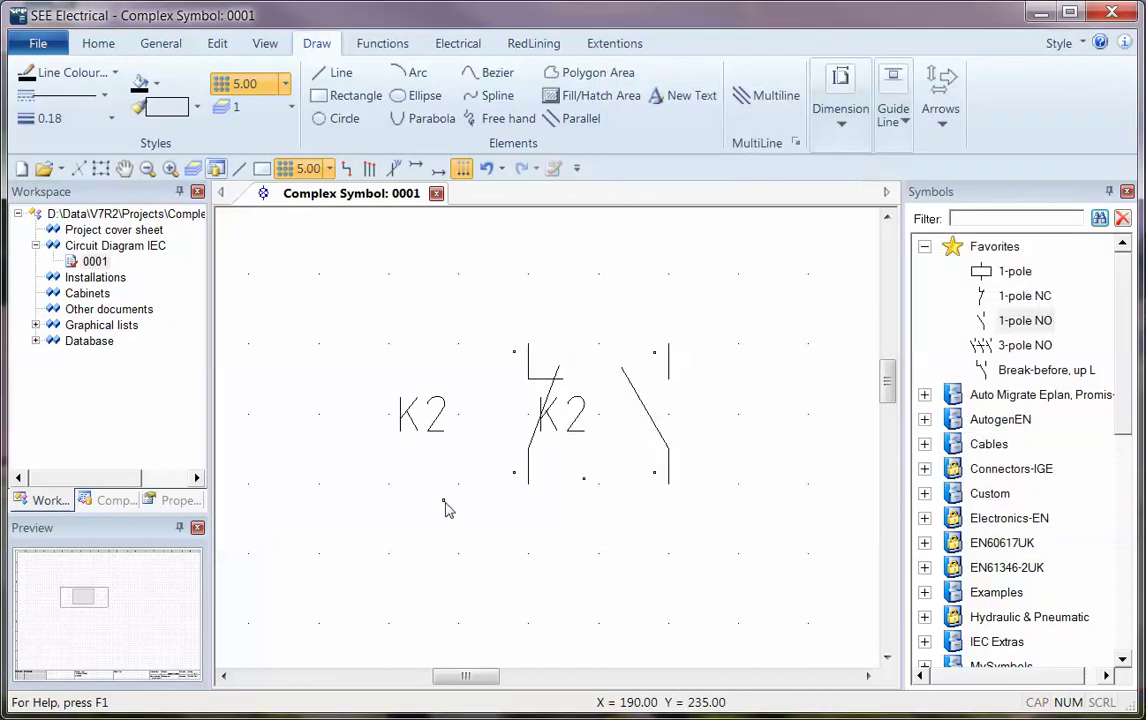
left_click(445, 504)
Copy the small connection dot beneath the NC contact further to the right
left_click(471, 538)
right_click(453, 509)
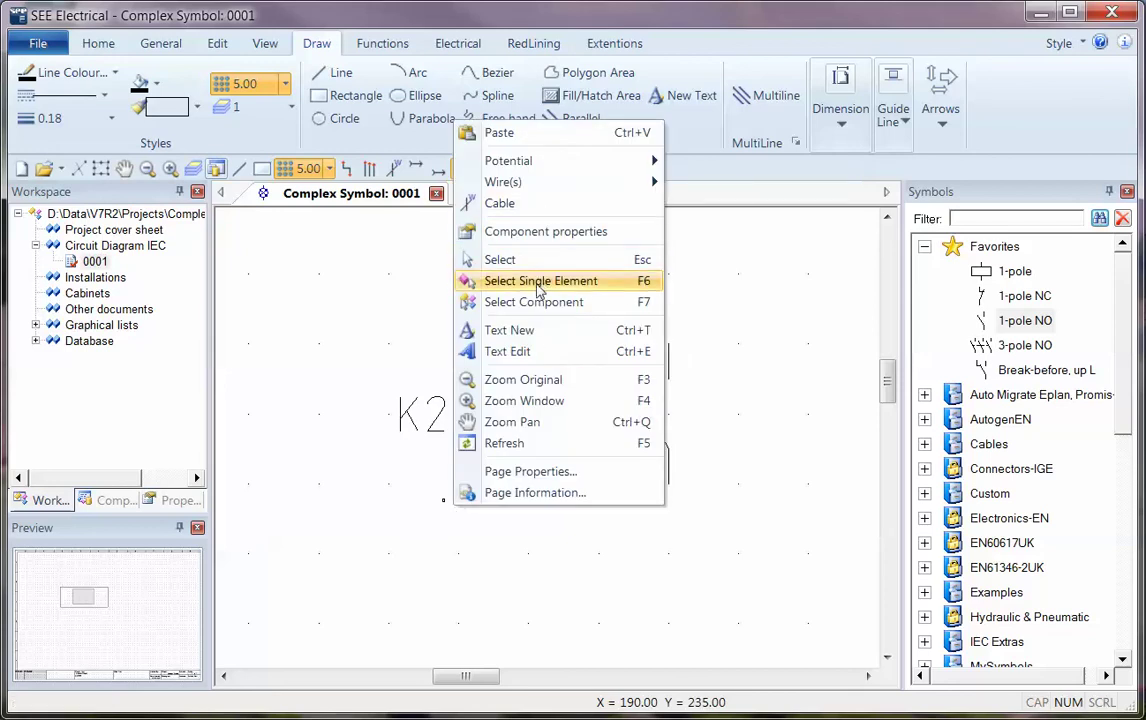
left_click(570, 285)
left_click(443, 504)
right_click(450, 522)
left_click(497, 261)
left_click(458, 484)
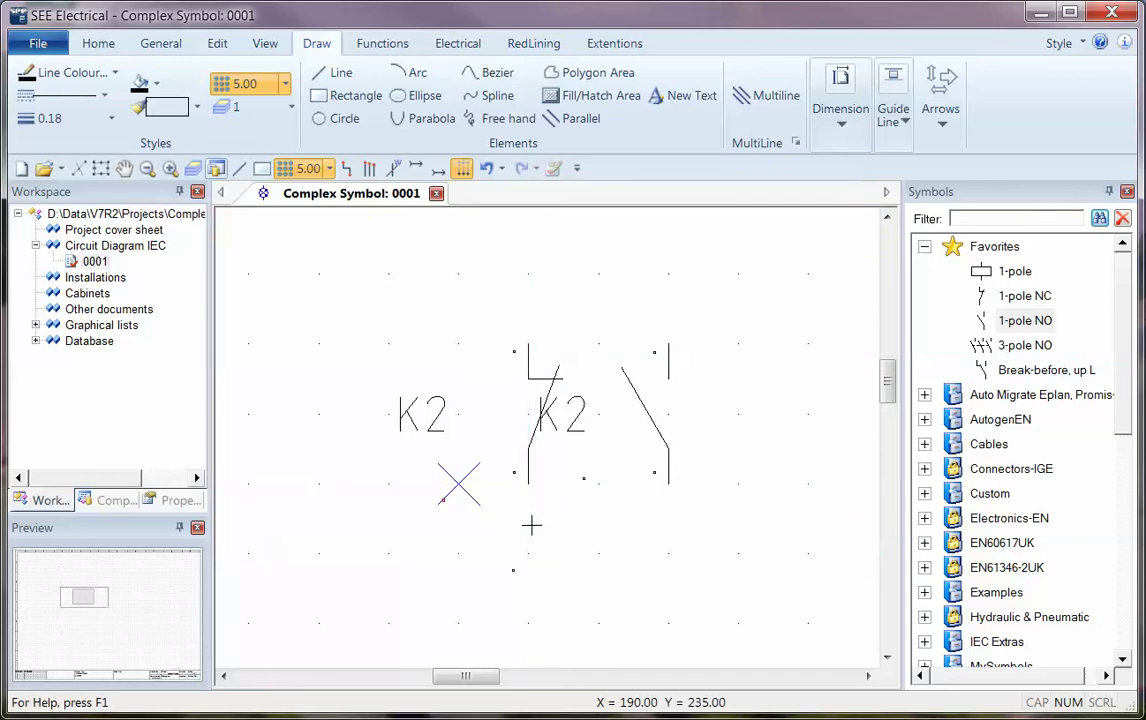
left_click(530, 533)
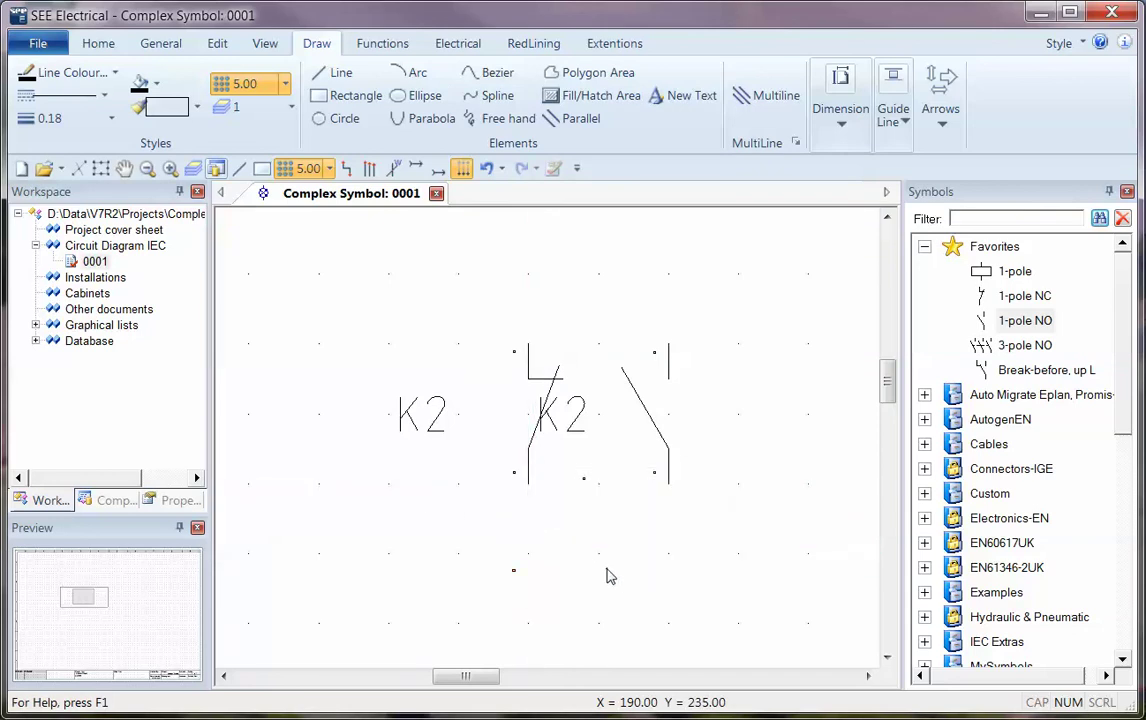
Move the right-hand K2 contact segment to its new position
left_click(585, 485)
left_click(596, 516)
right_click(588, 485)
left_click(640, 217)
left_click(598, 484)
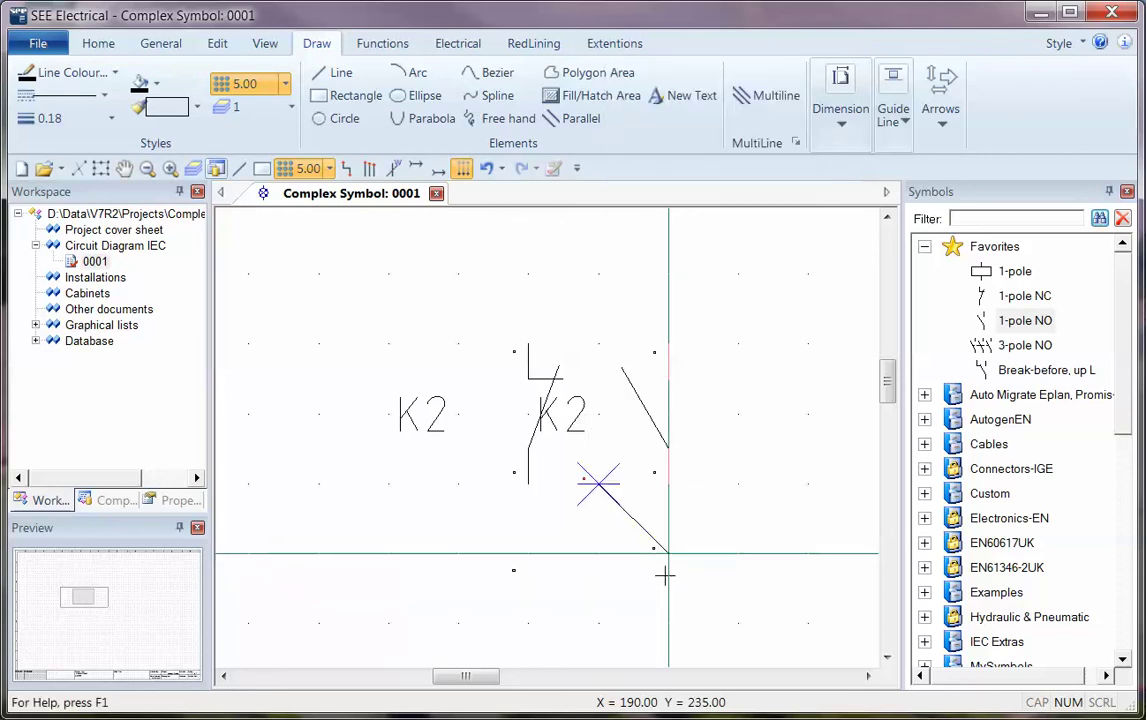
left_click(675, 572)
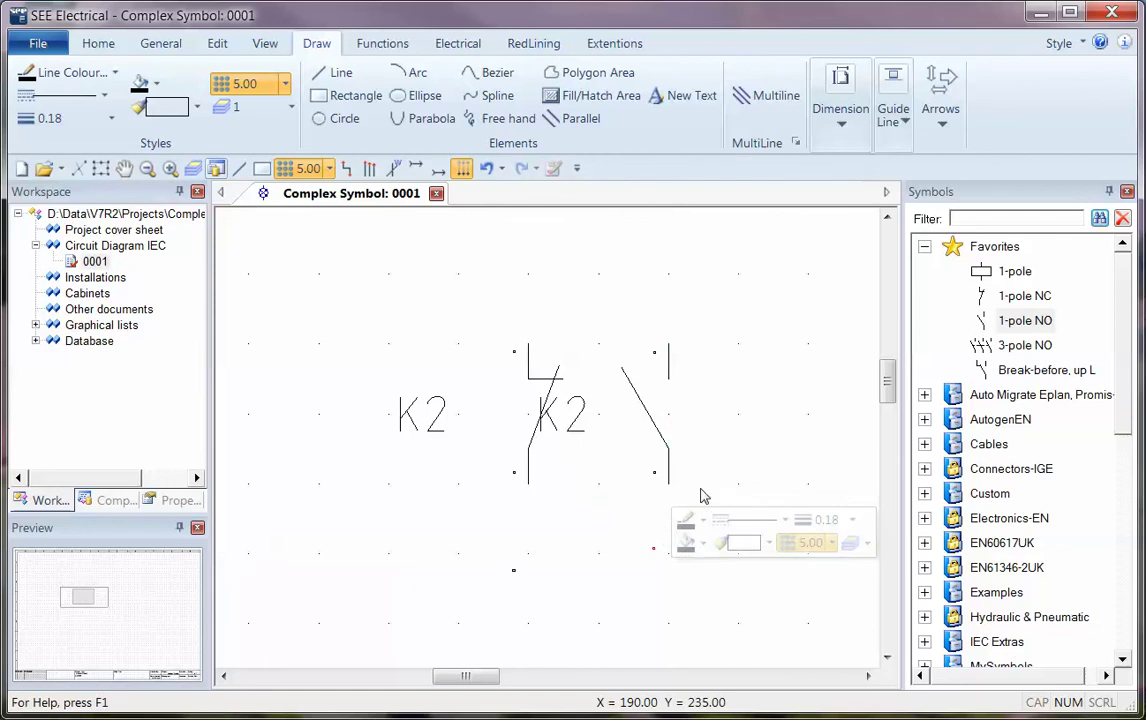
Try a finer 0.50 grid for adjusting the point, then return the grid to 5.00
left_click(285, 83)
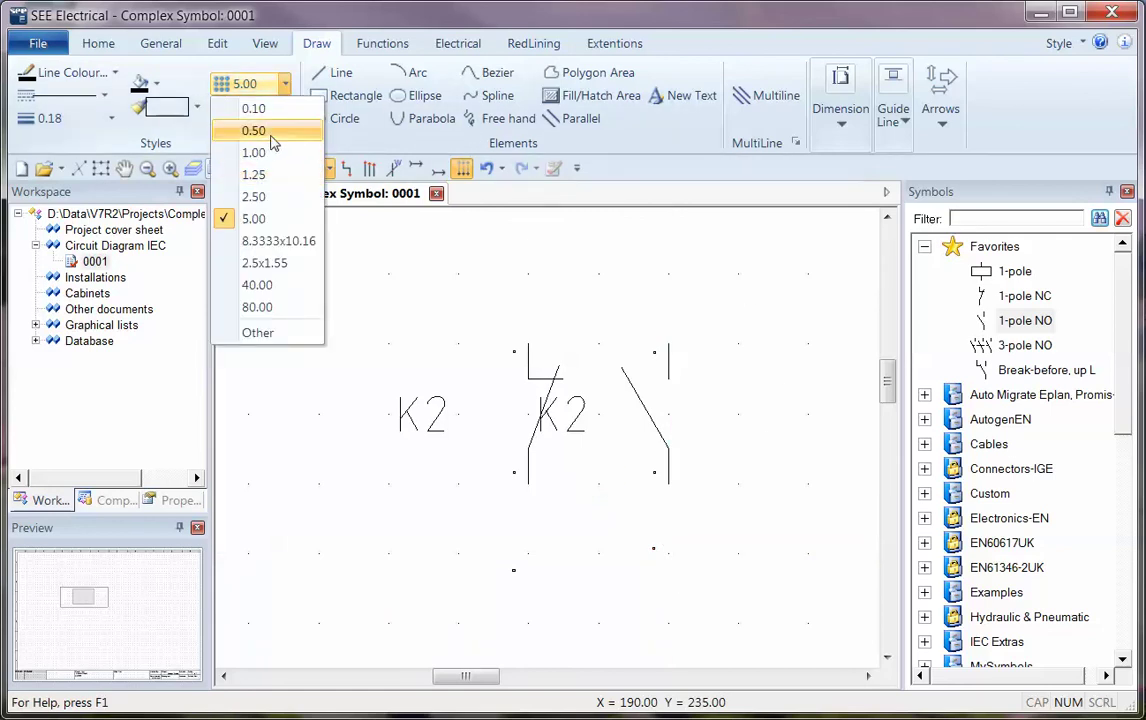
left_click(254, 131)
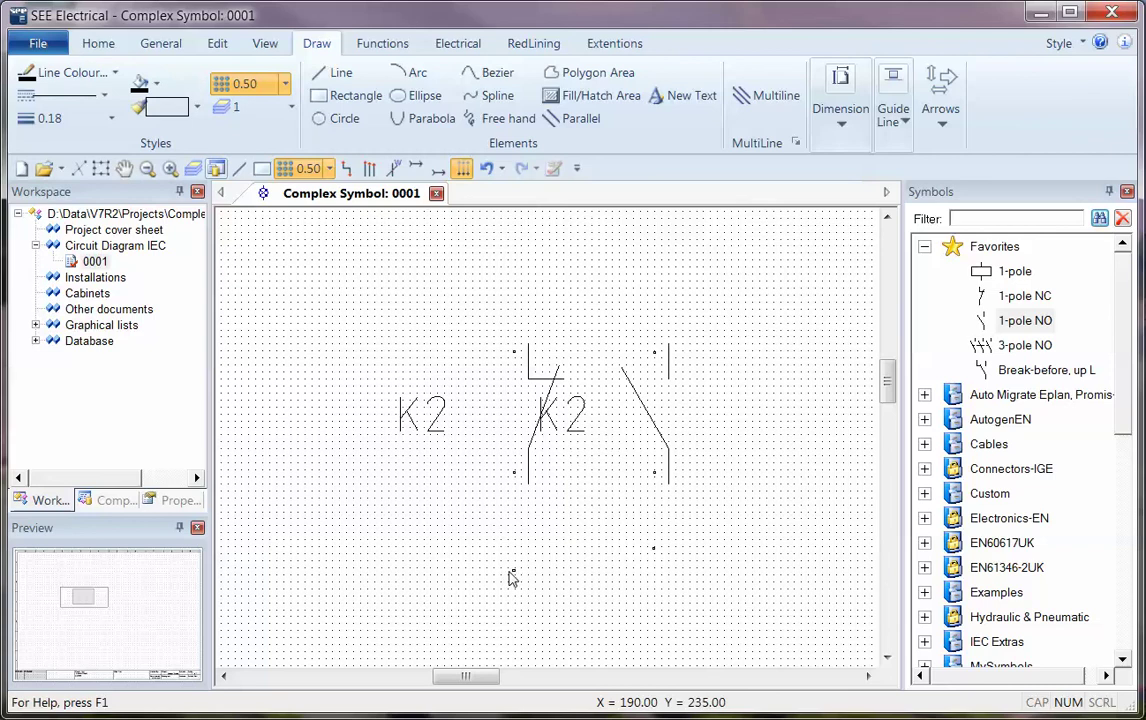
right_click(599, 606)
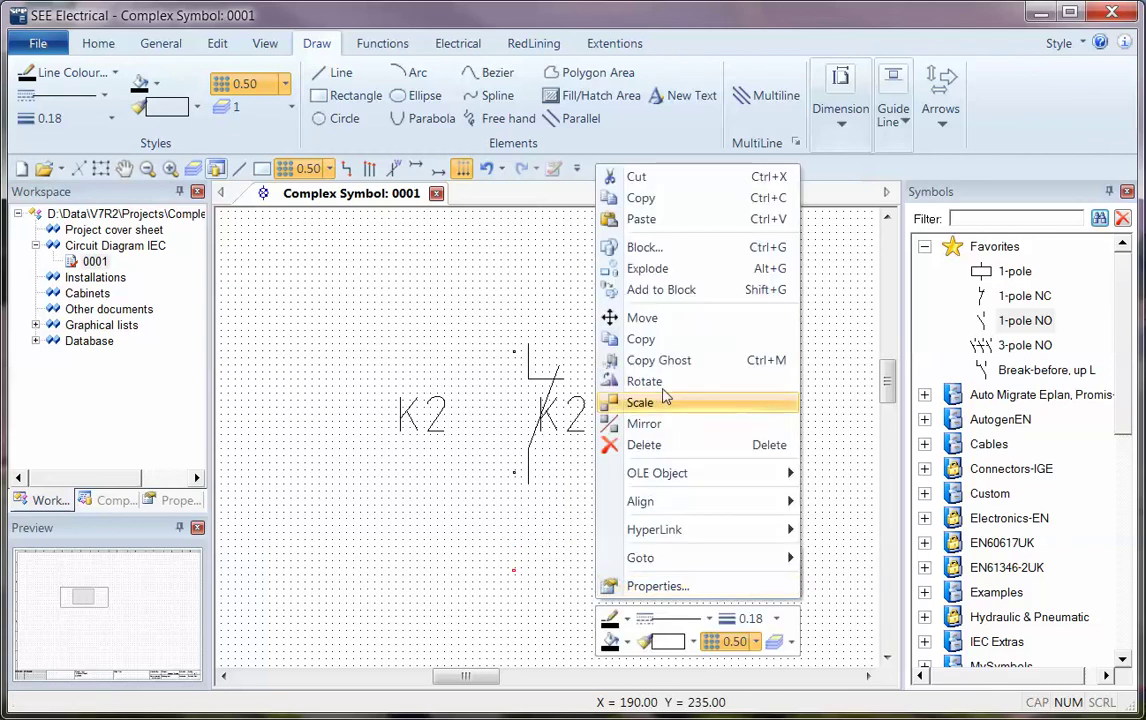
left_click(643, 320)
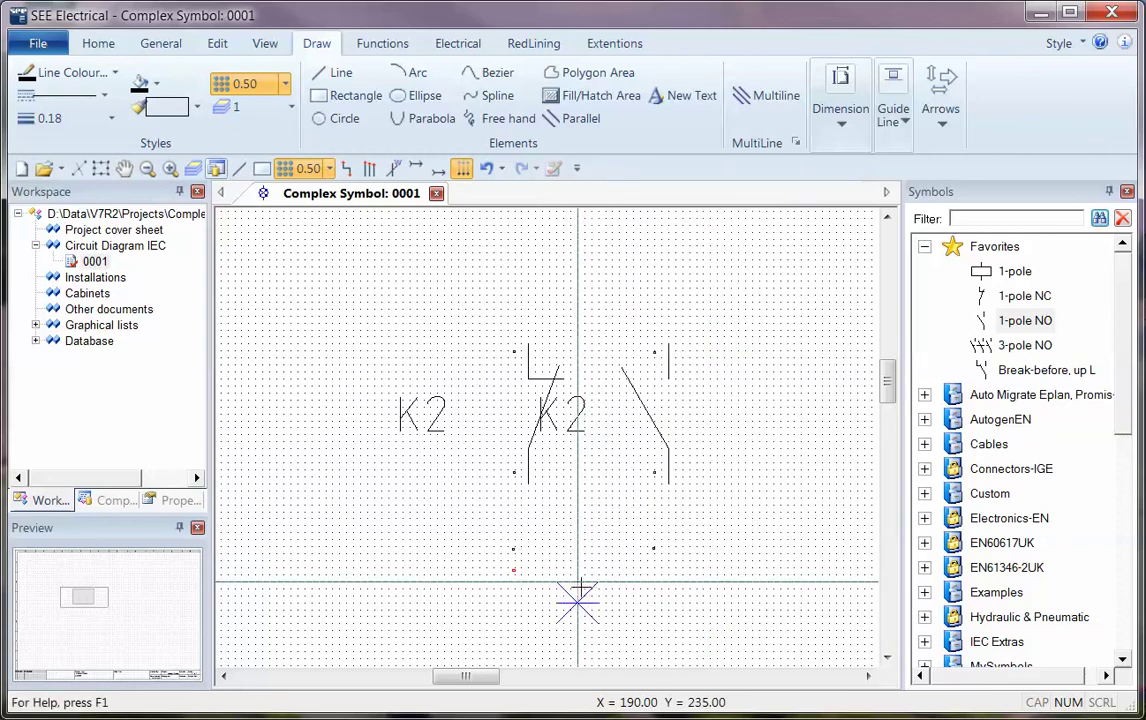
right_click(637, 617)
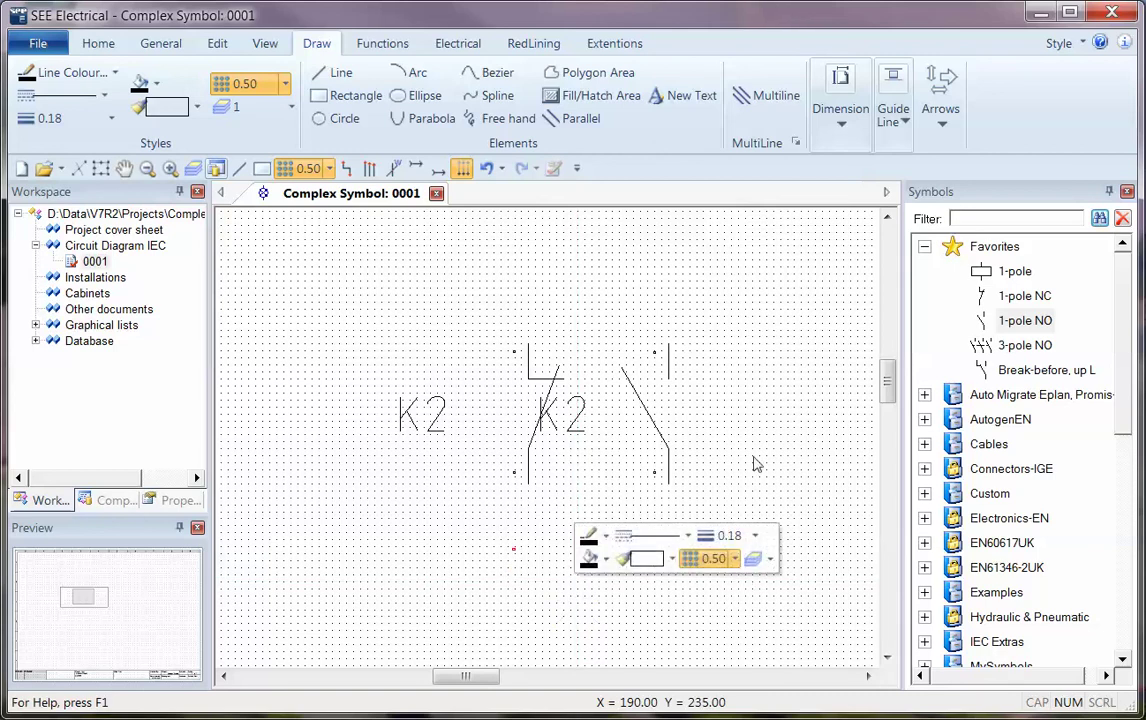
left_click(329, 168)
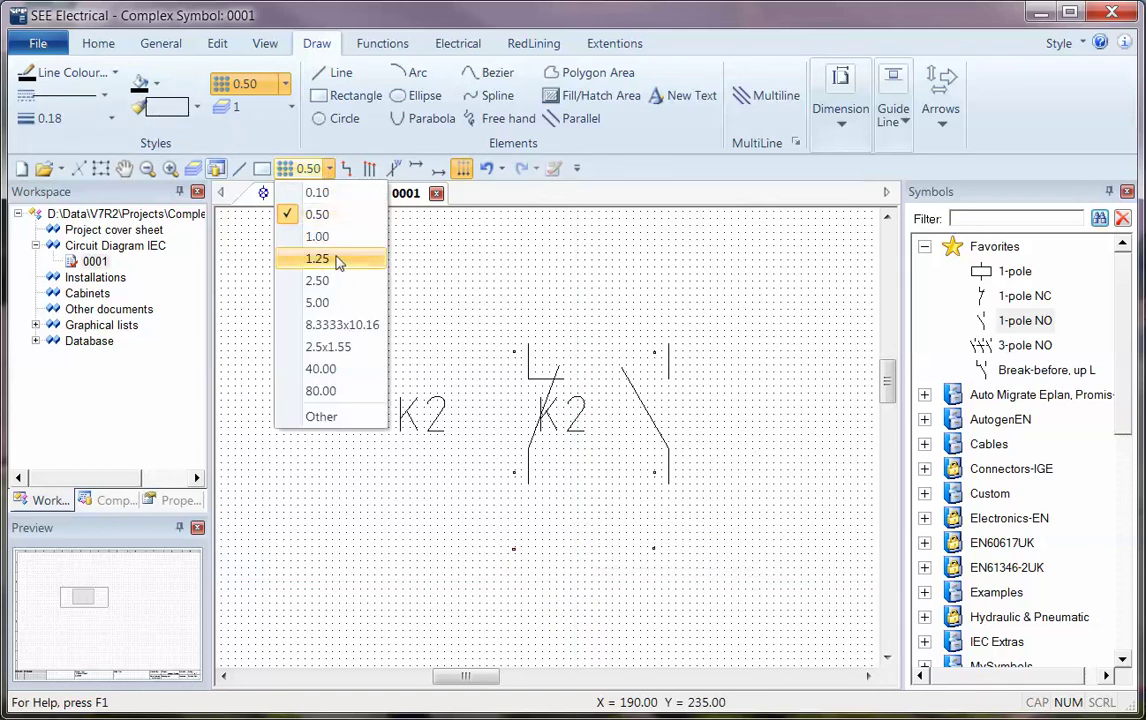
left_click(318, 302)
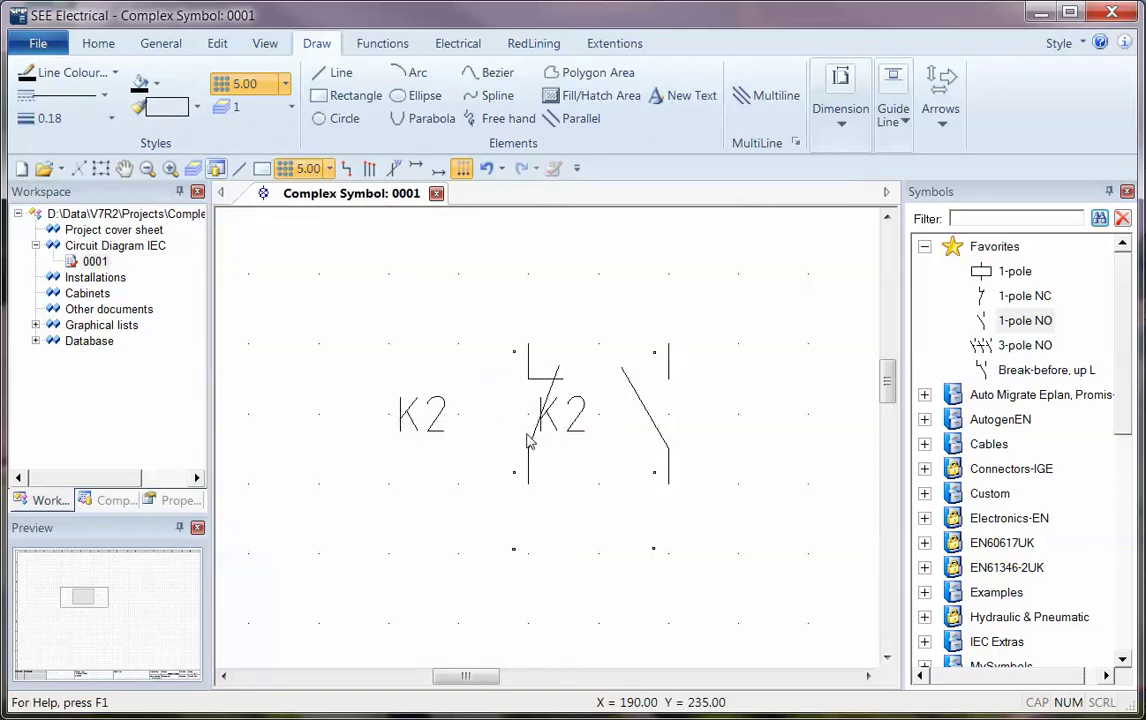
Add another K2 normally open and a K2 normally closed contact to complete four in a row
scroll(547, 446, "down", 3)
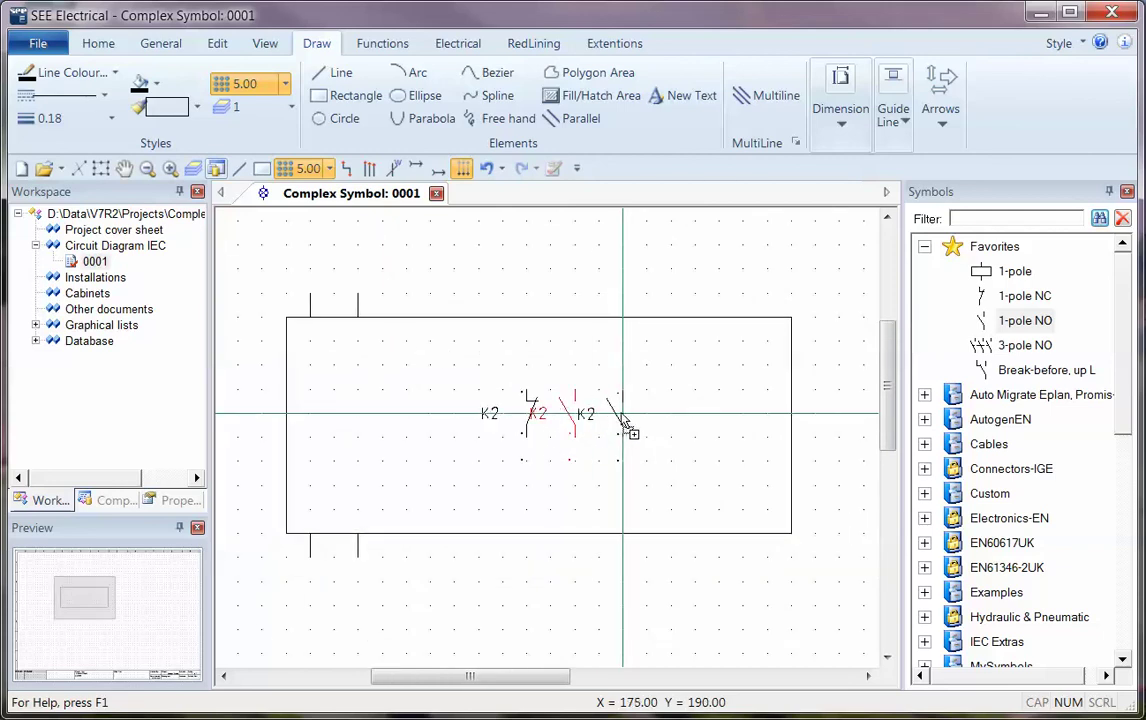
left_click(596, 416)
left_click(925, 554)
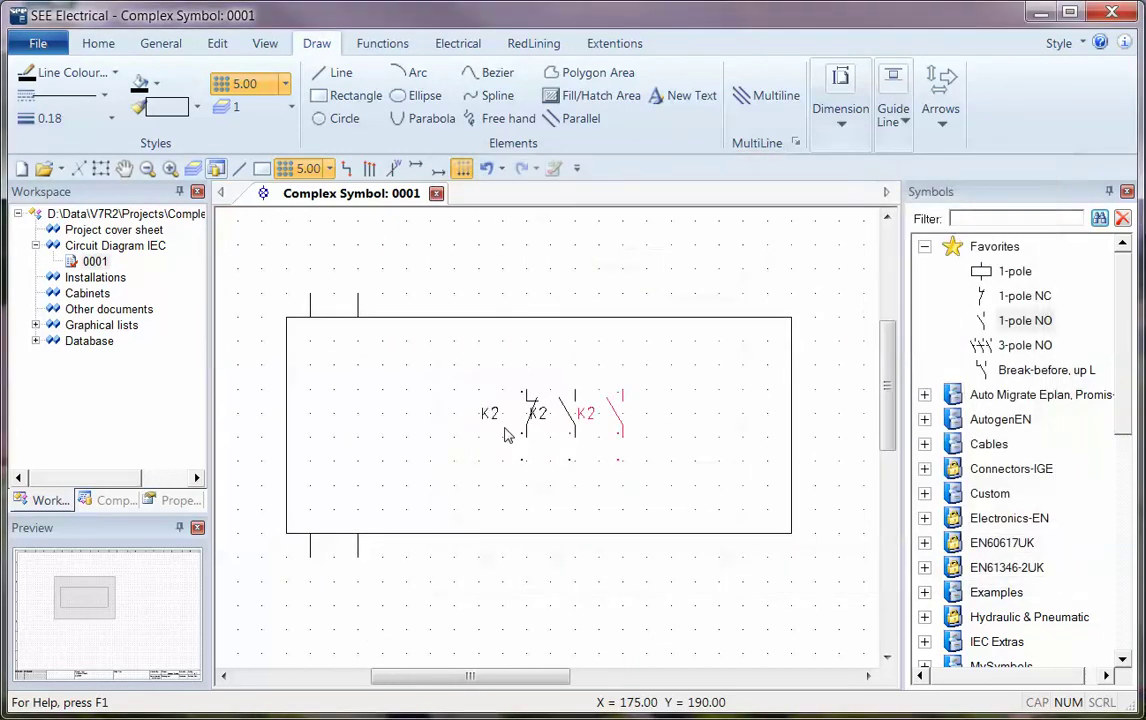
left_click(667, 440)
left_click(940, 553)
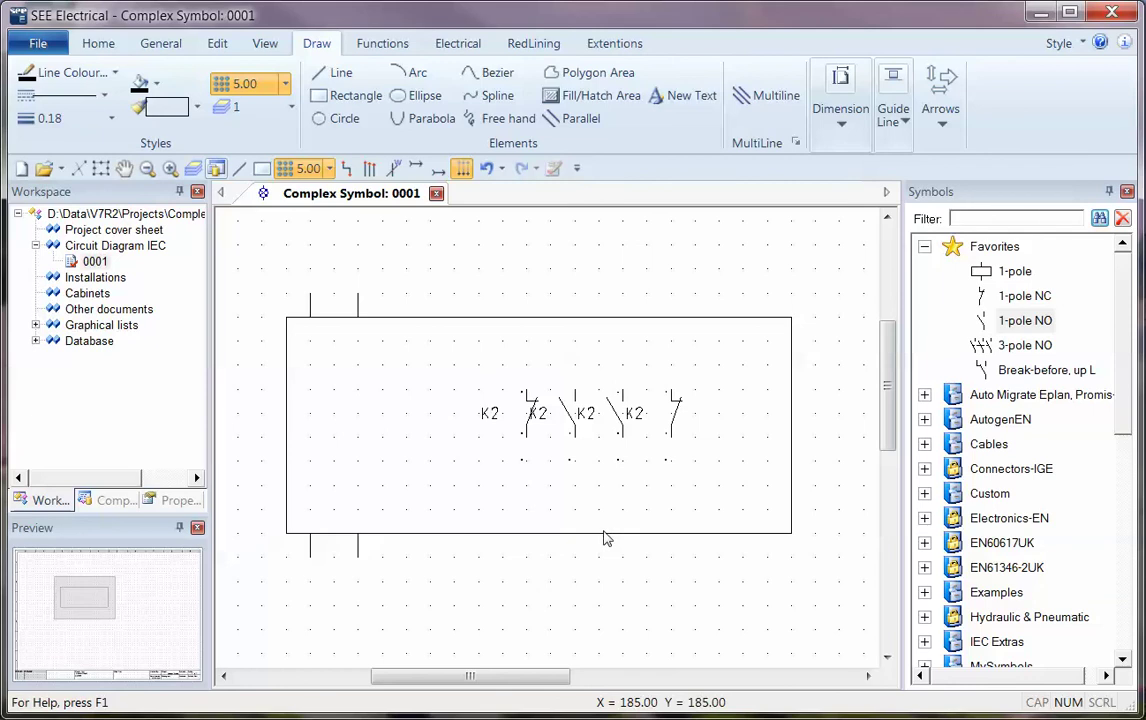
scroll(610, 433, "down", 1)
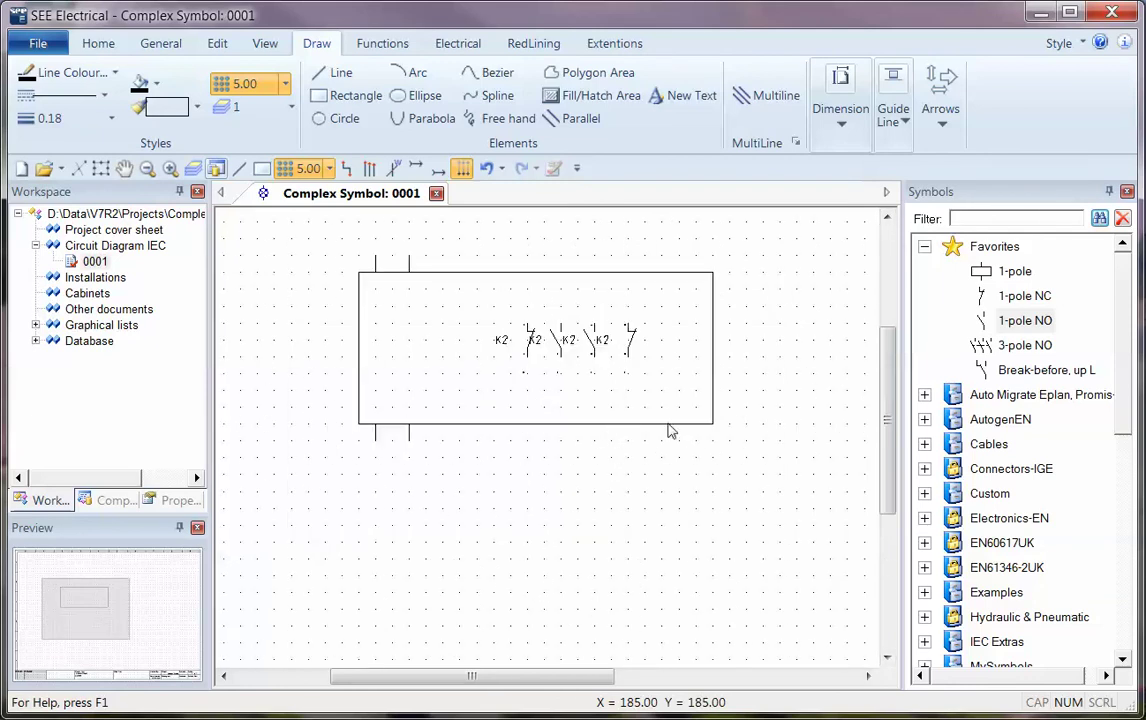
Define the frame and its contacts as a Component with Aux. Contacts block with prefix K
left_click_drag(773, 489, 287, 232)
right_click(614, 493)
left_click(726, 145)
left_click(376, 205)
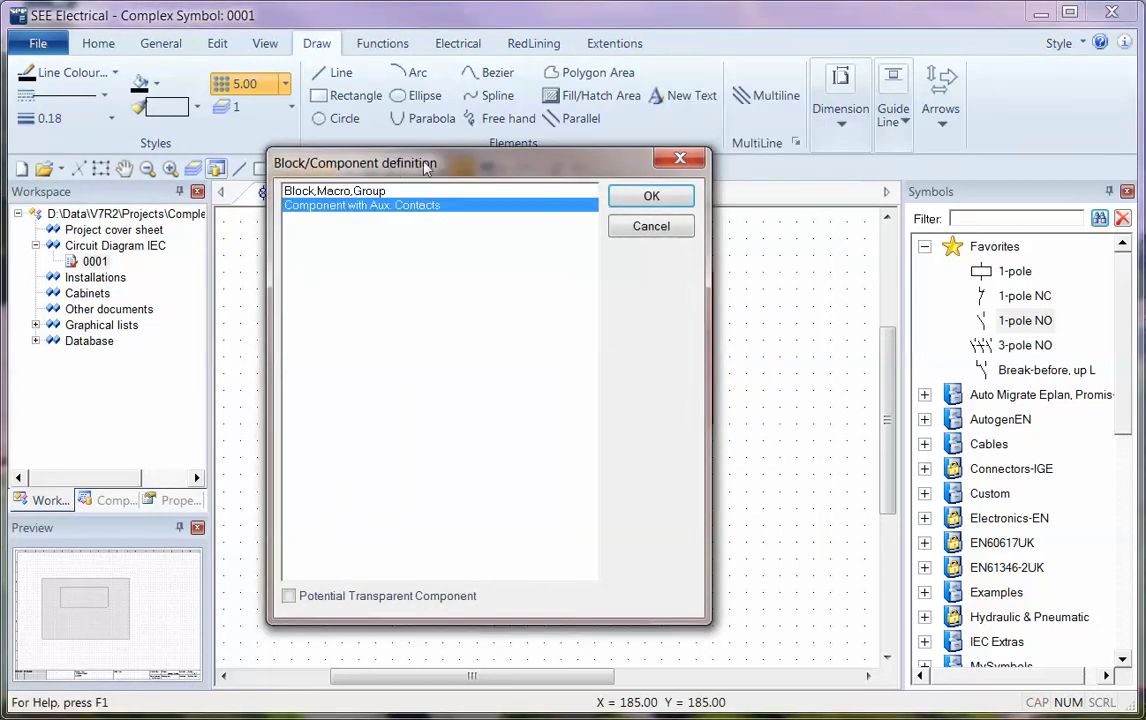
left_click_drag(425, 168, 758, 117)
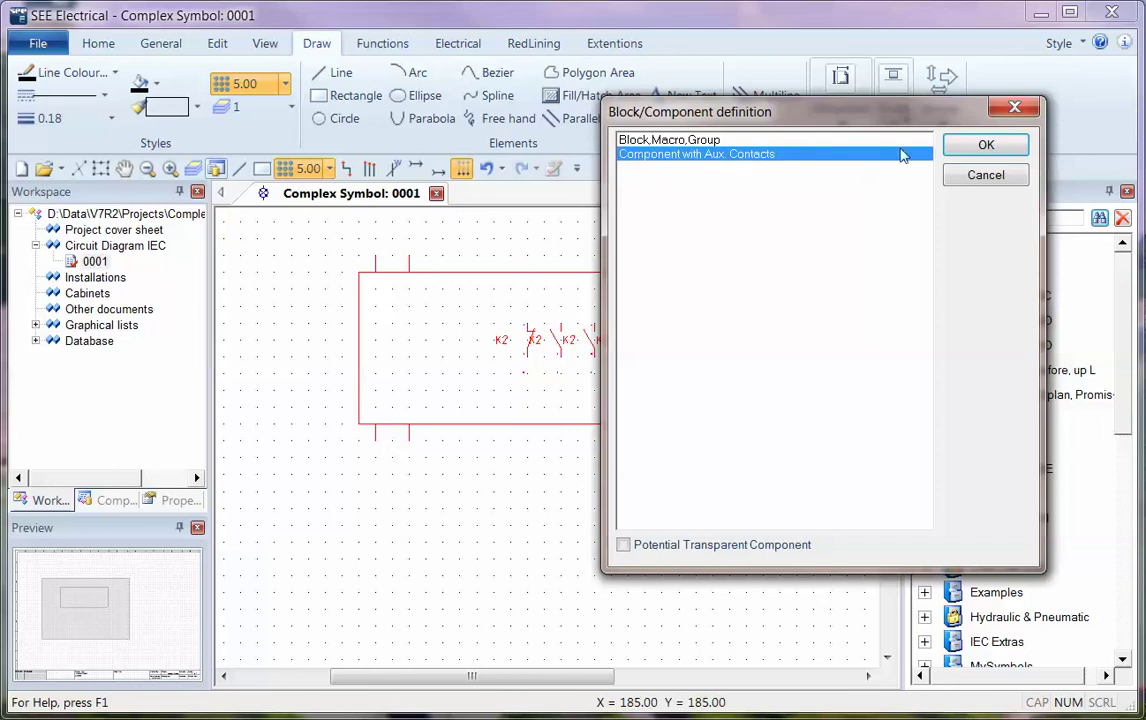
left_click(987, 146)
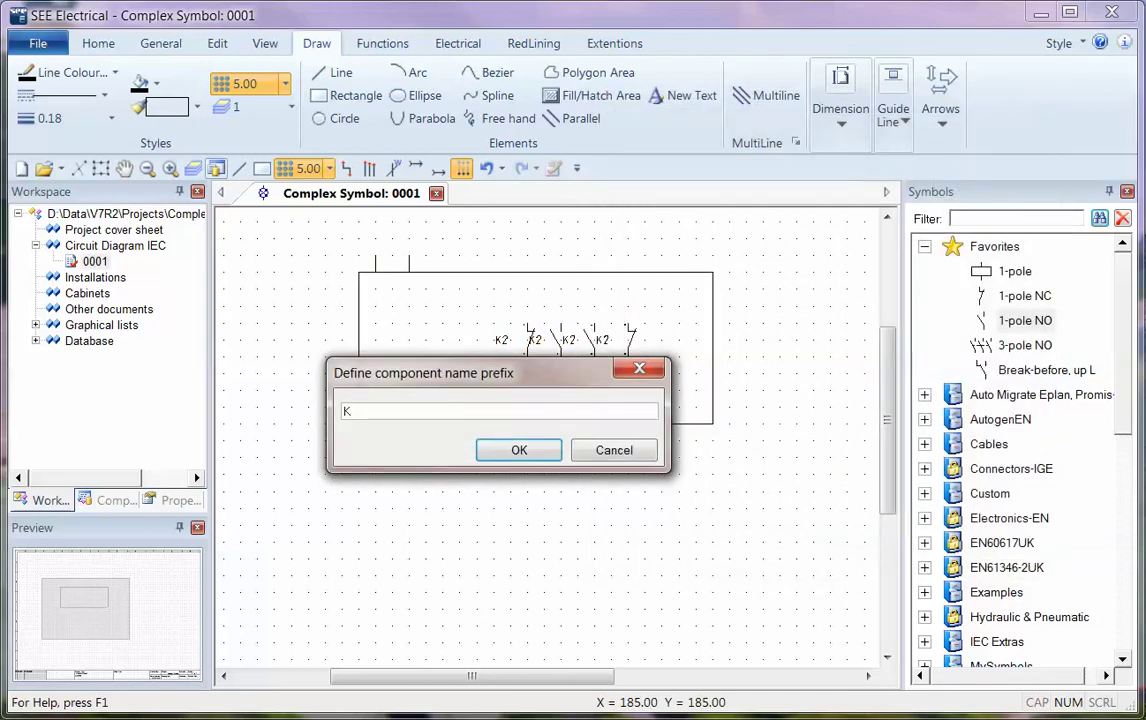
left_click(535, 458)
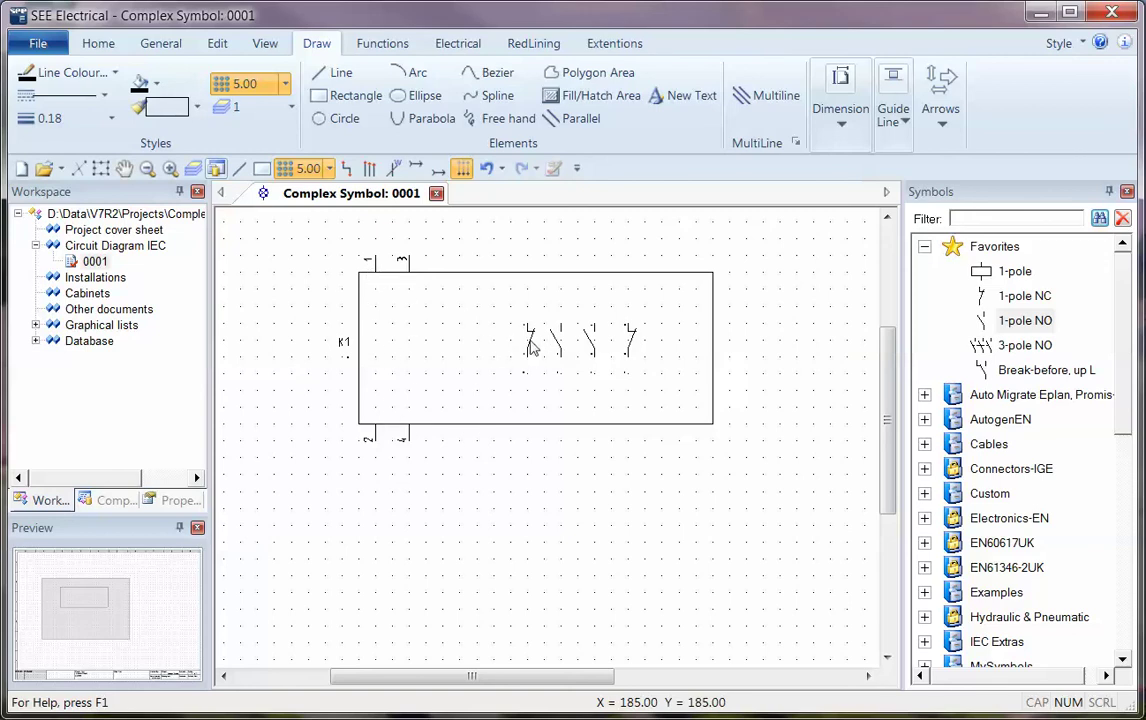
double_click(363, 318)
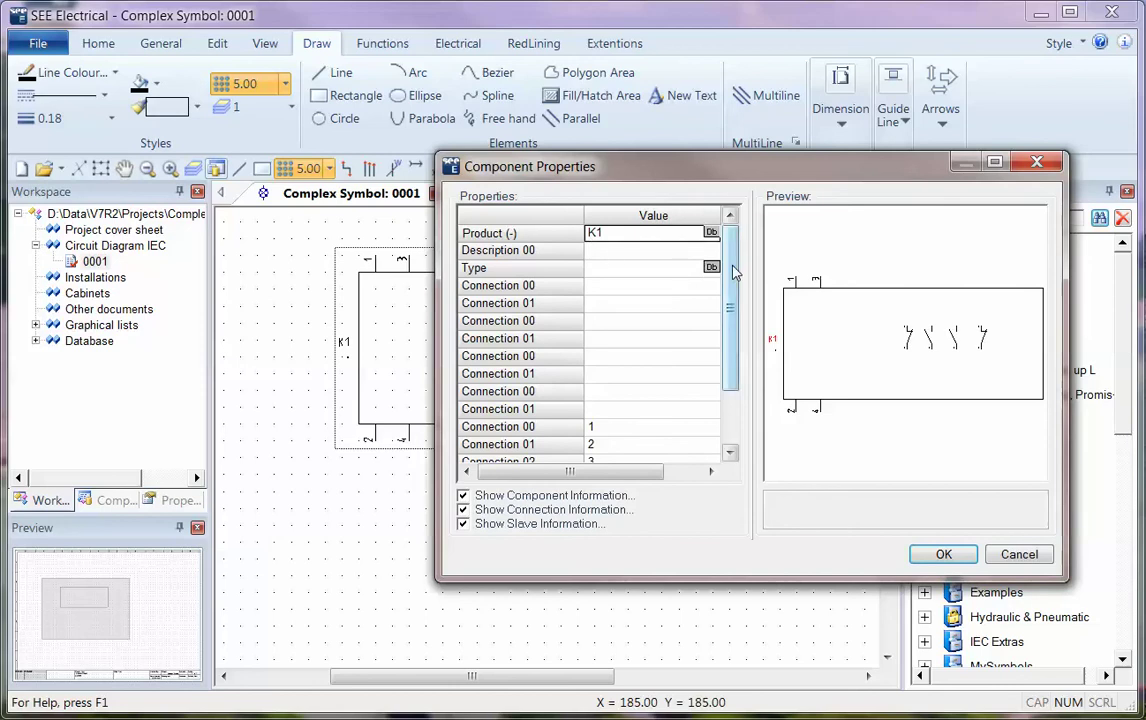
Enter 11 and 12 as Connection 00 and 01 for the K1 component's first contact
scroll(612, 262, "down", 3)
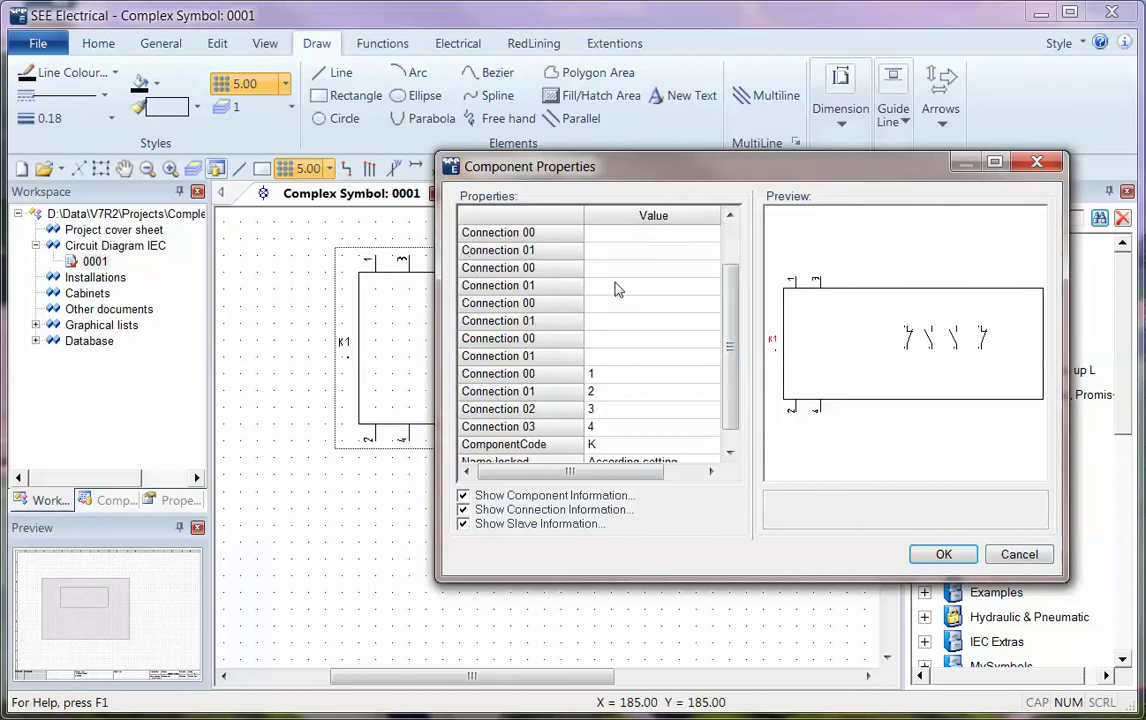
left_click_drag(624, 180, 555, 117)
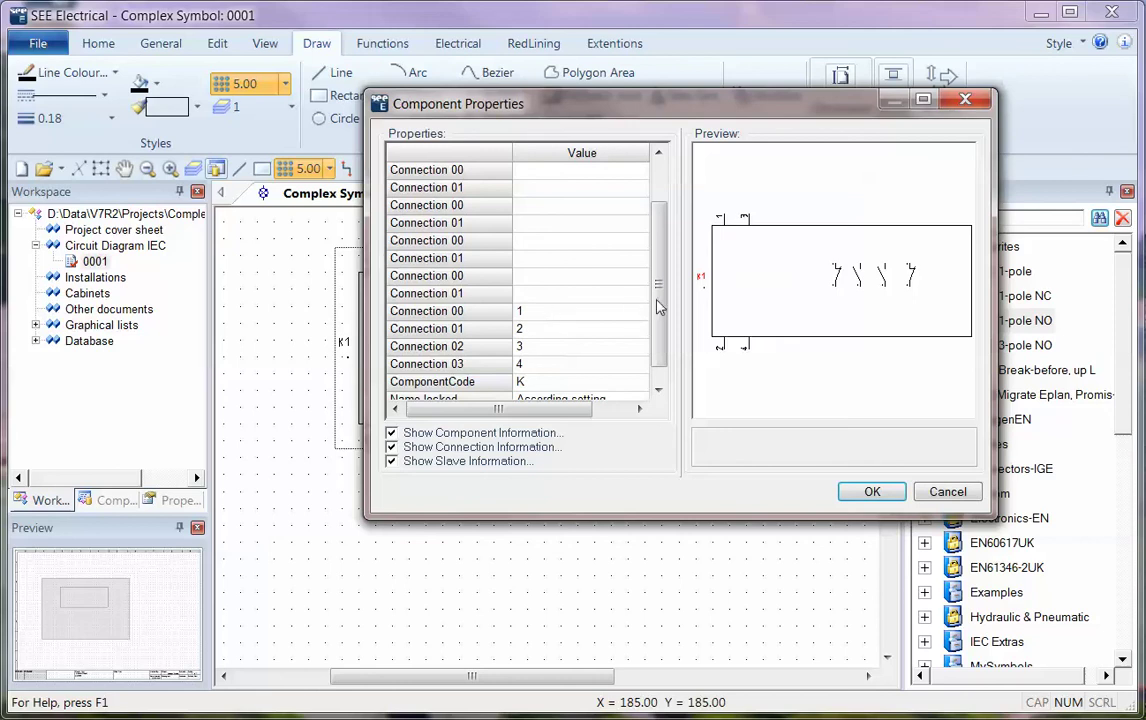
left_click_drag(653, 300, 660, 240)
left_click(590, 224)
type("11")
key("Return")
type("12")
left_click(872, 491)
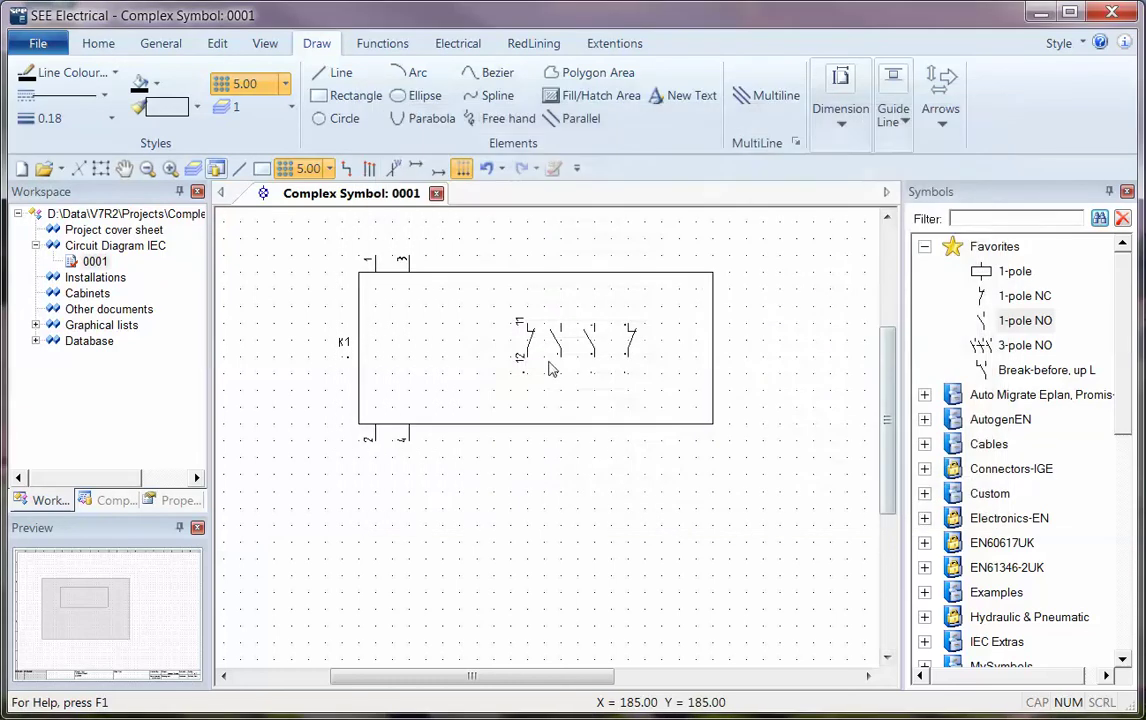
Place a 1-pole NC contact above the component and confirm it as K1
scroll(531, 343, "up", 3)
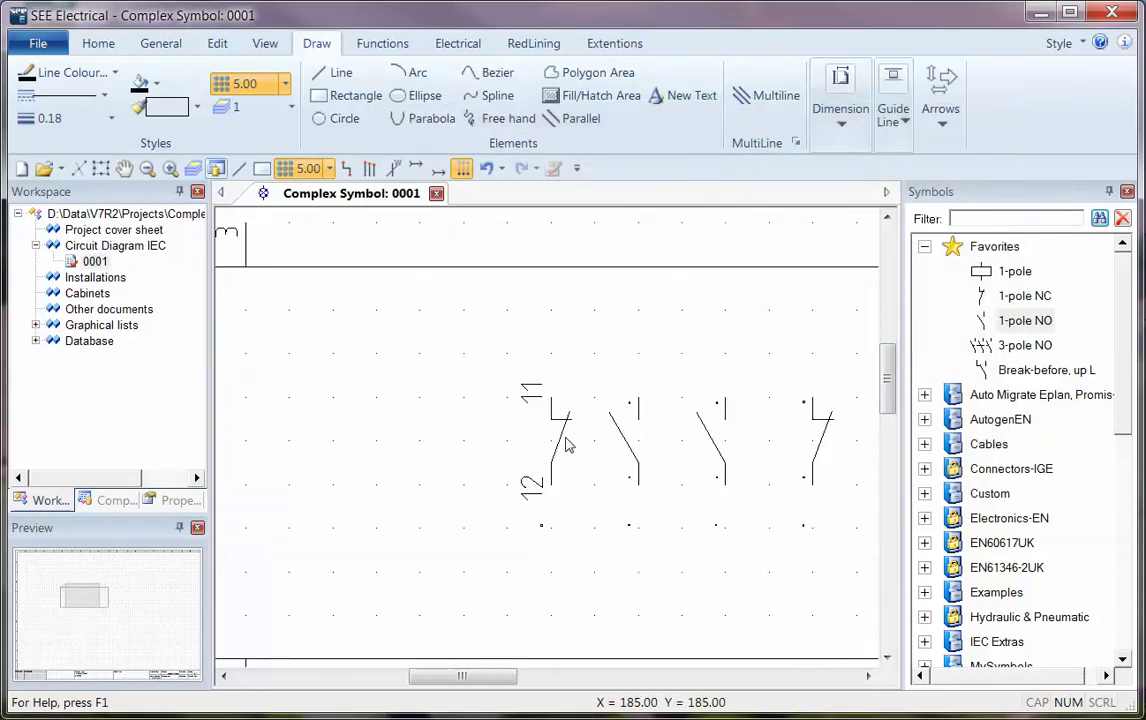
scroll(565, 443, "down", 3)
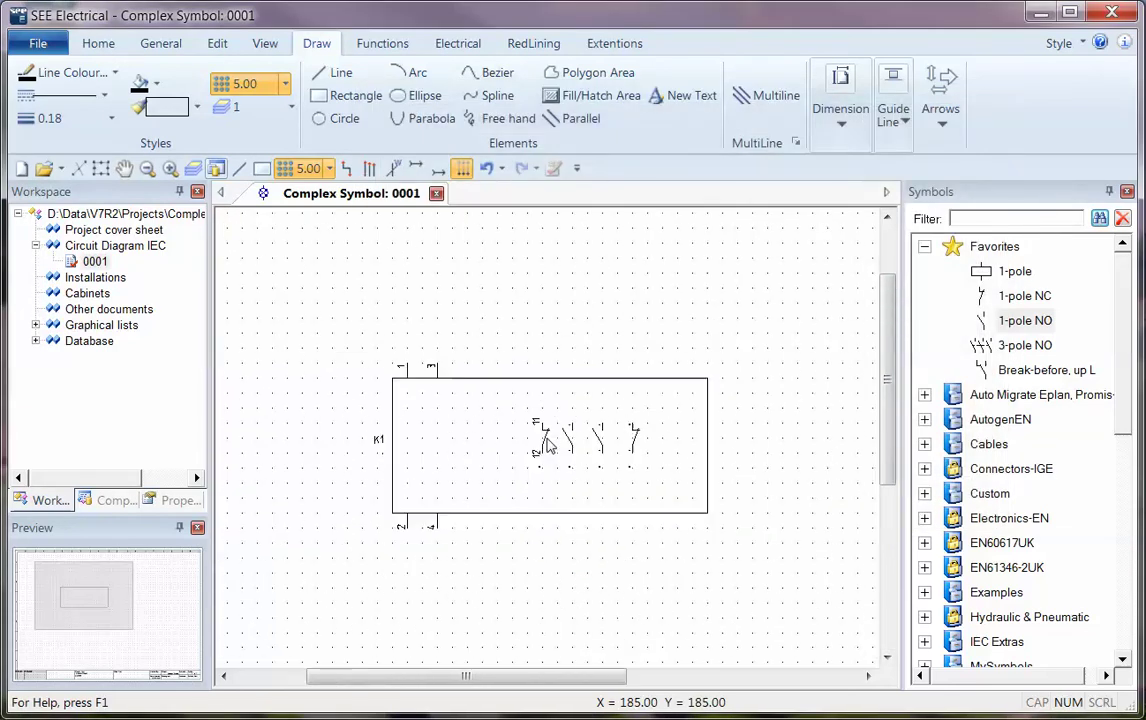
left_click(1030, 297)
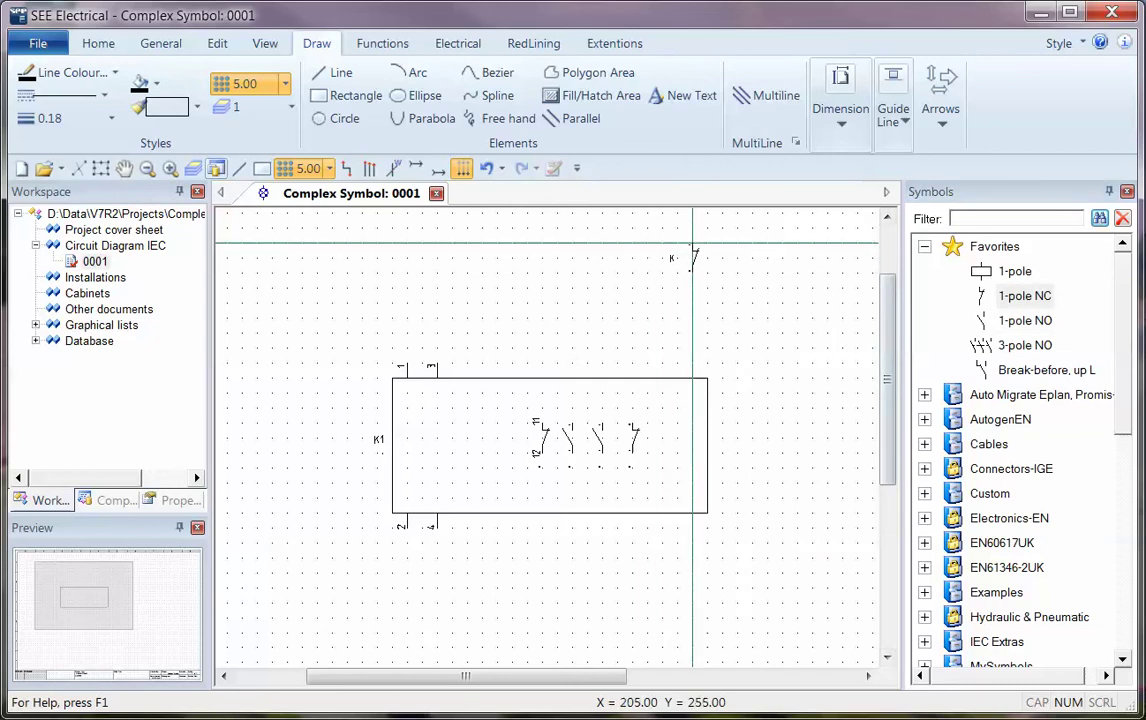
left_click(737, 242)
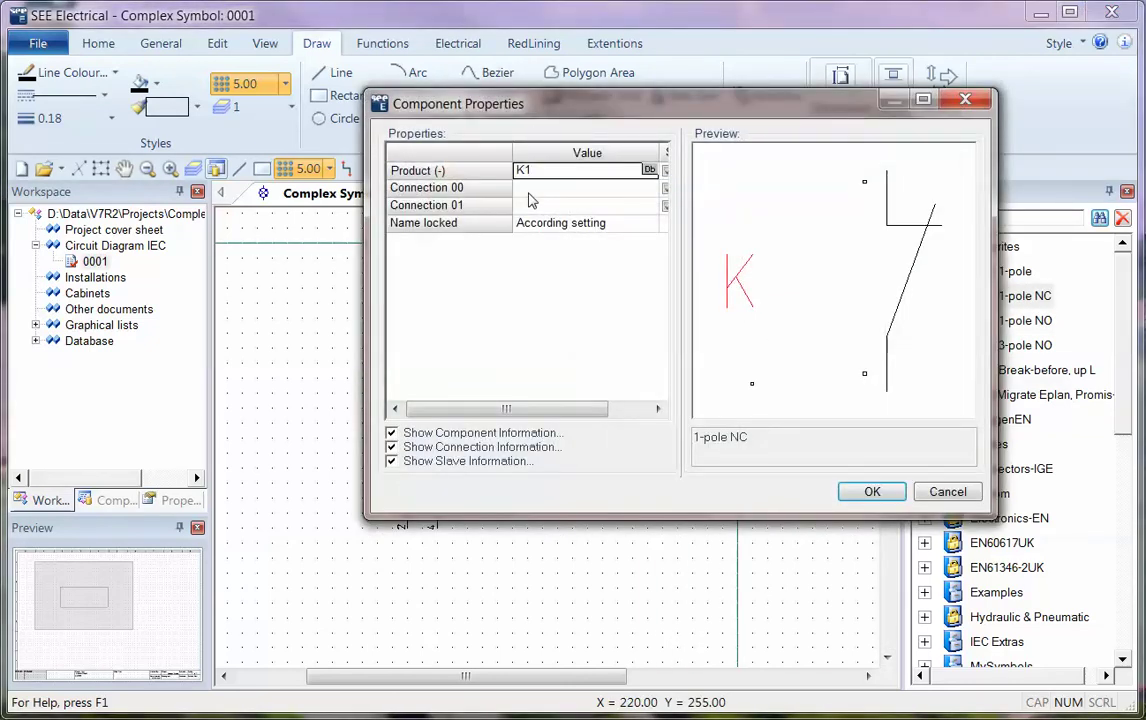
left_click_drag(533, 119, 759, 53)
left_click(1100, 426)
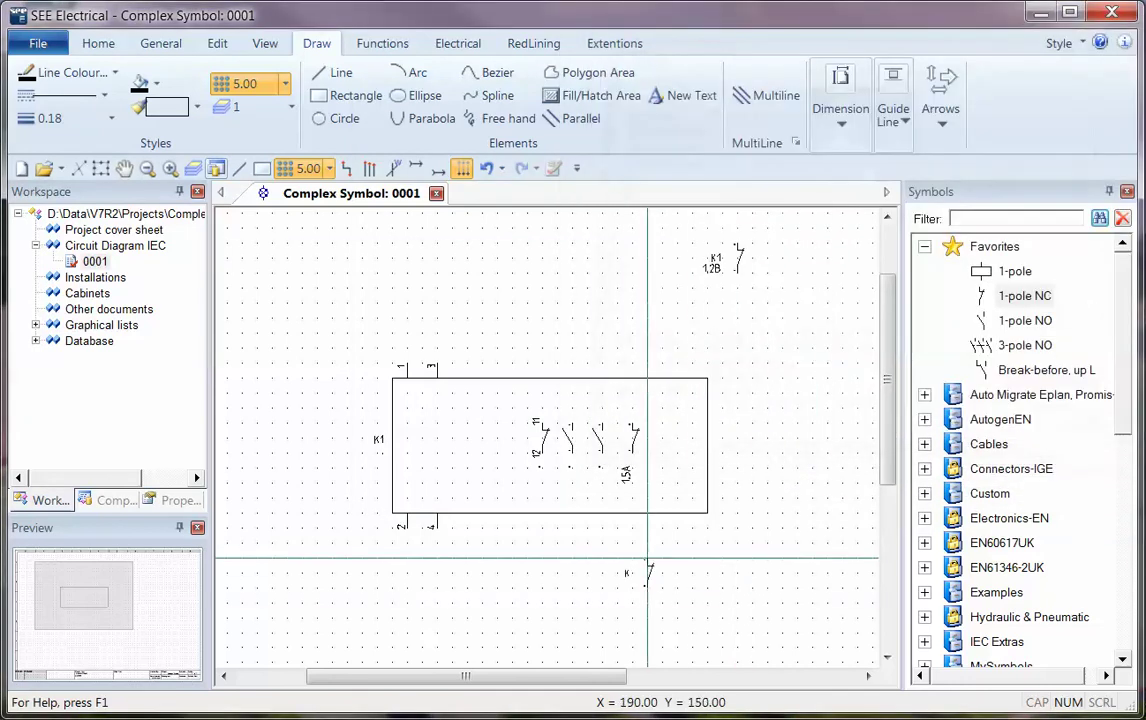
scroll(622, 473, "up", 3)
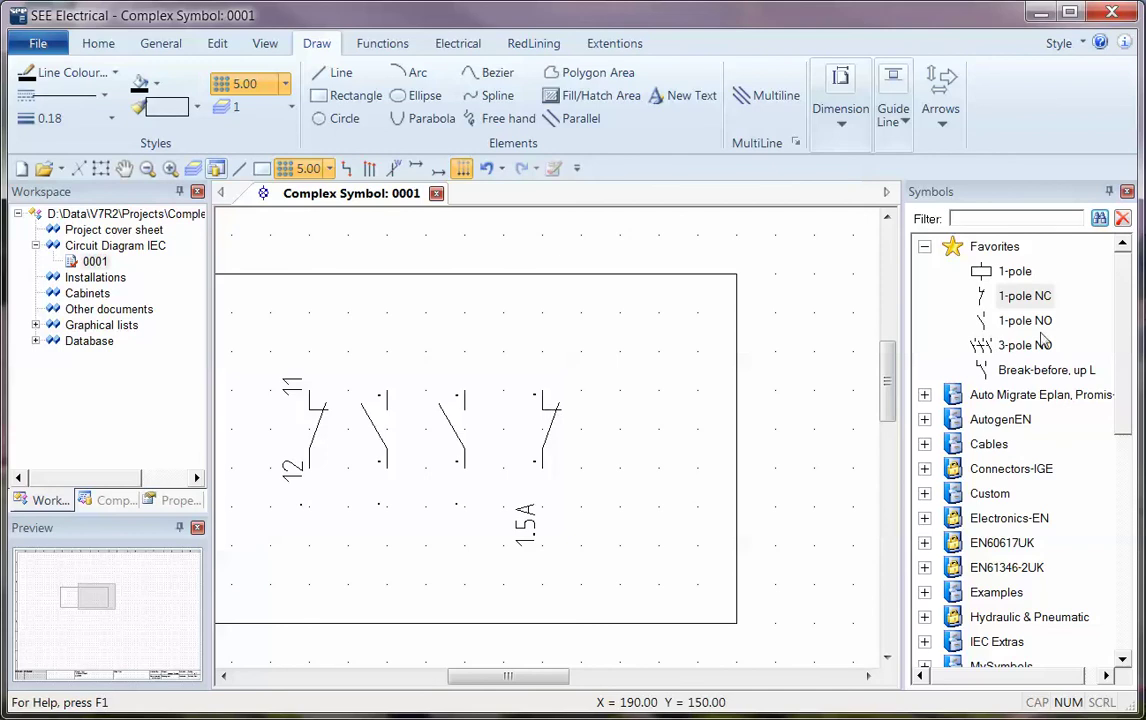
left_click(1025, 296)
Place a second 1-pole NC contact at top right with connections 11 and 12
scroll(660, 384, "down", 3)
left_click(637, 256)
left_click(716, 253)
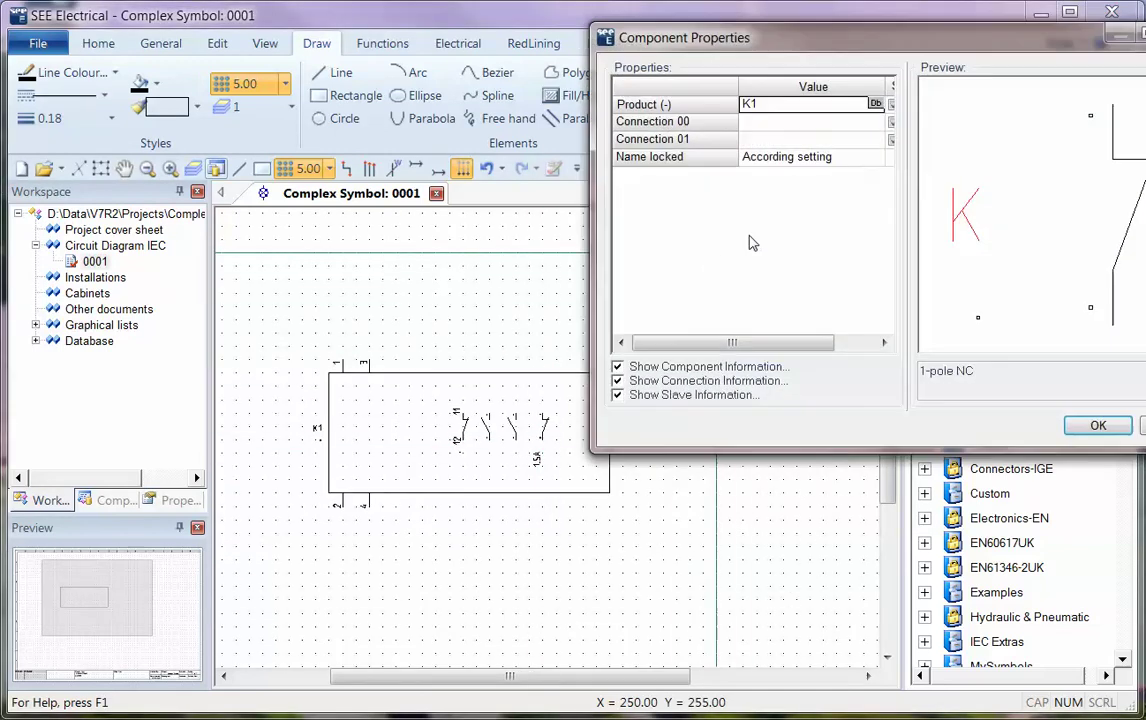
left_click(772, 124)
type("11")
left_click(772, 139)
type("12")
left_click(1098, 427)
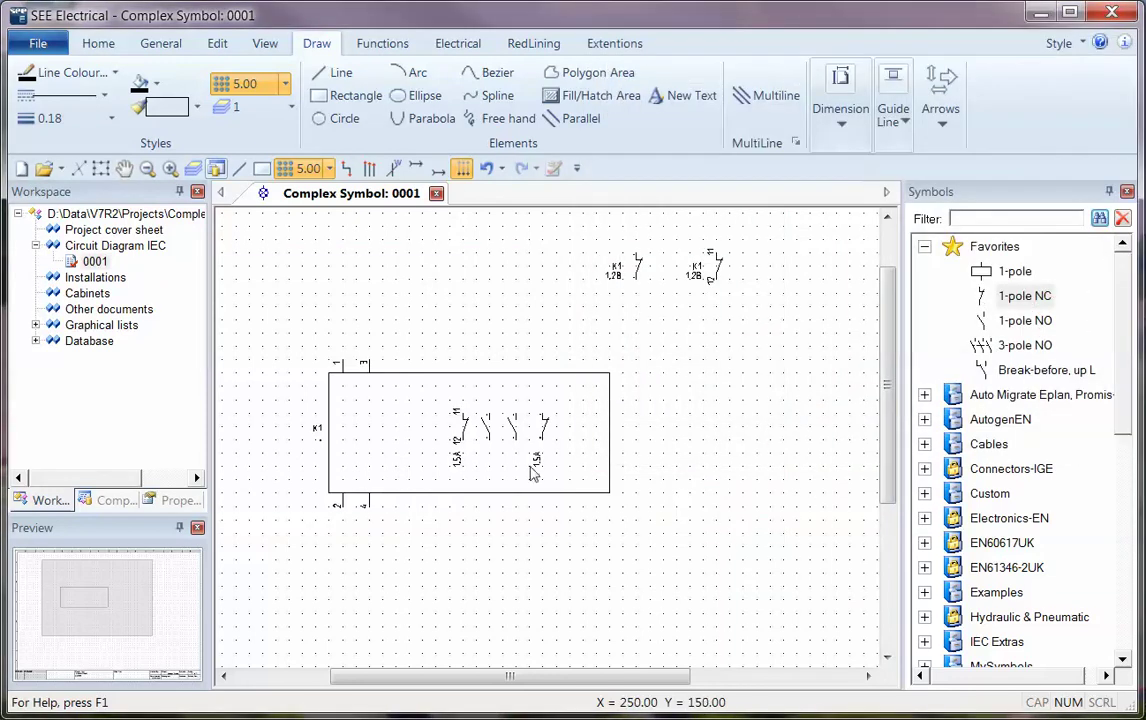
Delete the two trial contacts above the component
scroll(545, 443, "up", 3)
scroll(561, 448, "down", 2)
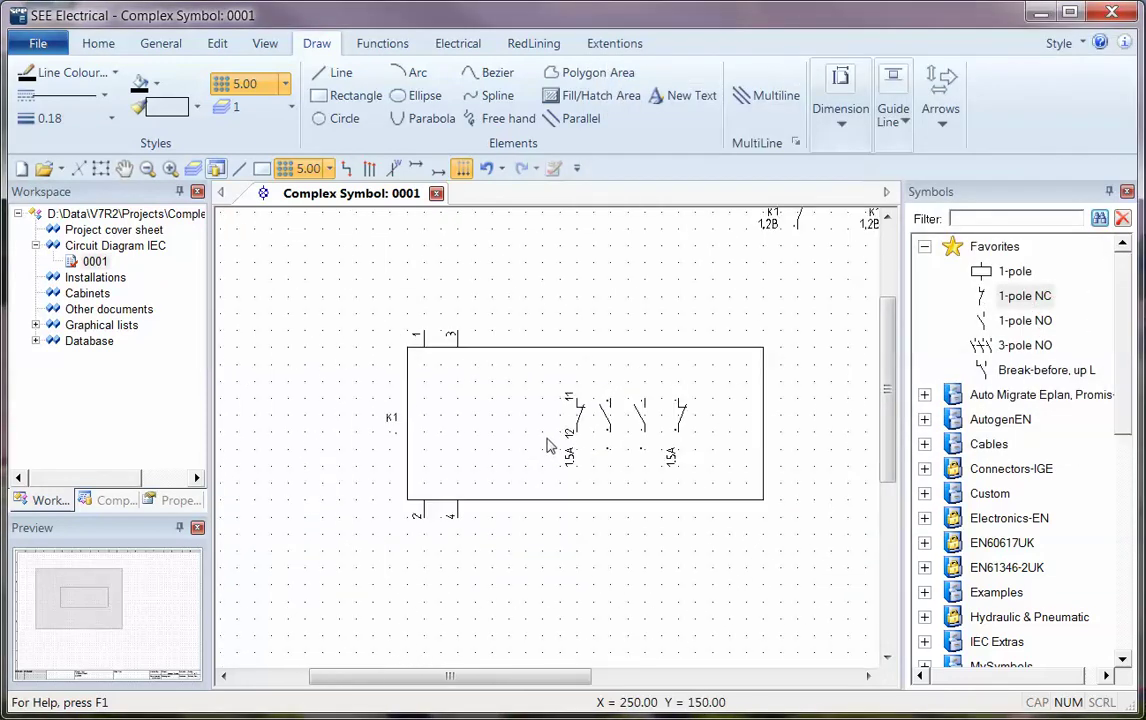
scroll(547, 446, "down", 2)
left_click_drag(822, 318, 652, 250)
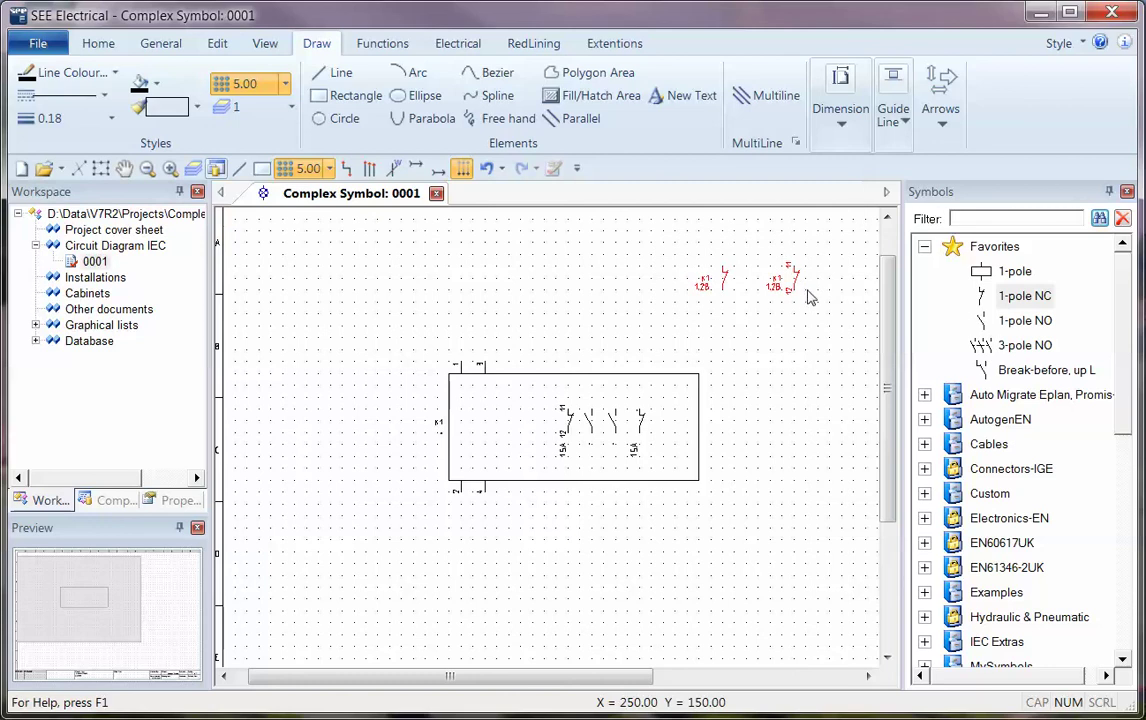
key("Delete")
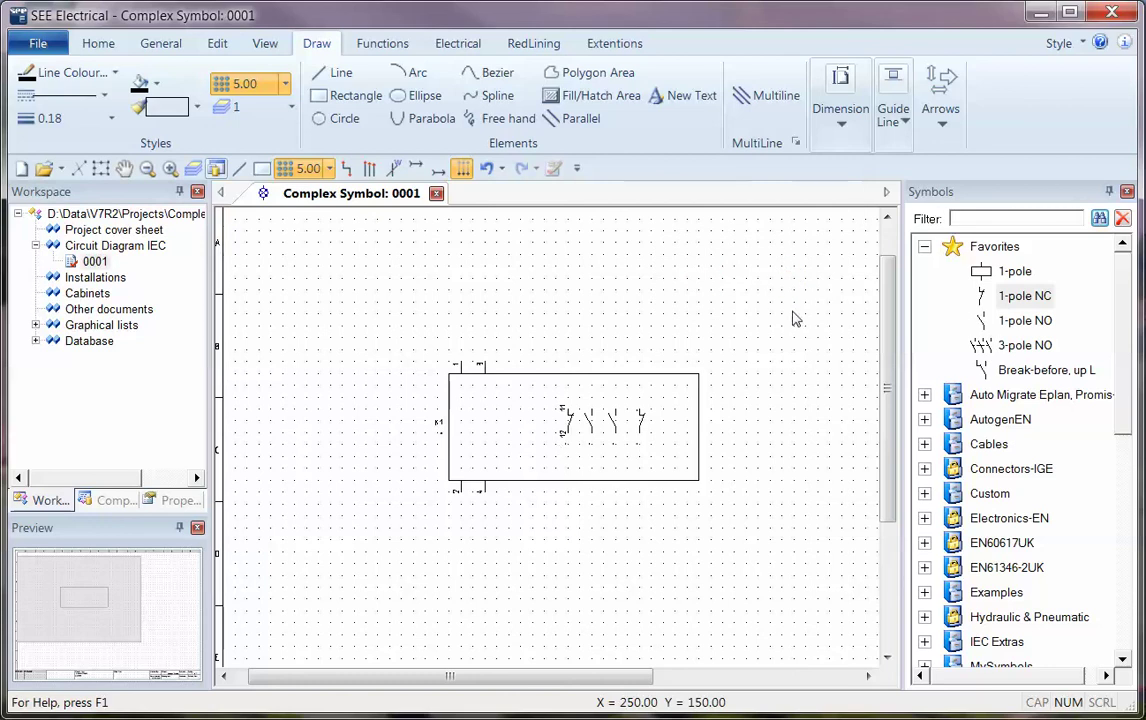
Add a B&R type record 'Master1' with description 'example symbol' in the type database
left_click(382, 46)
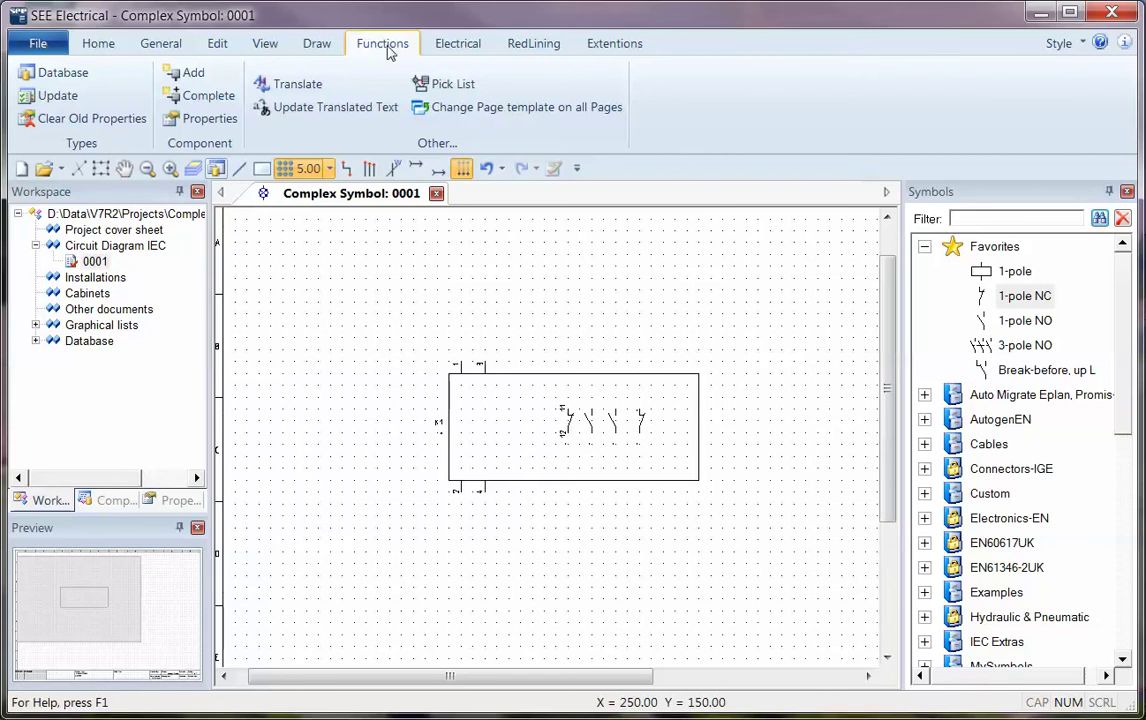
left_click(62, 73)
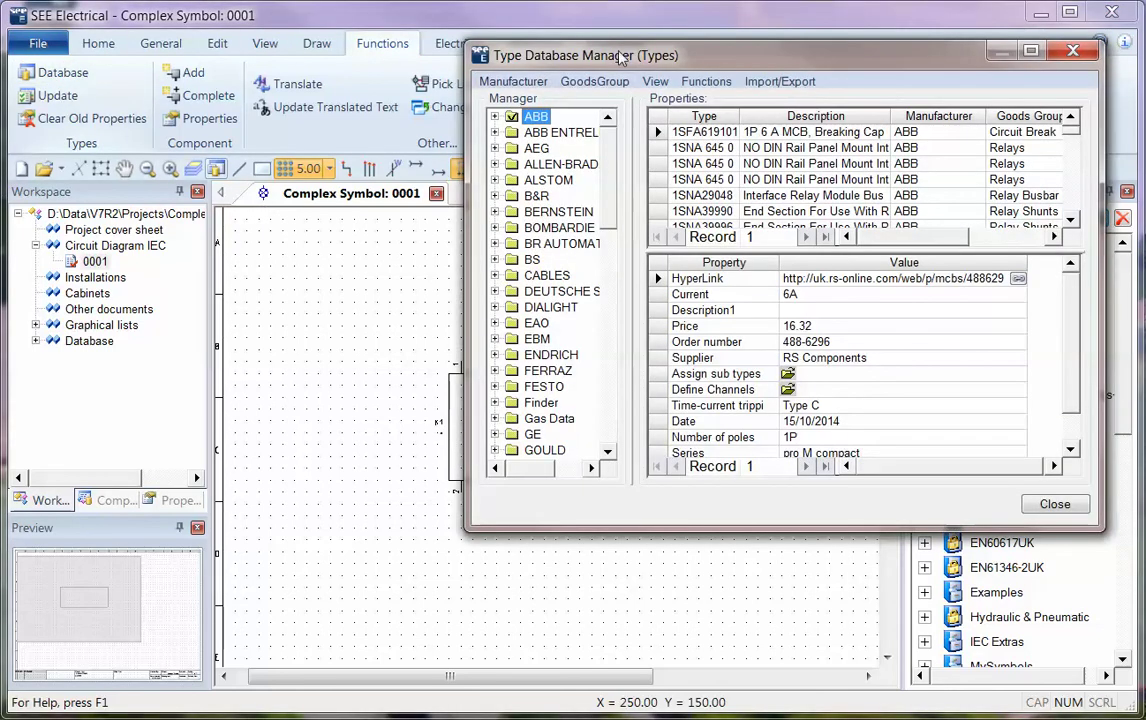
left_click_drag(616, 50, 392, 43)
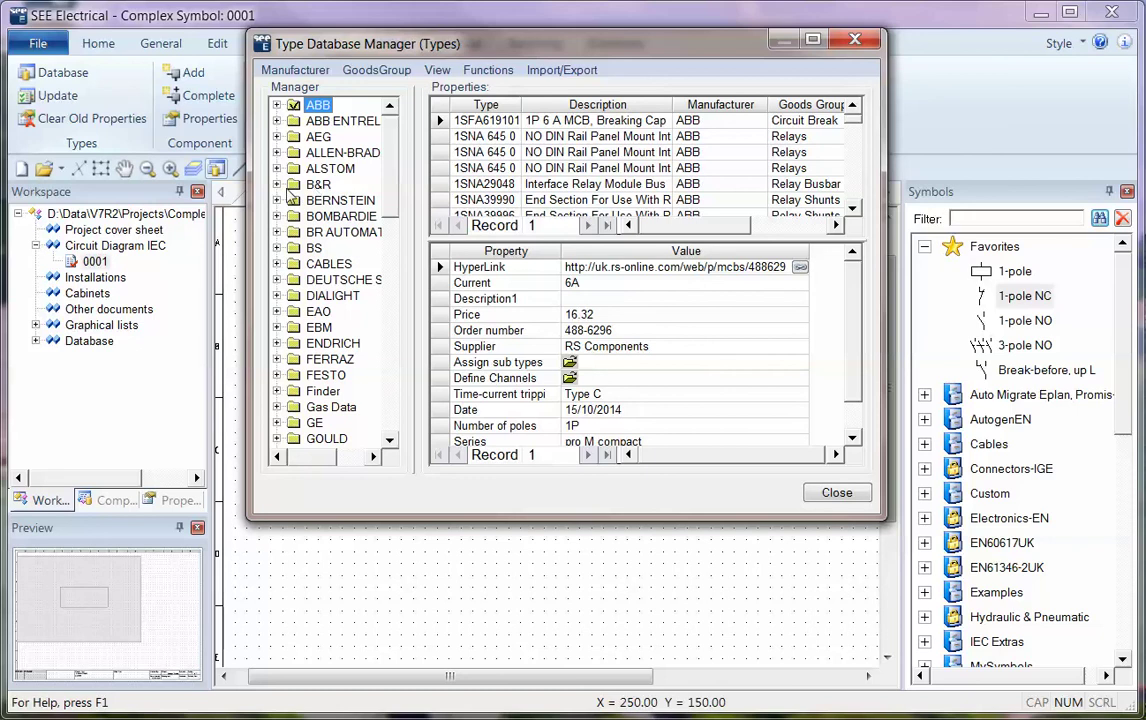
left_click(285, 187)
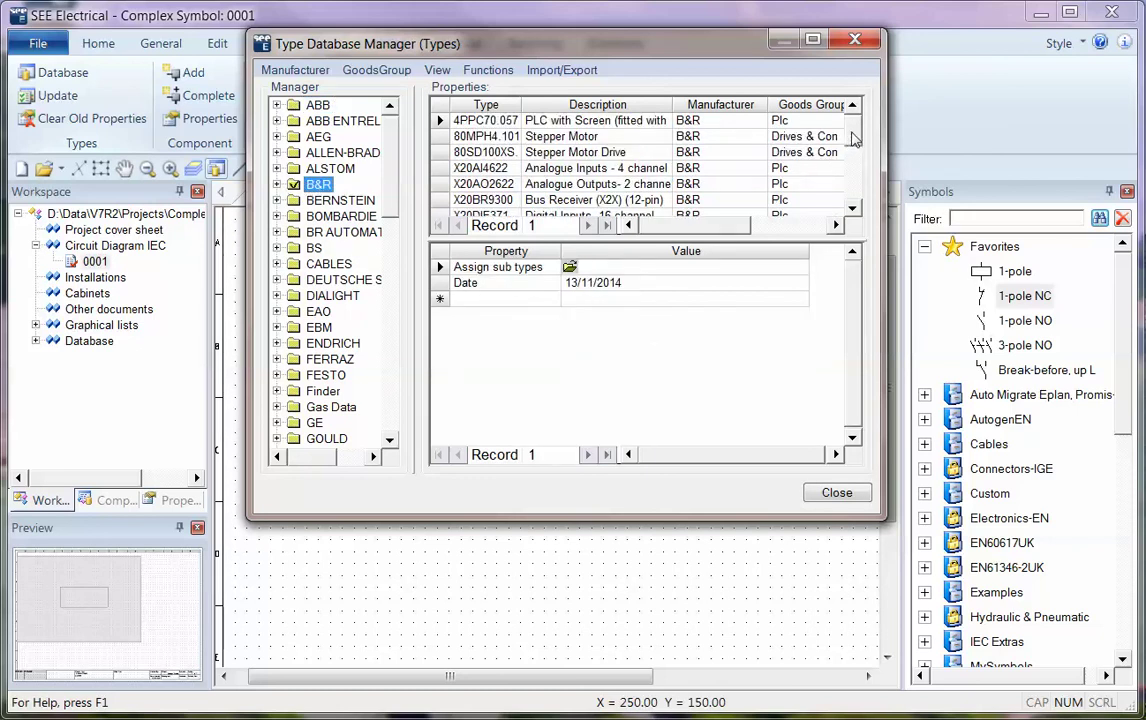
left_click(852, 208)
left_click(490, 199)
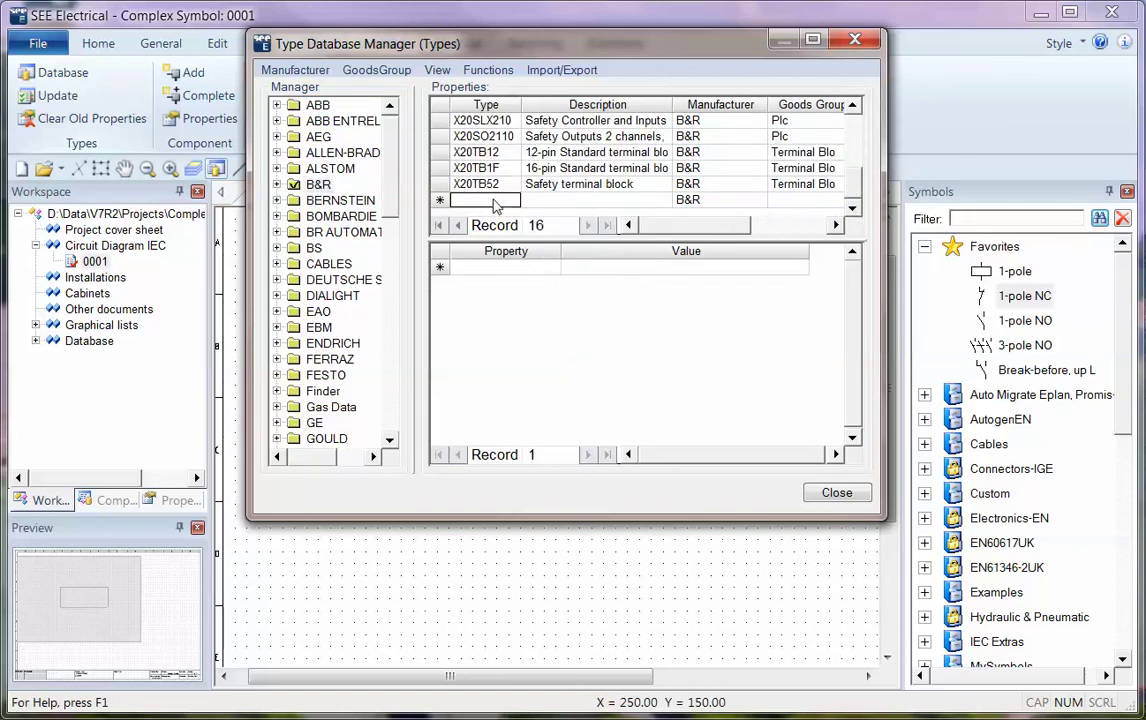
type("Mas")
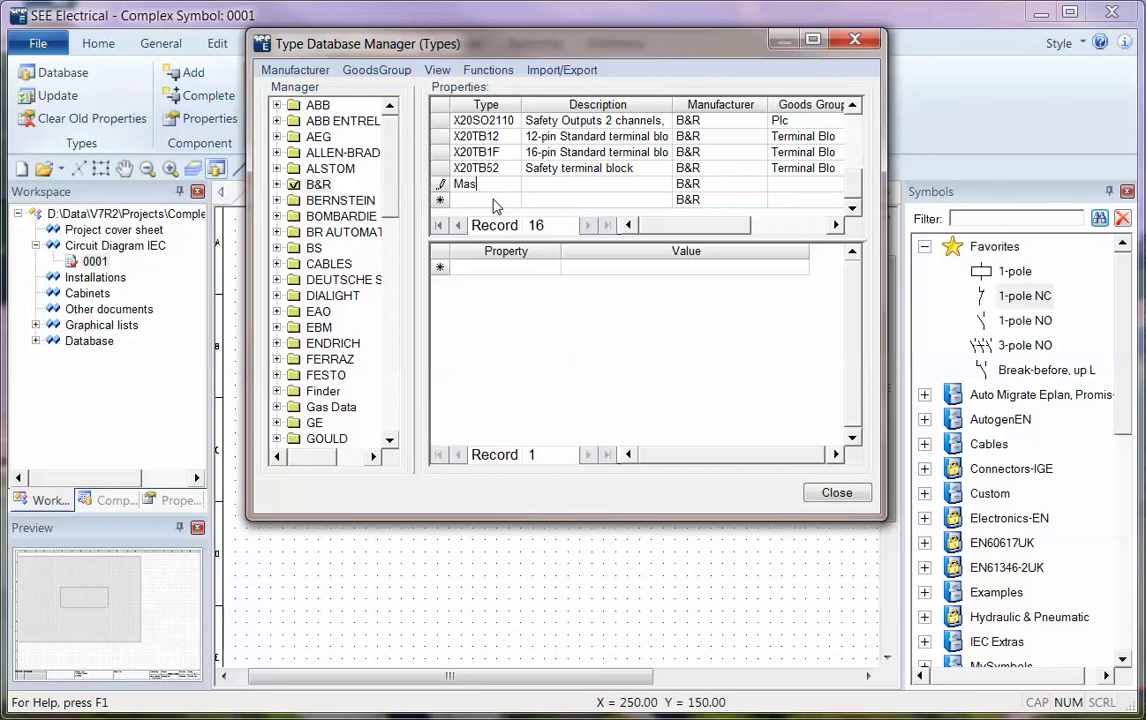
type("ter1")
left_click(545, 185)
type("example symbol")
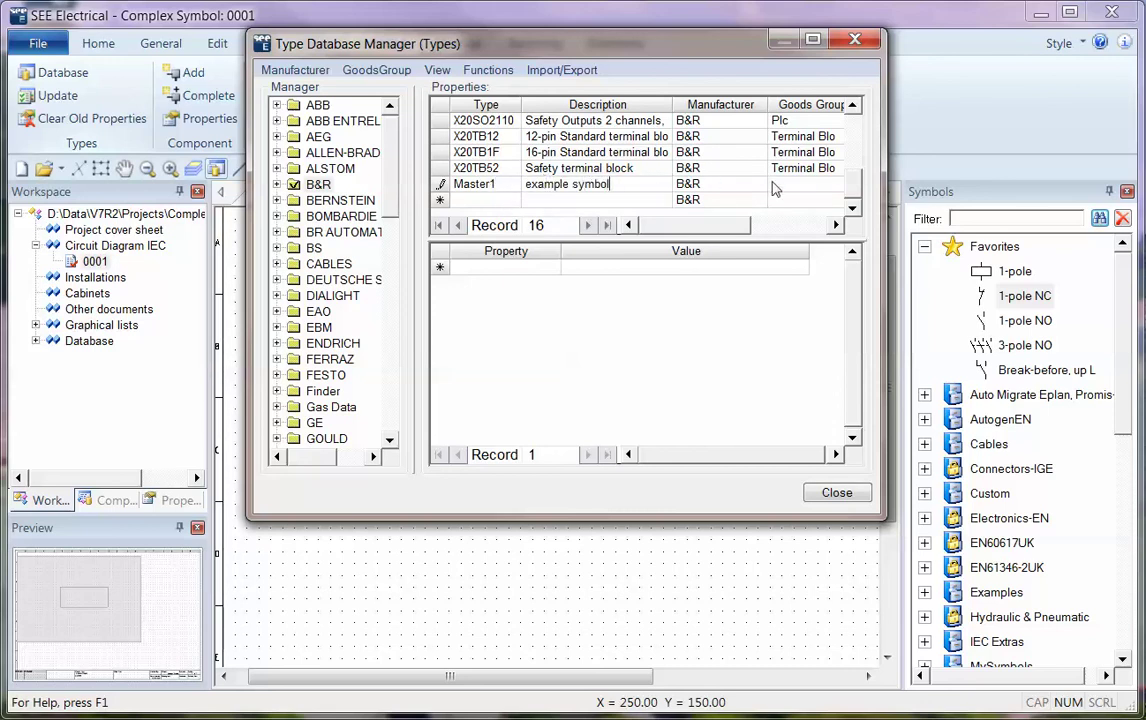
Set the Master1 goods group to Relays, commit the record, and close the database
left_click(775, 189)
left_click(775, 185)
key("r")
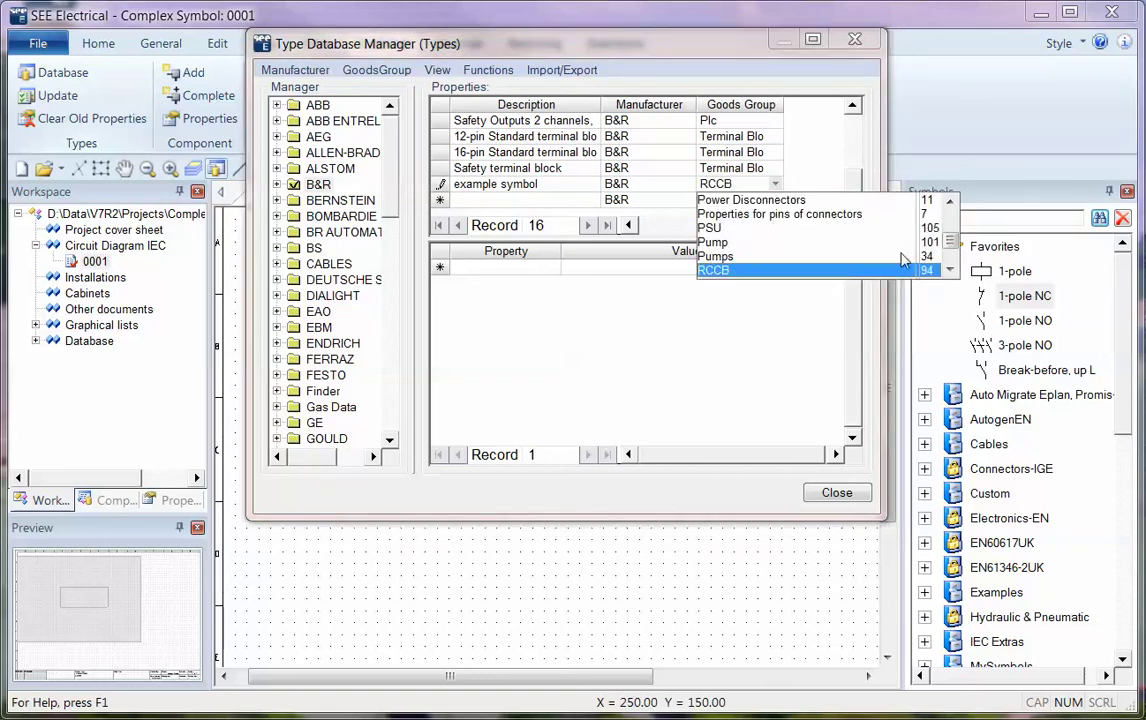
left_click(950, 271)
left_click(950, 271)
left_click(950, 271)
left_click(950, 271)
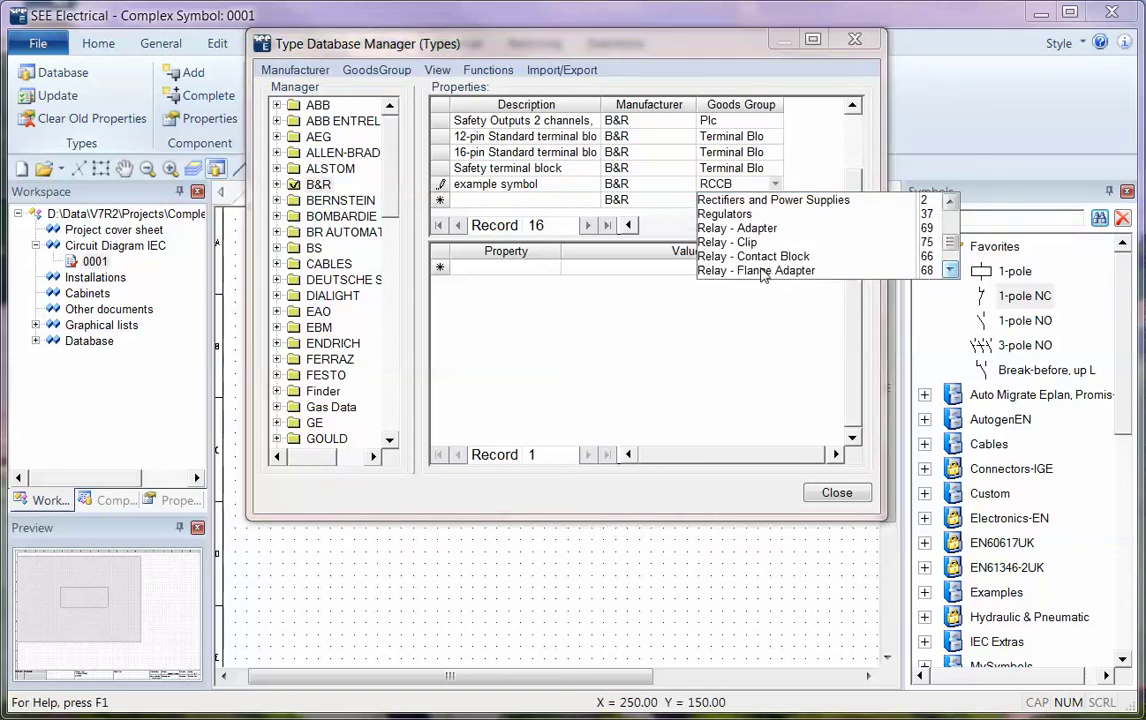
left_click(950, 271)
left_click(950, 271)
left_click(950, 271)
left_click(950, 271)
left_click(950, 271)
left_click(950, 271)
left_click(950, 271)
left_click(950, 271)
left_click(950, 271)
left_click(950, 271)
left_click(950, 271)
left_click(950, 271)
left_click(745, 256)
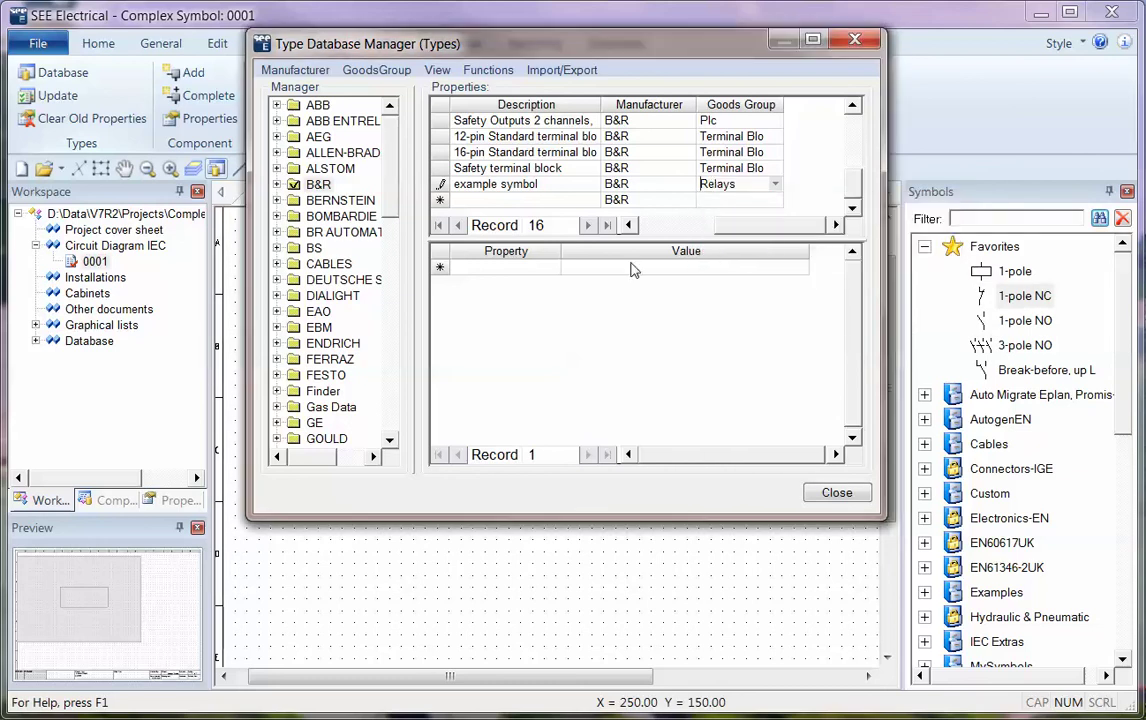
left_click(679, 347)
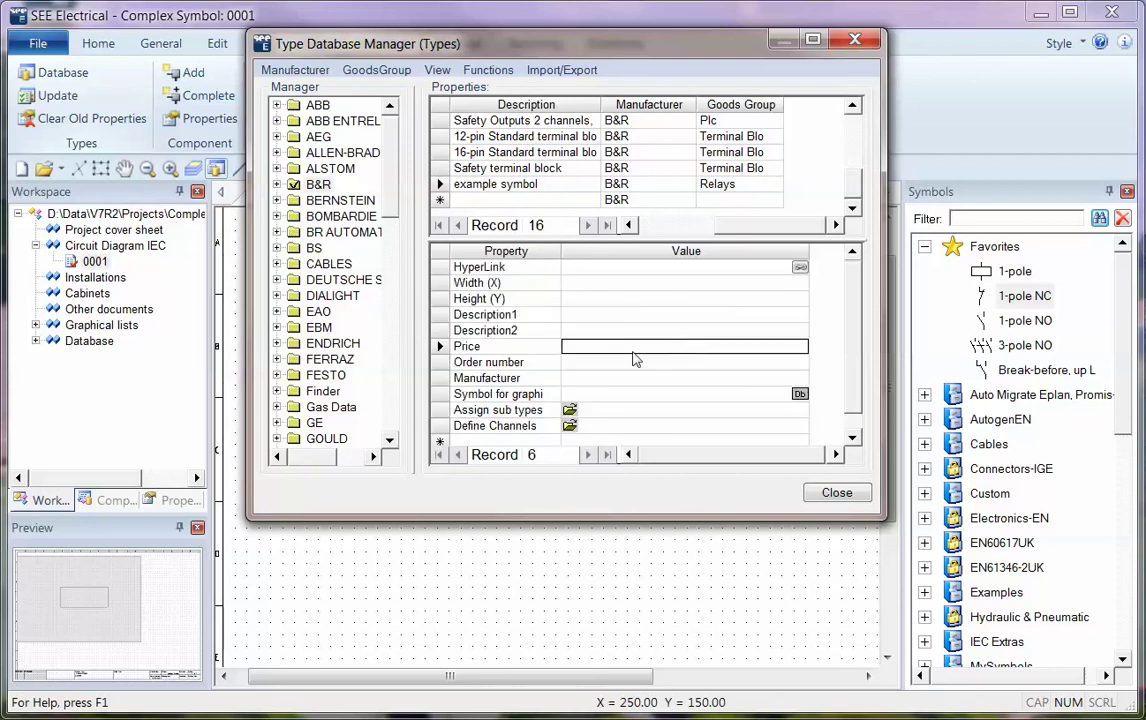
scroll(860, 312, "down", 1)
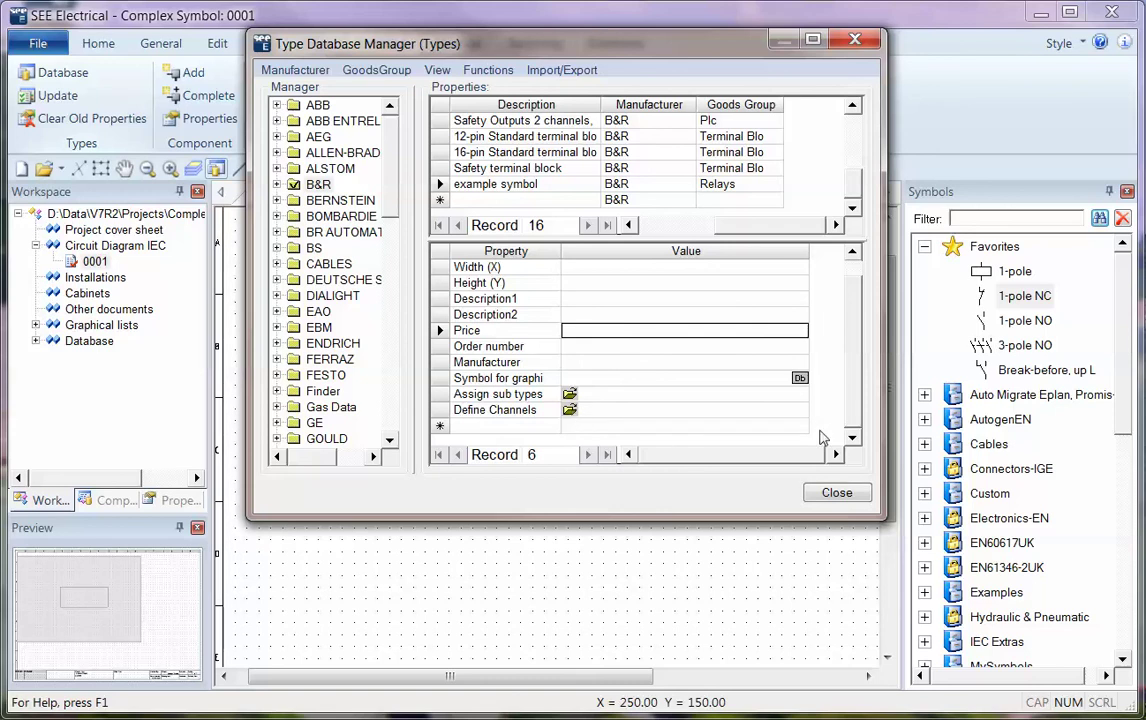
left_click(840, 492)
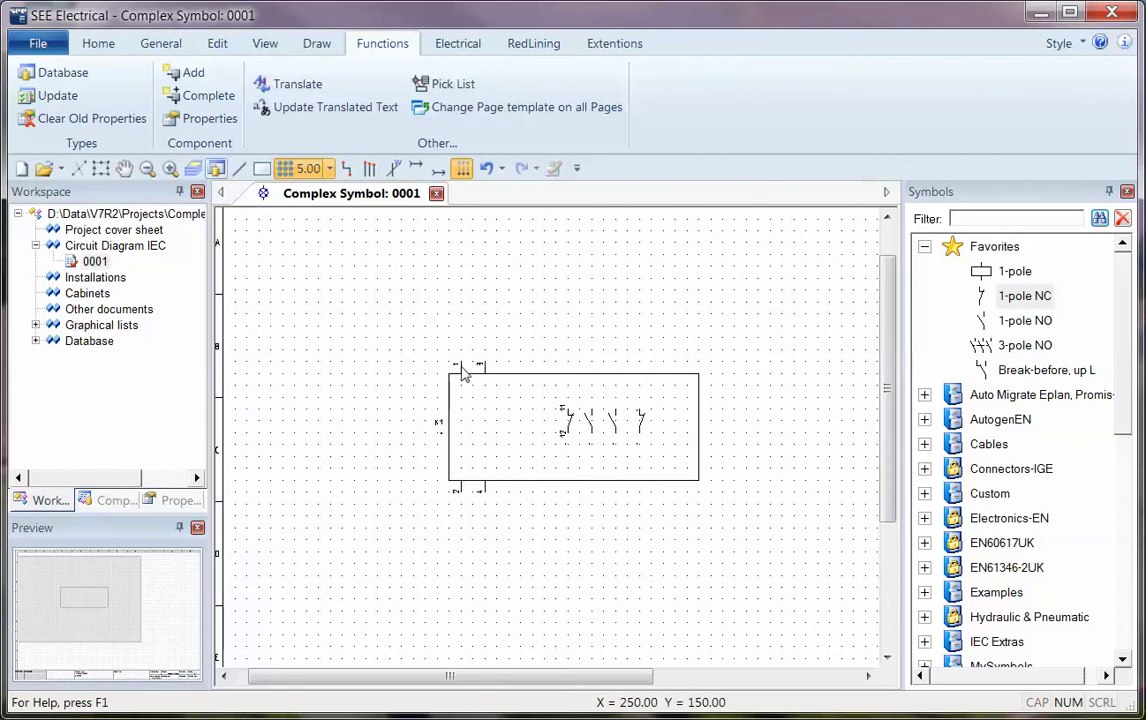
Save the drawn relay box in Custom Standard Symbols as 'Master', described 'example main symbol'
left_click(924, 493)
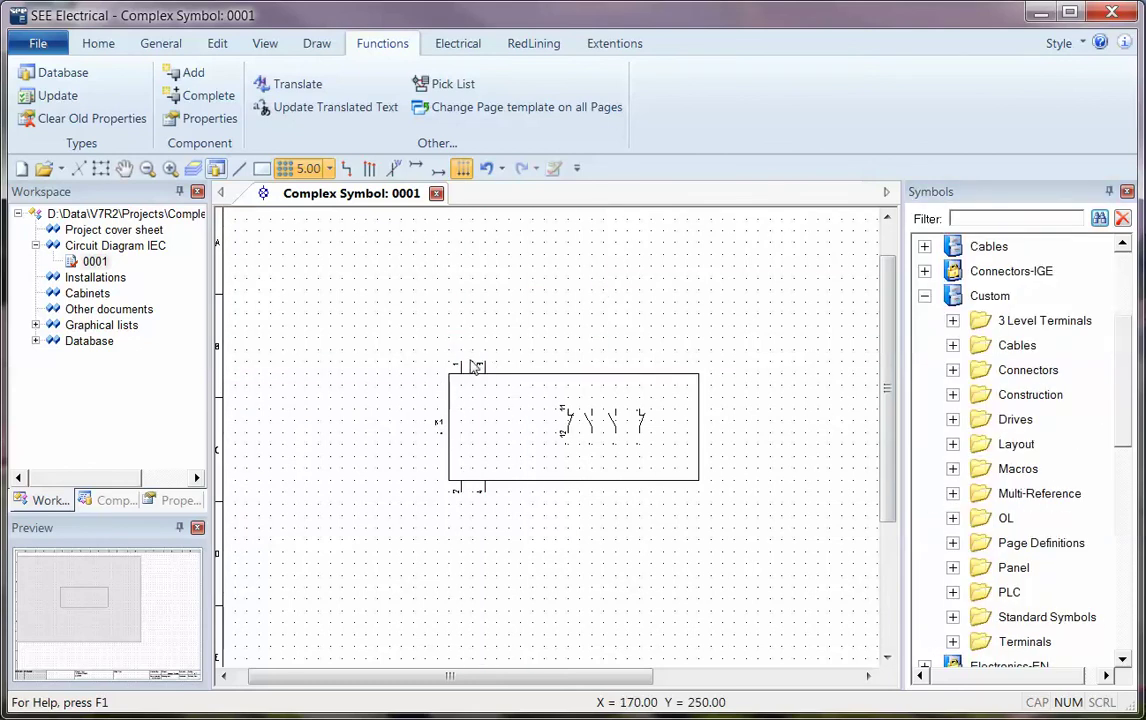
left_click(576, 412)
left_click(1060, 620)
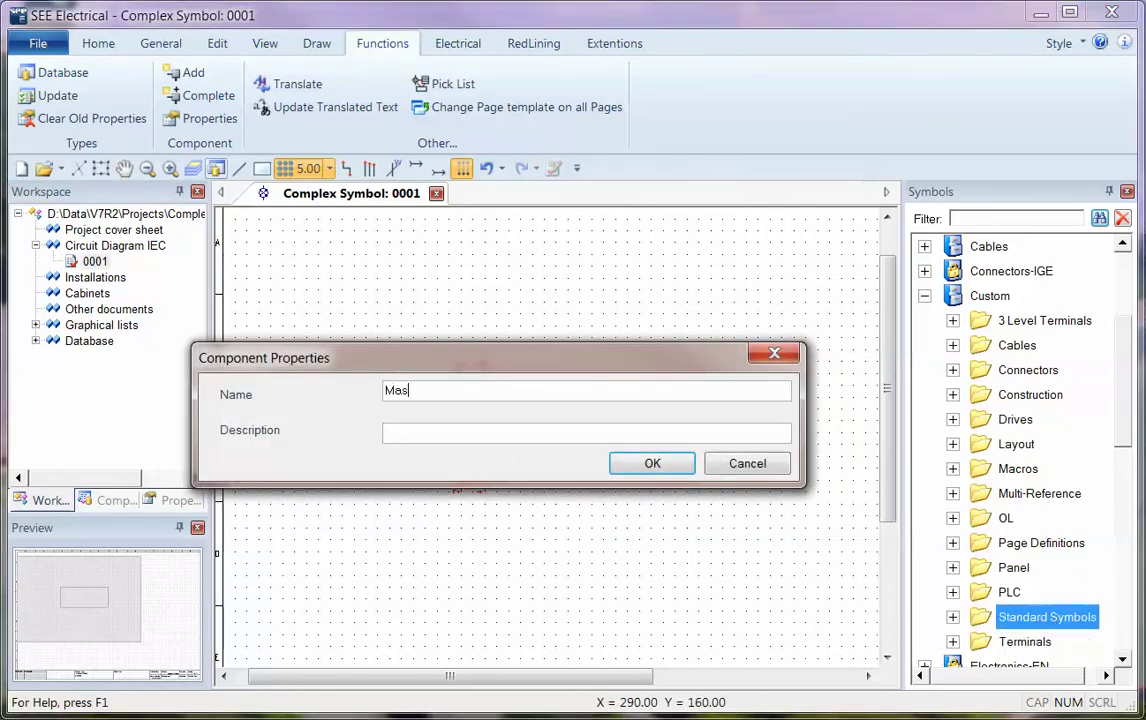
left_click(582, 429)
type("example main symbol")
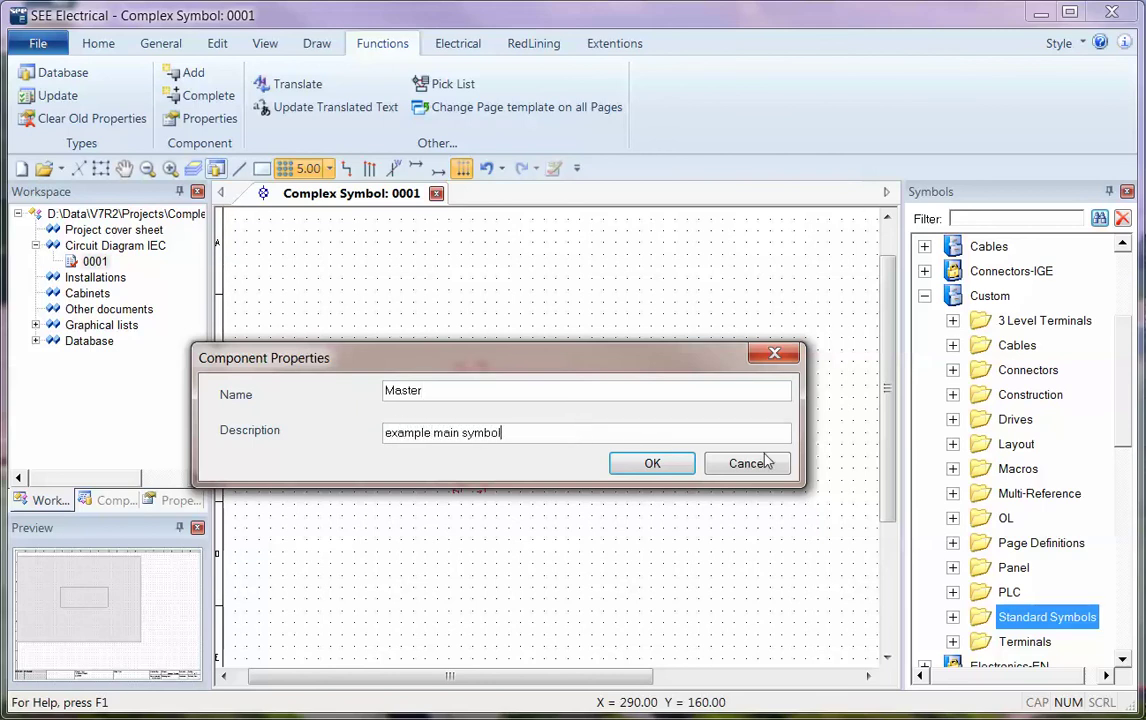
left_click(648, 463)
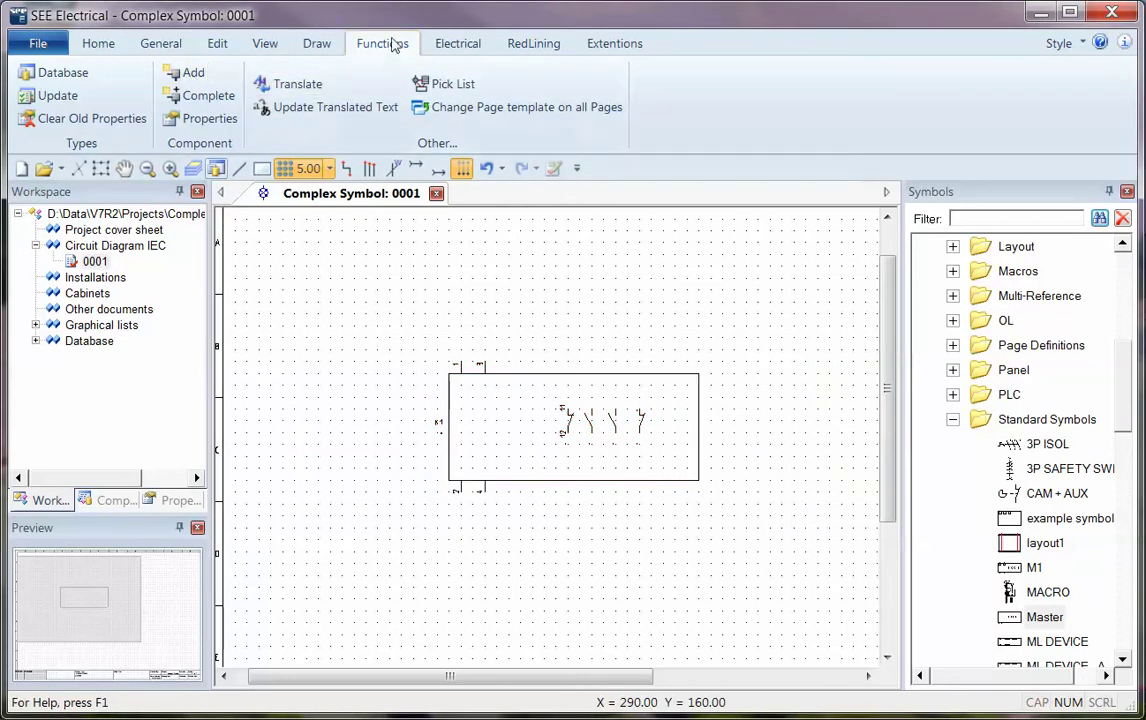
Open Channel Definitions for the Master1 relay type under B&R Relays in the type database
left_click(45, 72)
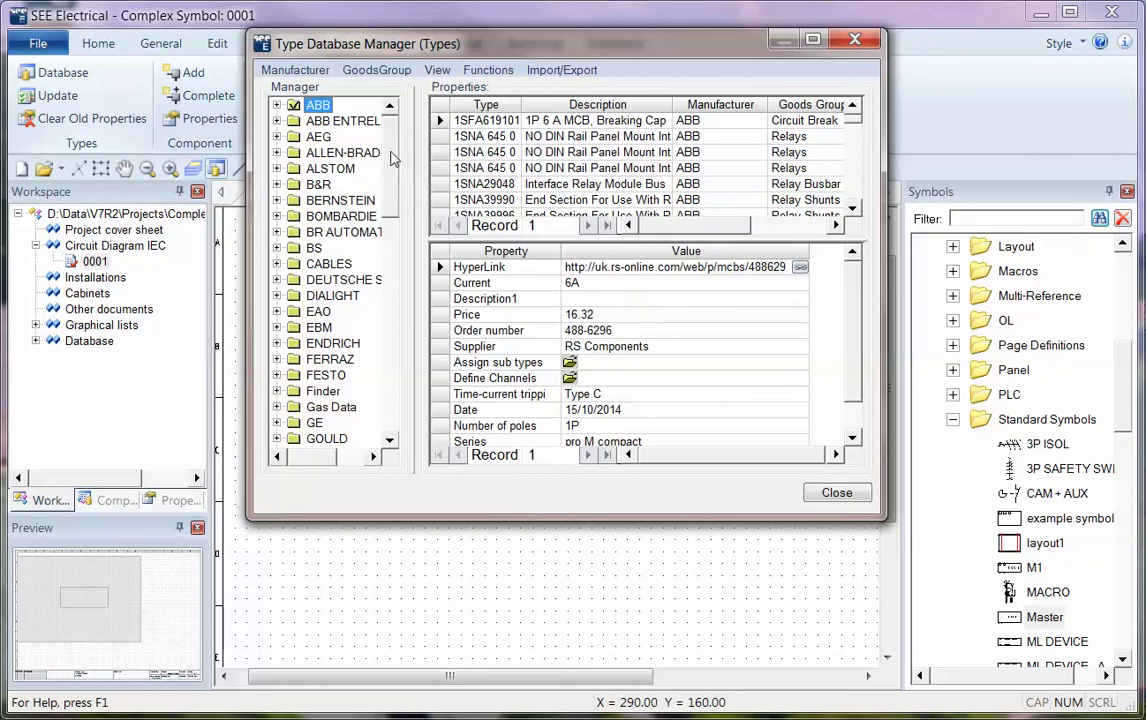
left_click(277, 184)
left_click(316, 185)
left_click(315, 230)
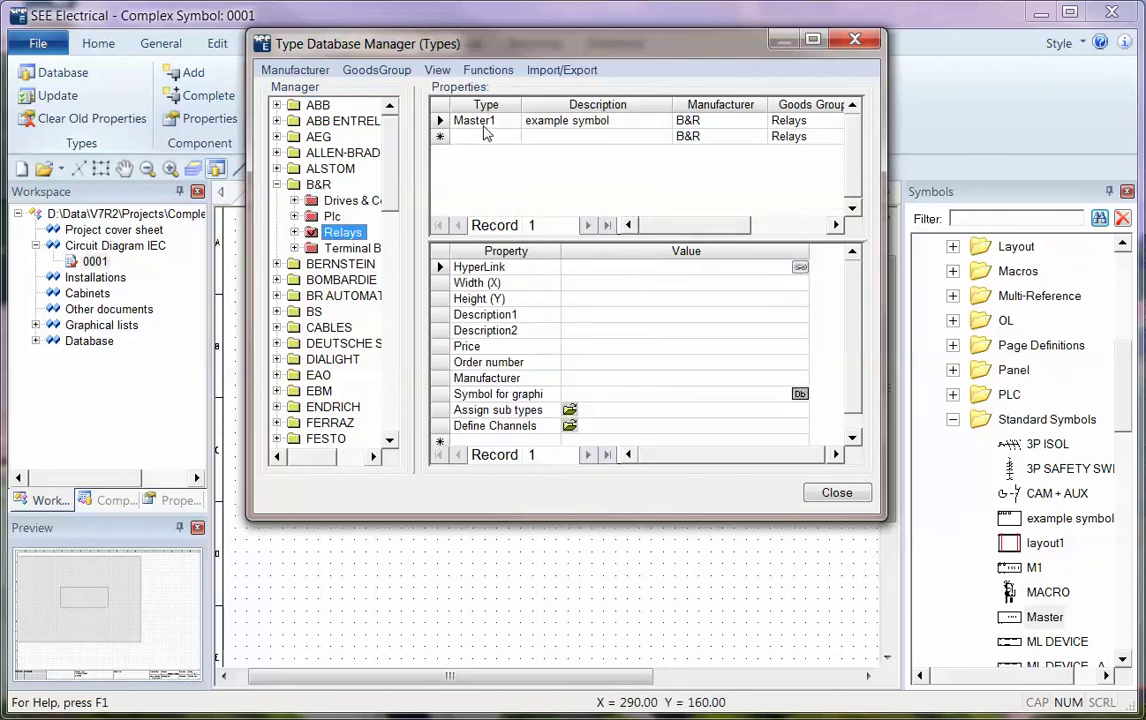
left_click(484, 128)
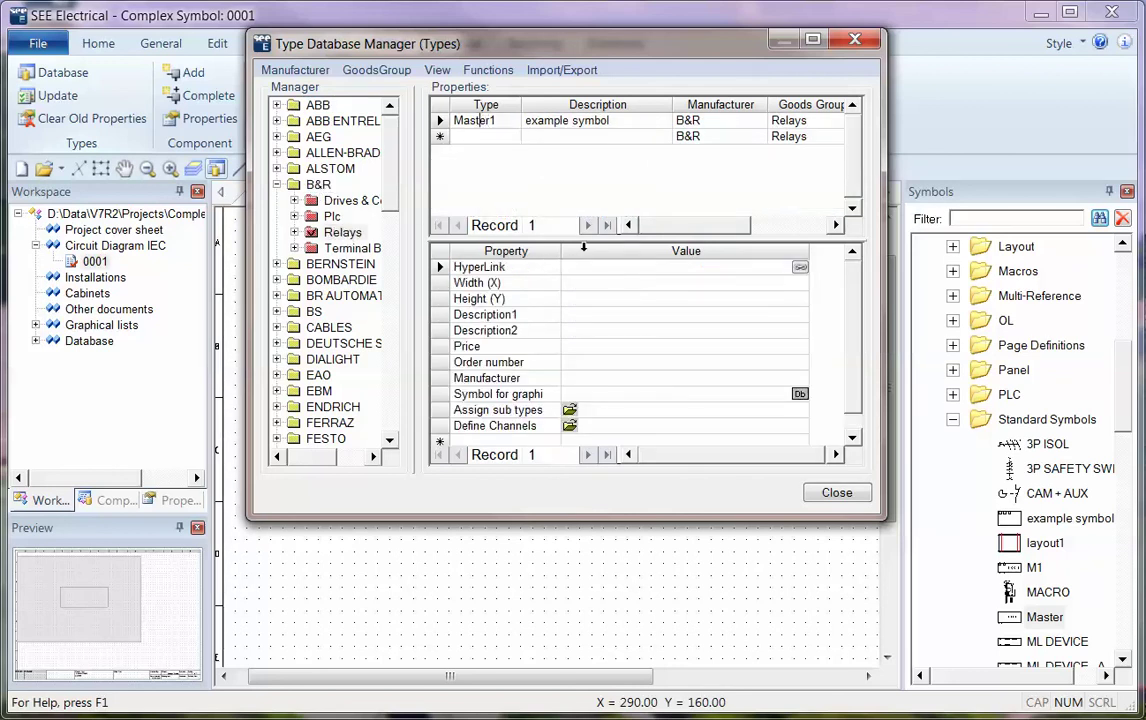
left_click(569, 426)
left_click_drag(726, 170, 504, 112)
left_click(290, 387)
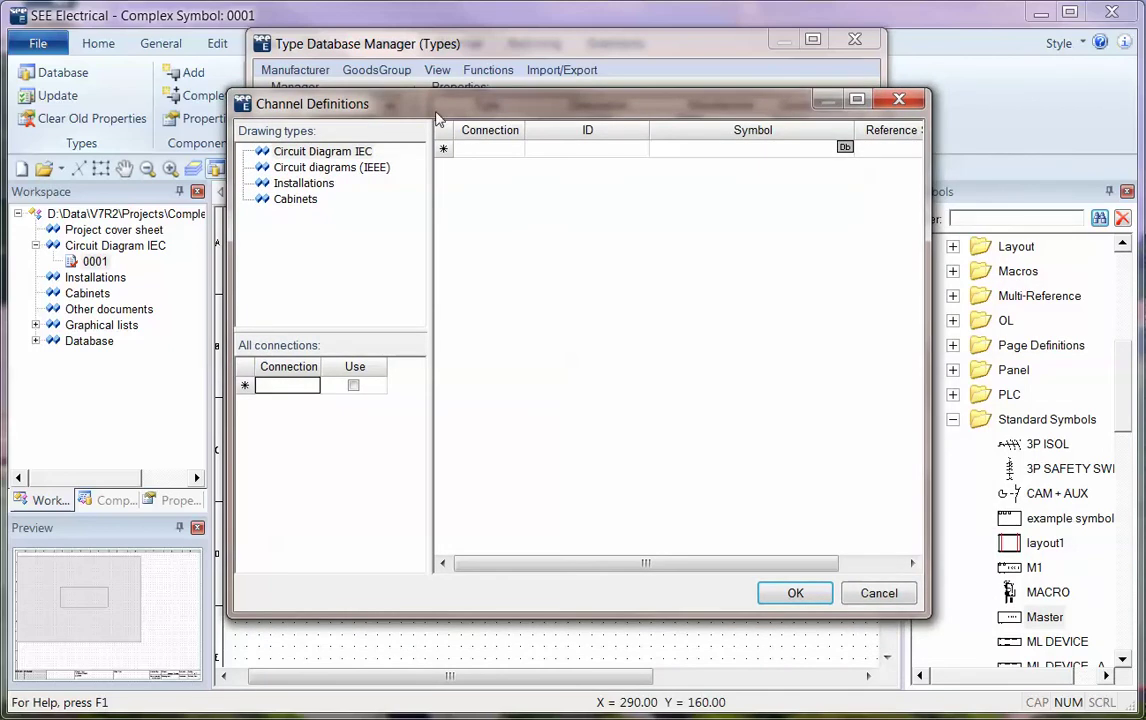
mouse_move(370, 97)
left_mouse_down()
mouse_move(806, 101)
mouse_move(374, 77)
left_mouse_up()
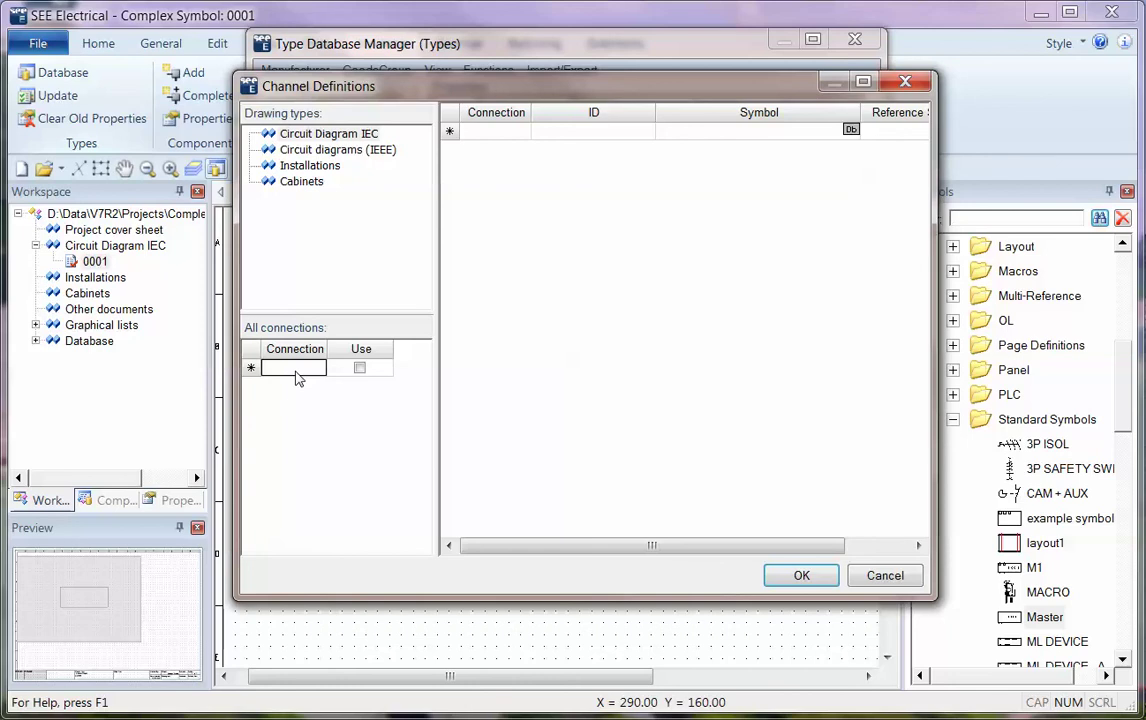
Enter the coil connections A, B, S1 and S2
type("A")
key("Return")
type("B")
key("Return")
type("S1")
key("Return")
type("S2")
key("Return")
Enter the contact connections 11, 12, 23, 24, 33, 34, 41 and 42
type("11")
key("Return")
type("12")
key("Return")
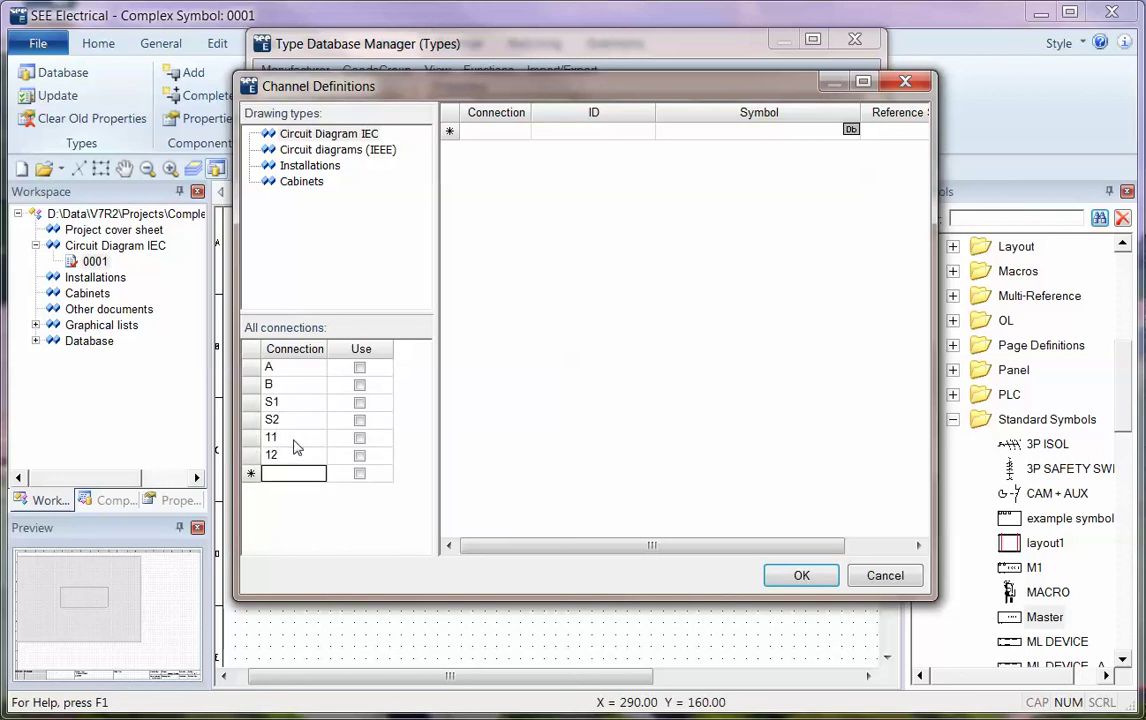
type("23")
key("Return")
type("24")
key("Return")
type("33")
key("Return")
type("34")
key("Return")
type("41")
key("Return")
type("42")
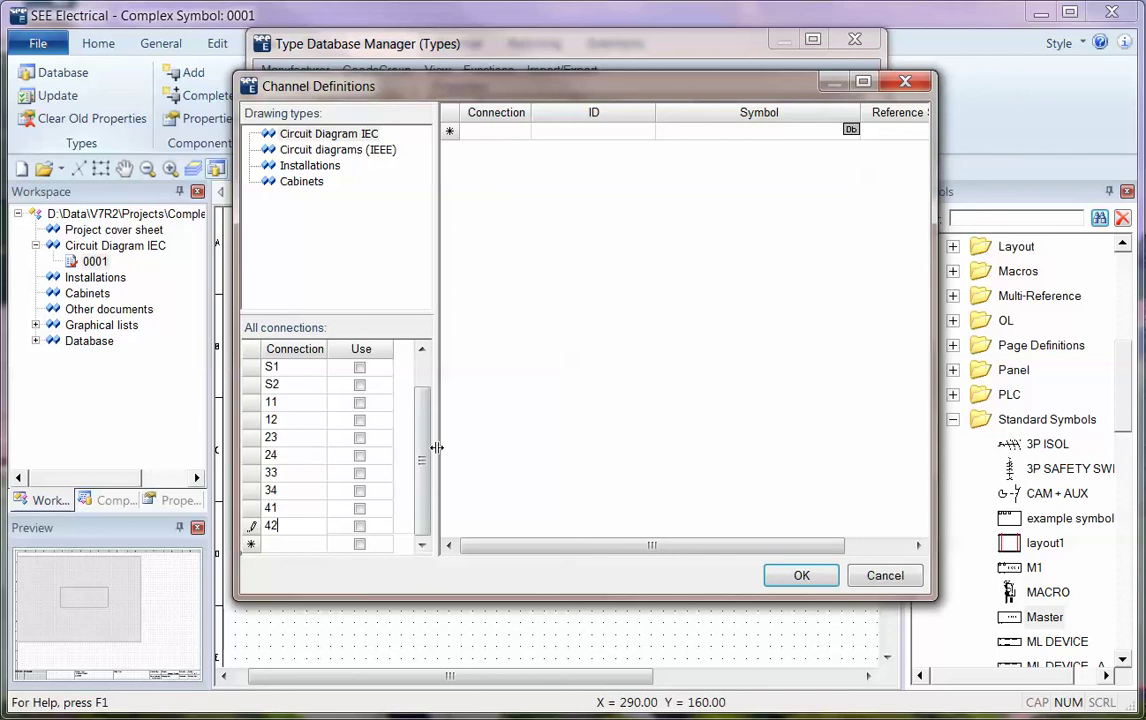
left_click_drag(427, 463, 443, 389)
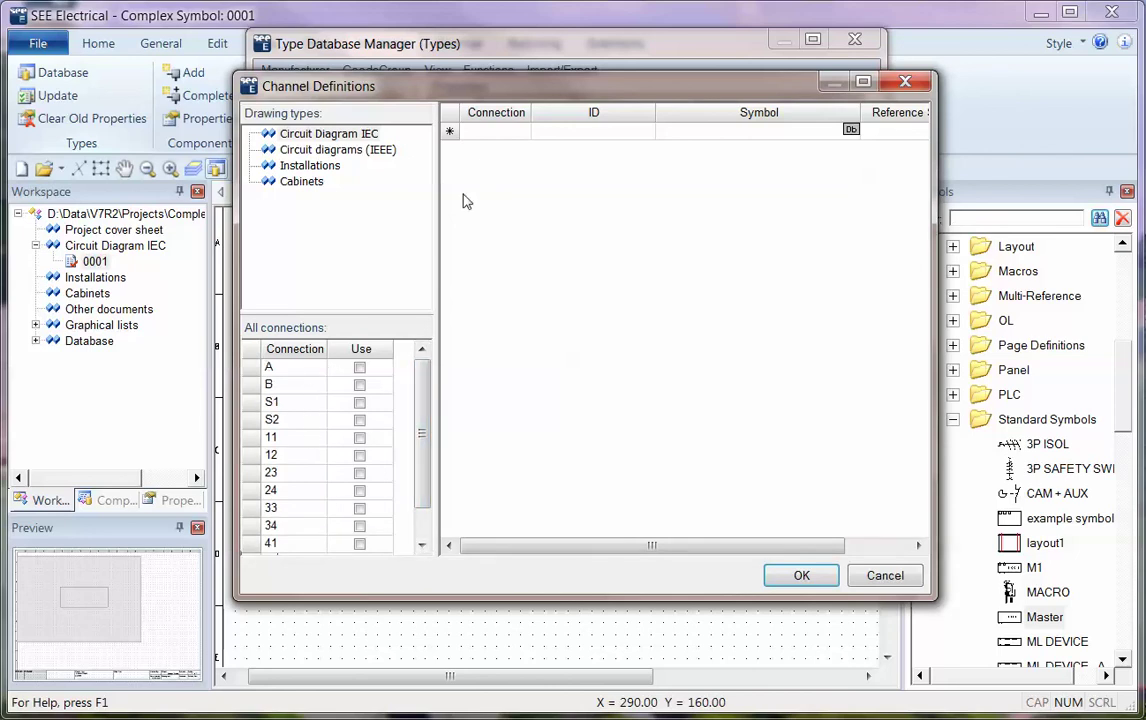
left_click(754, 135)
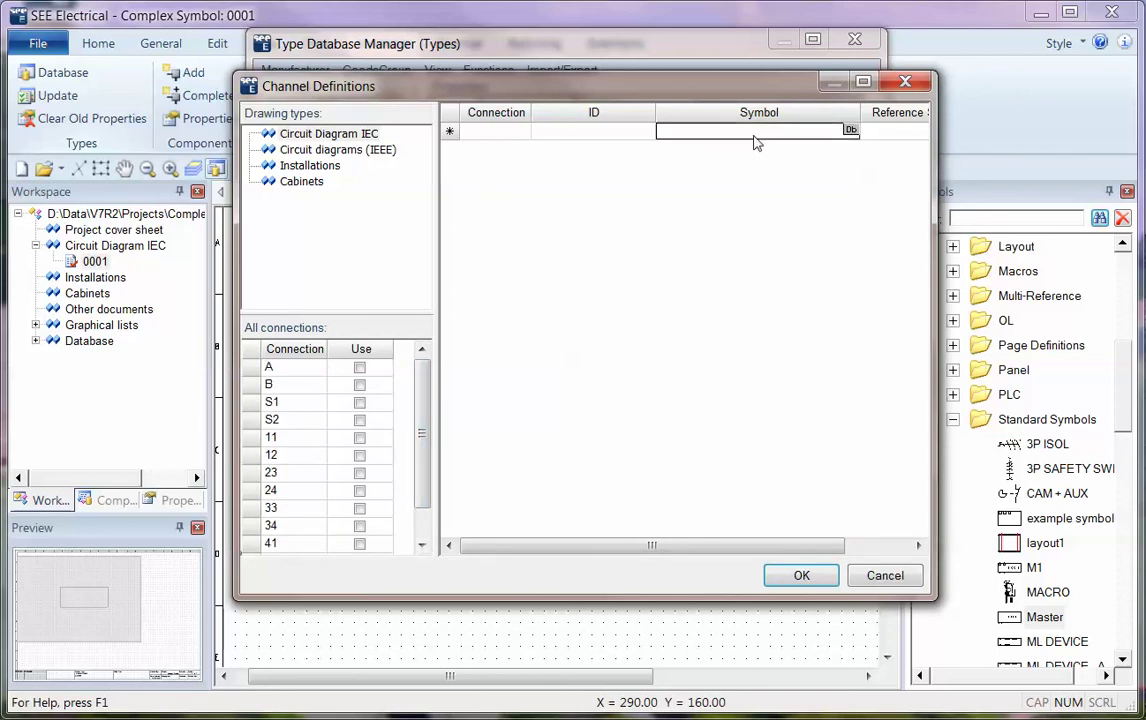
Add a channel using the Custom Master symbol on connections A, B, S1 and S2
left_click(850, 131)
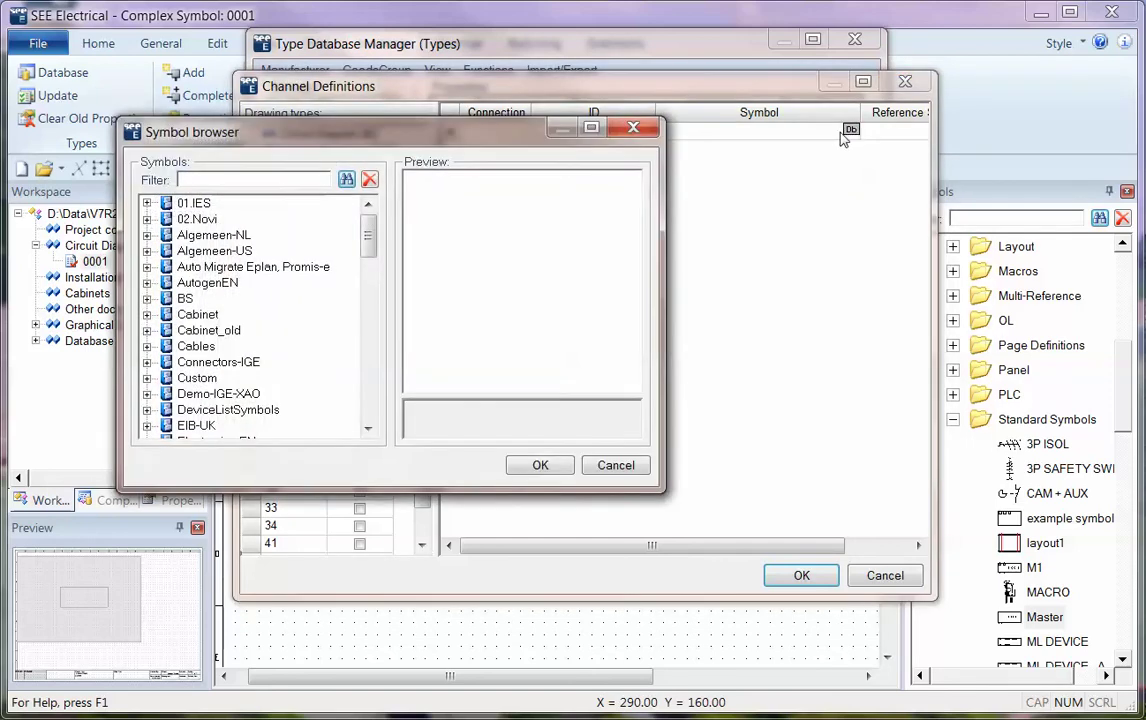
double_click(197, 378)
left_click(166, 410)
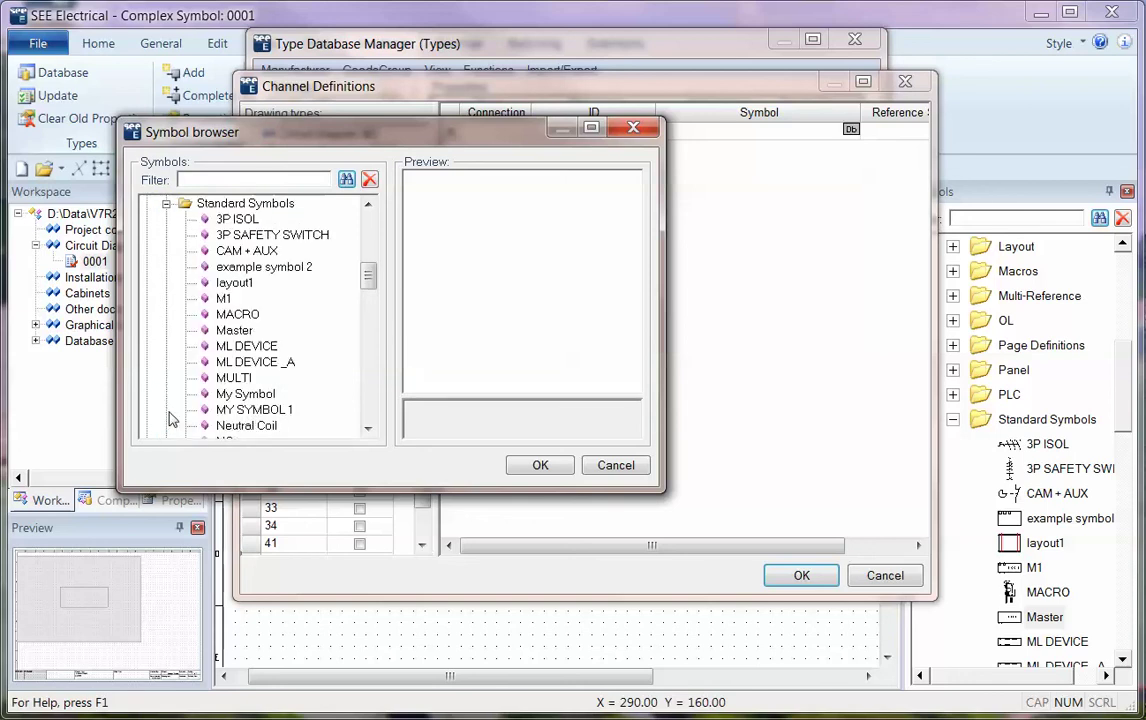
left_click(232, 333)
left_click(540, 465)
left_click(360, 369)
left_click(360, 385)
left_click(360, 402)
left_click(361, 420)
left_click(361, 421)
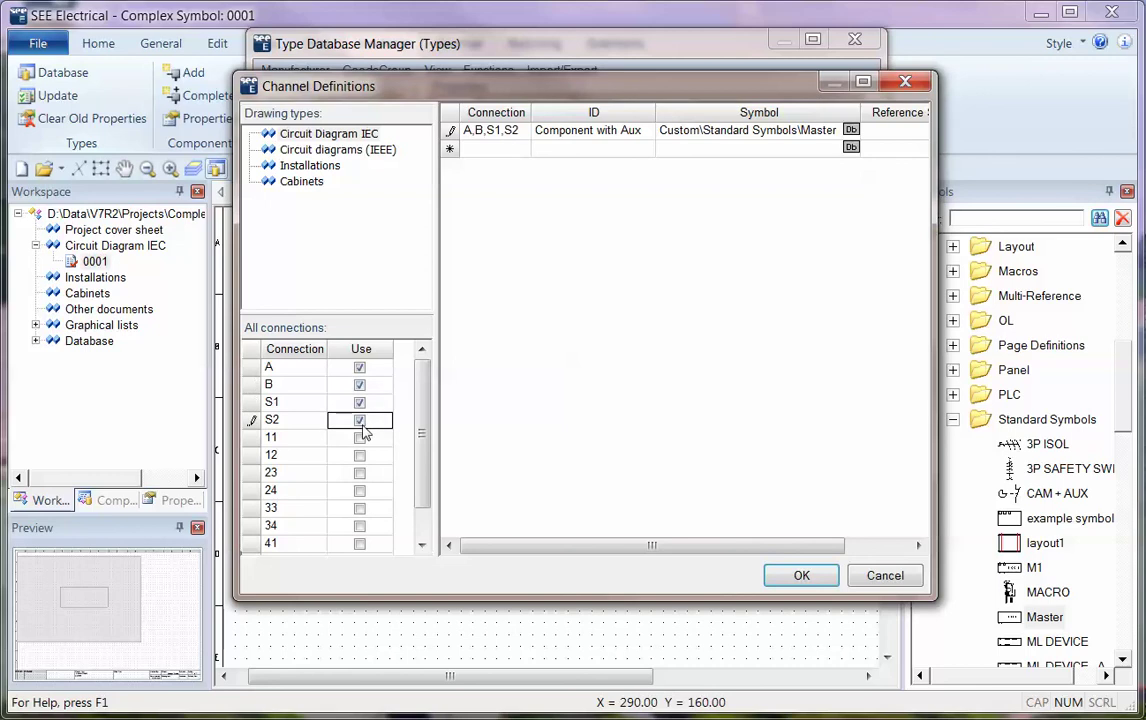
Add a channel using the EN61346-2UK 1-pole NC relay contact on connections 11 and 12
left_click(774, 154)
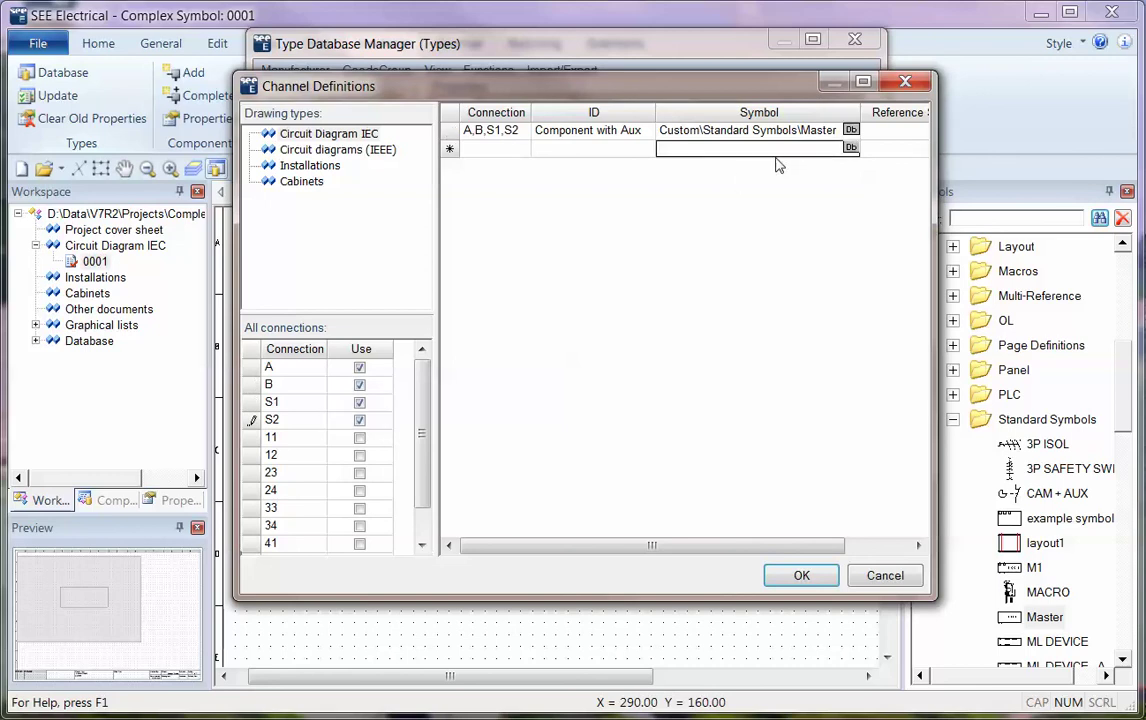
left_click(851, 147)
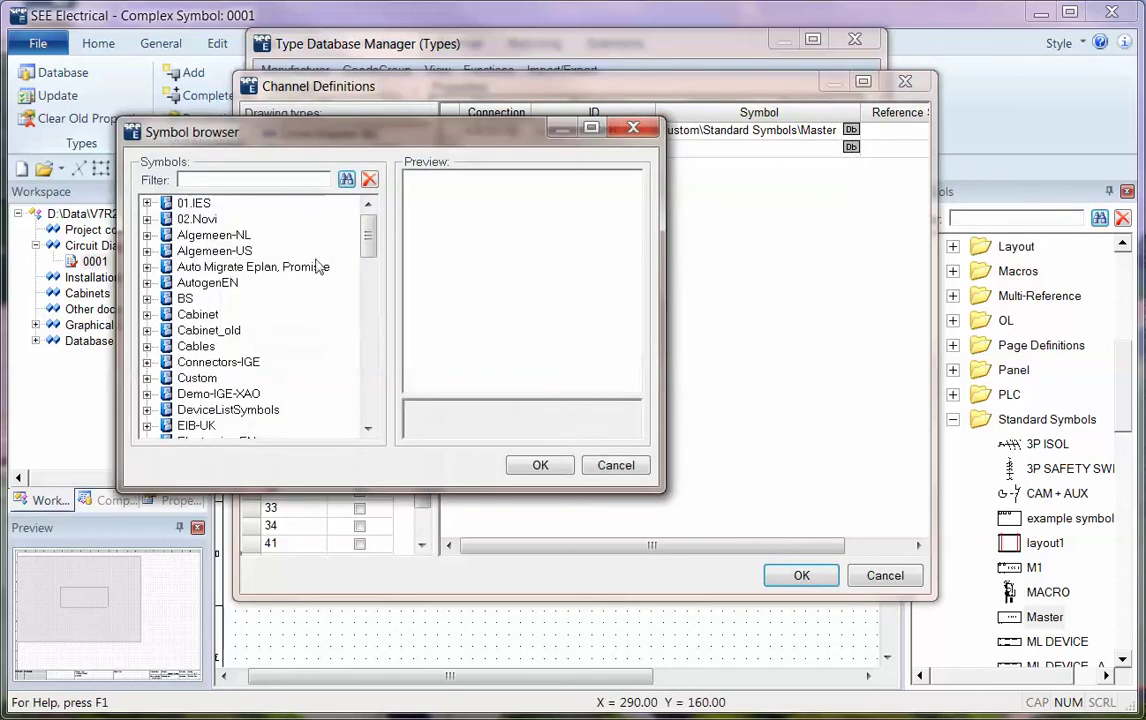
scroll(370, 245, "down", 3)
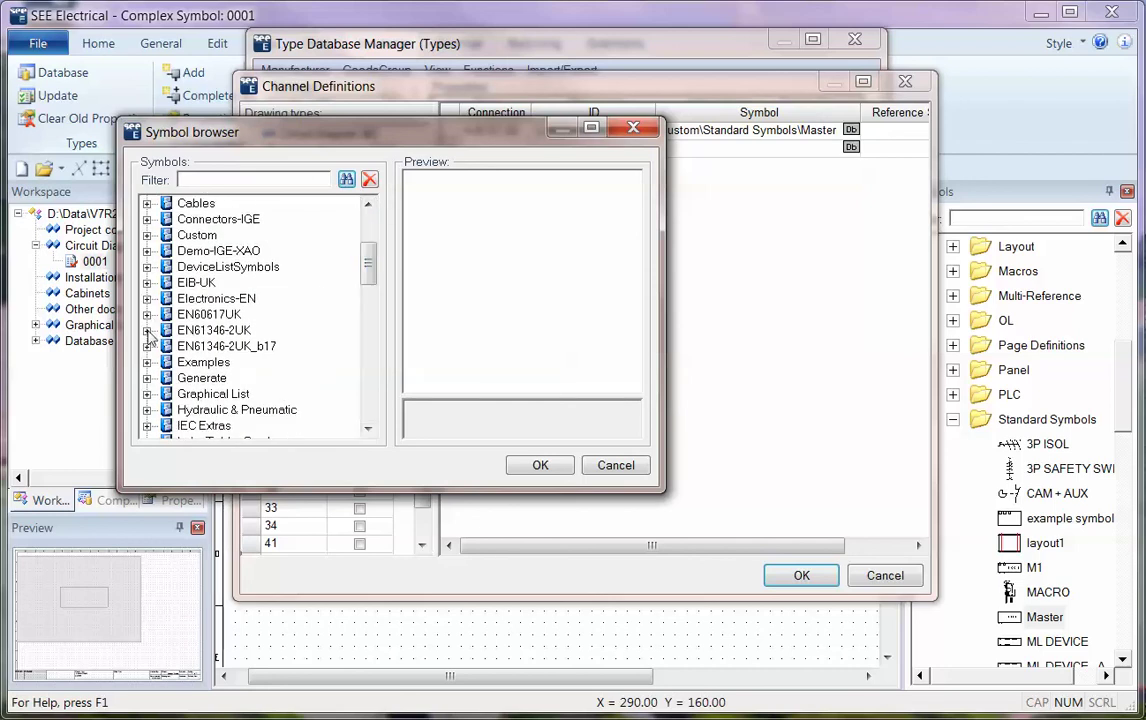
left_click(147, 331)
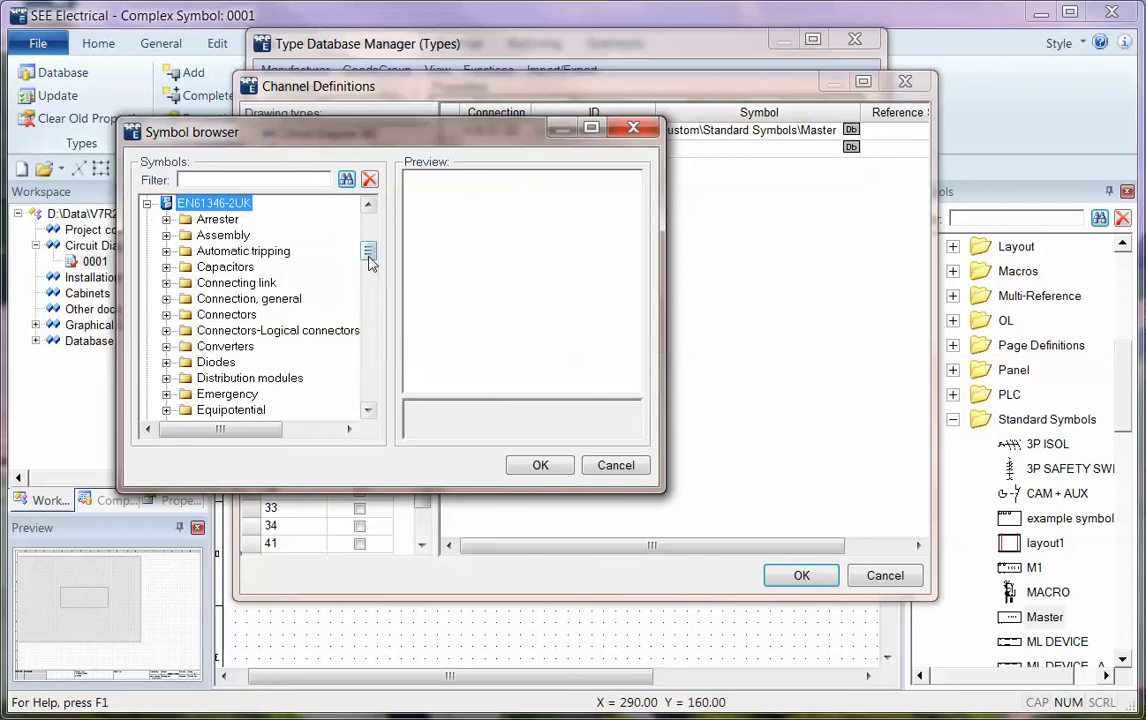
left_click_drag(369, 250, 367, 311)
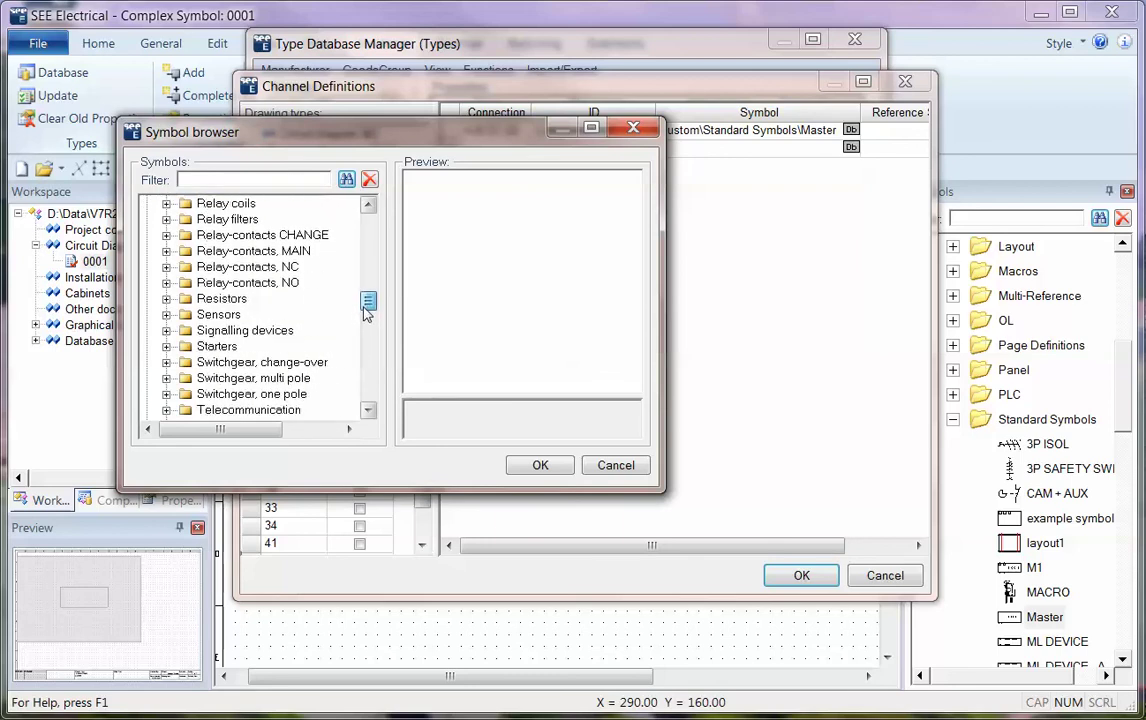
left_click(166, 267)
left_click(236, 235)
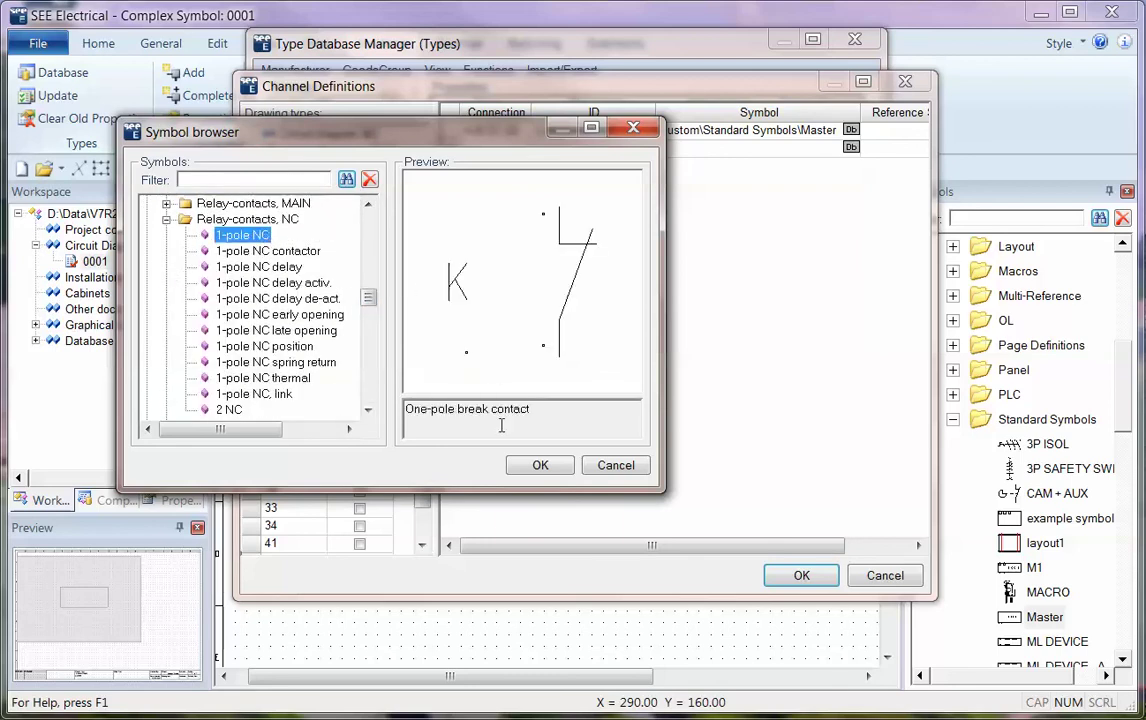
left_click(540, 465)
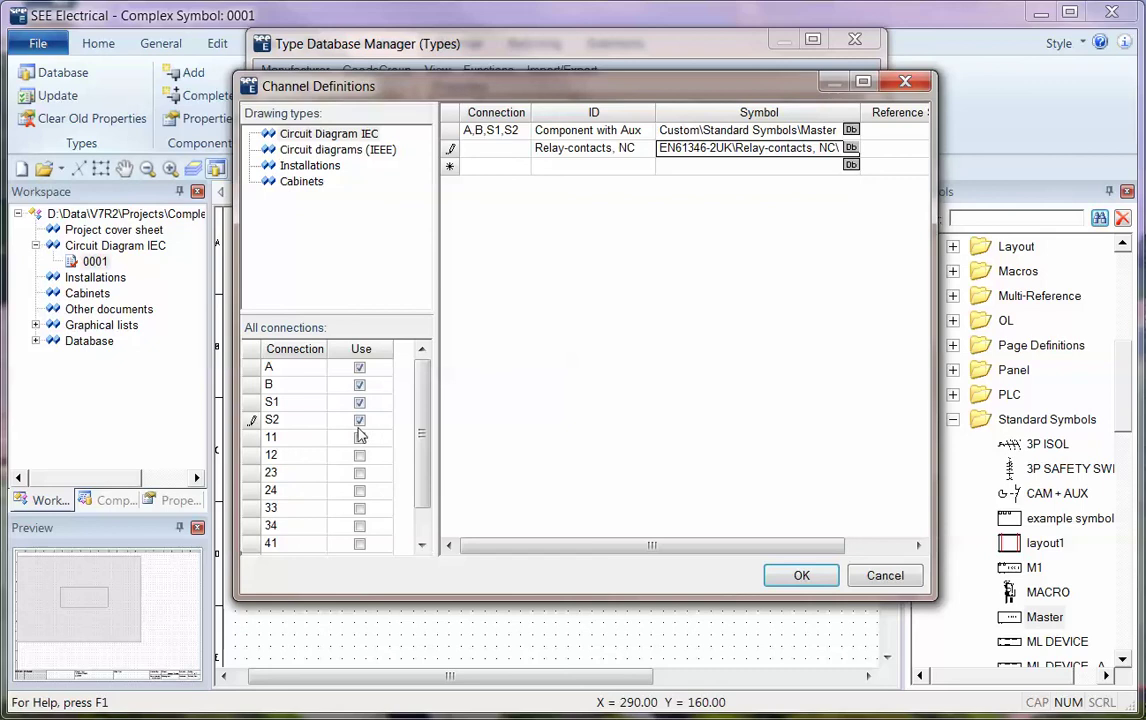
left_click(360, 437)
left_click(360, 437)
left_click(360, 455)
left_click(360, 455)
left_click(834, 167)
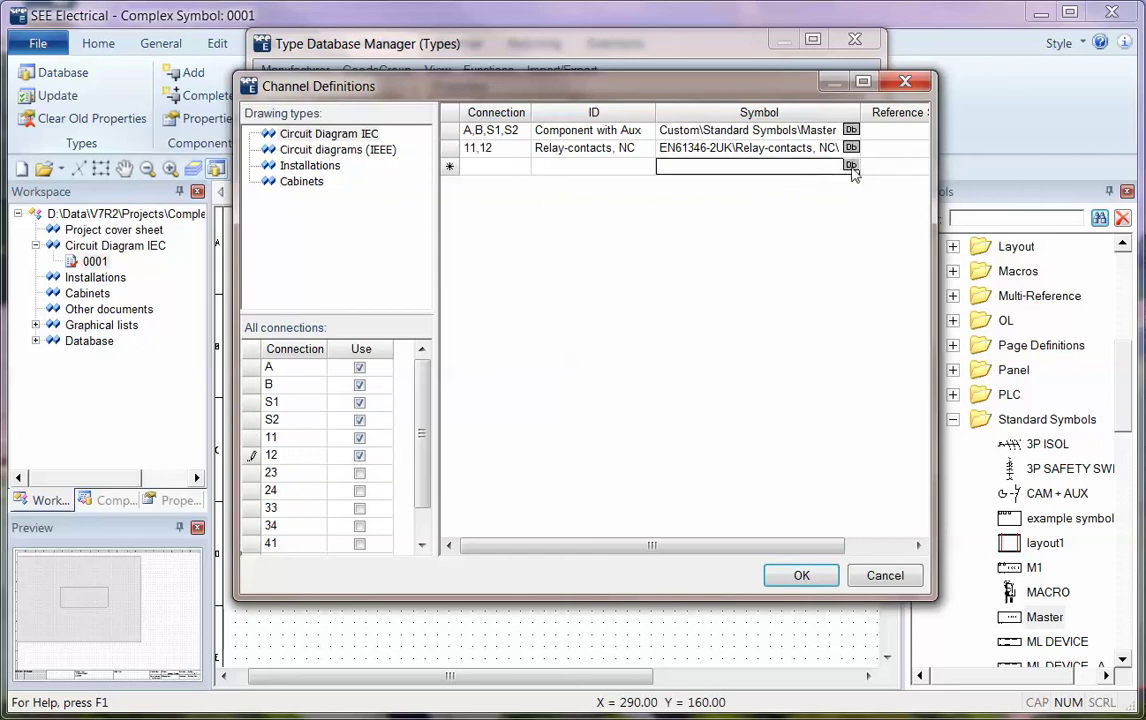
Add a third channel with the EN61346-2UK 1-pole NO contact on connections 23 and 24
left_click(850, 166)
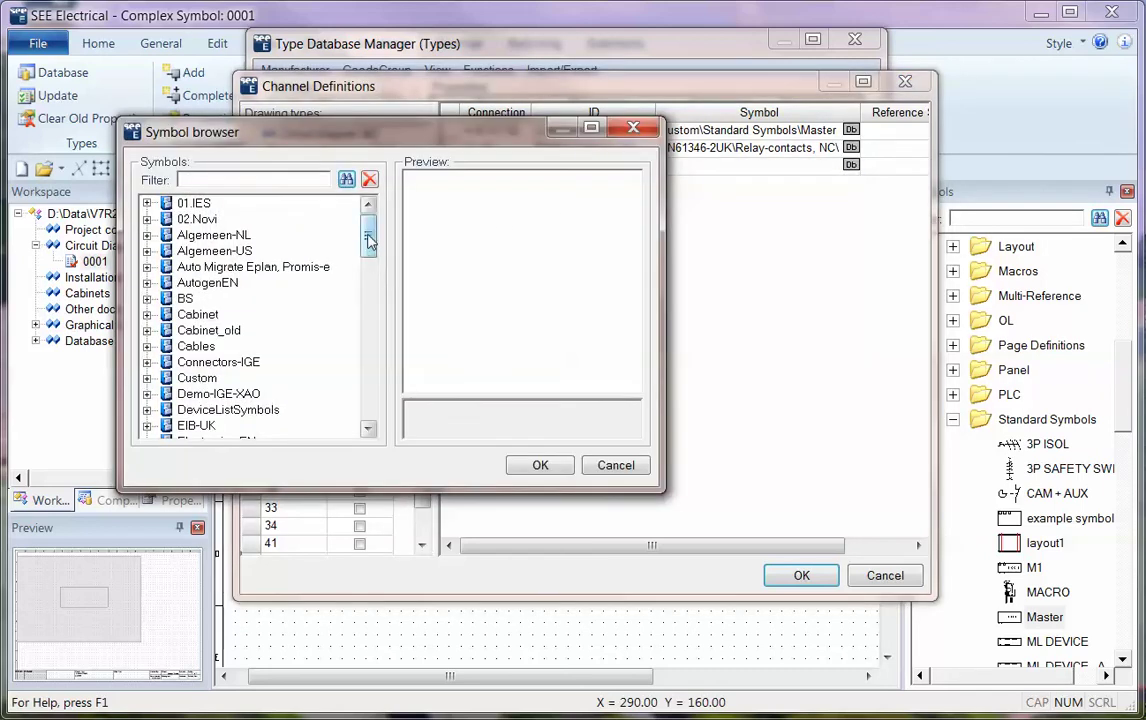
left_click_drag(369, 237, 369, 345)
double_click(230, 251)
left_click_drag(369, 252, 370, 300)
left_click(166, 298)
left_click(240, 251)
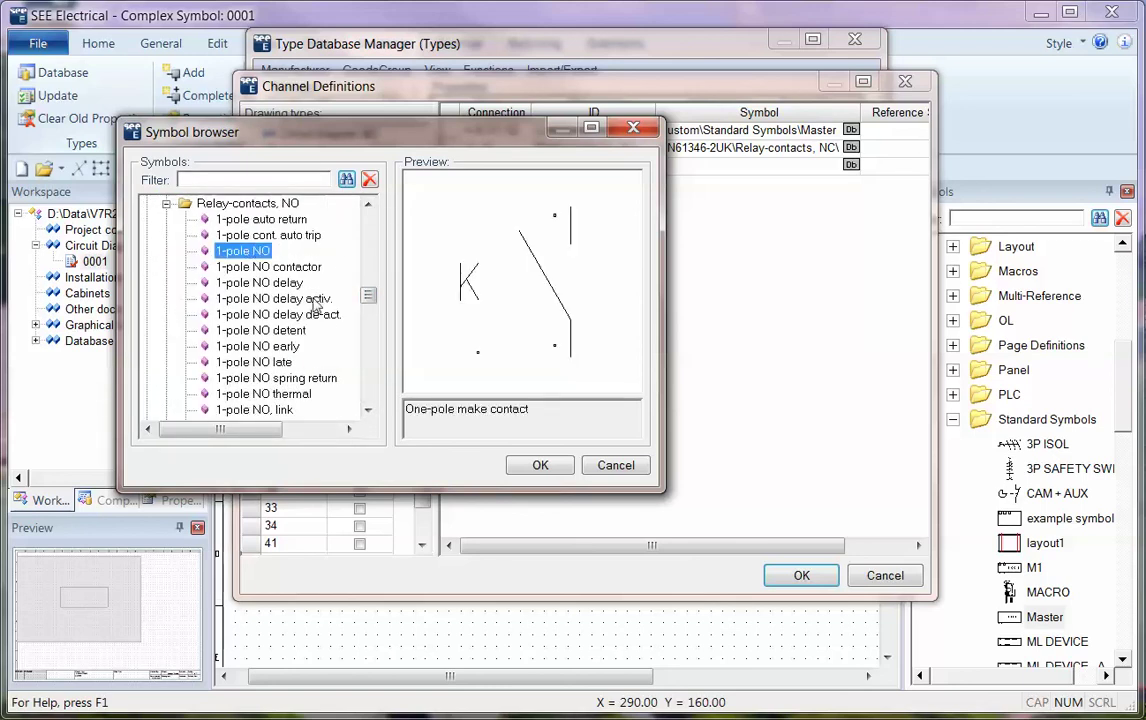
left_click(539, 466)
left_click(361, 472)
left_click(360, 490)
Add a fourth Relay-contacts, NO channel reusing the NO symbol path, on connections 33 and 34
left_click(661, 168)
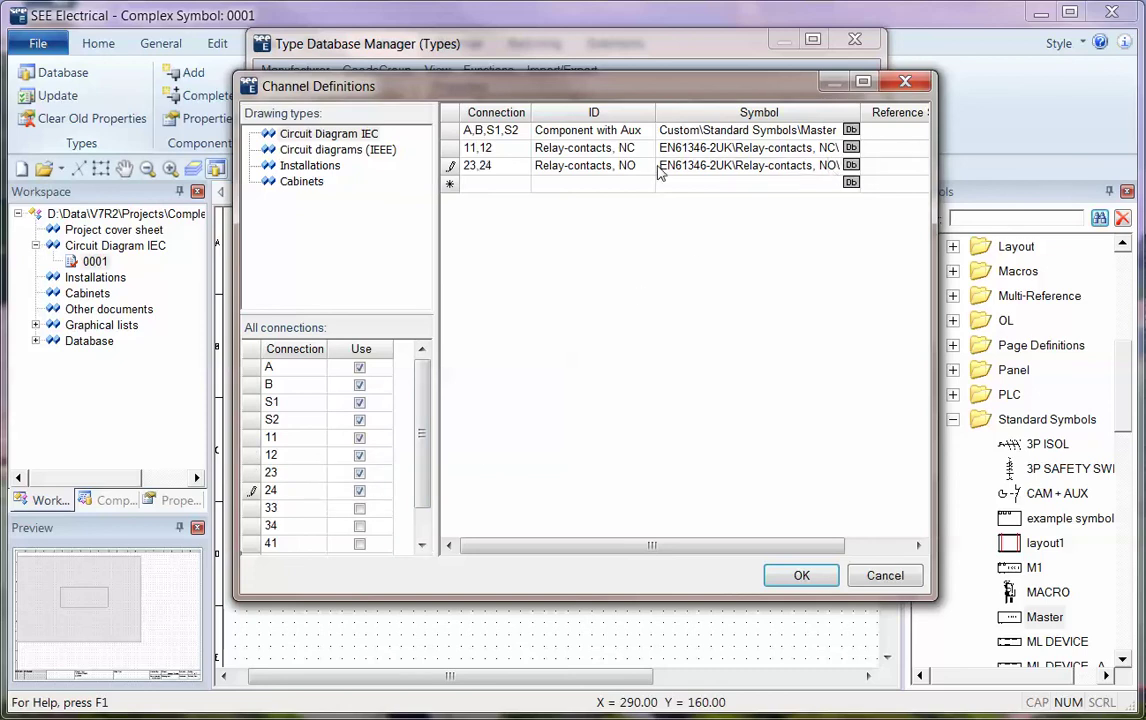
left_click_drag(661, 168, 868, 175)
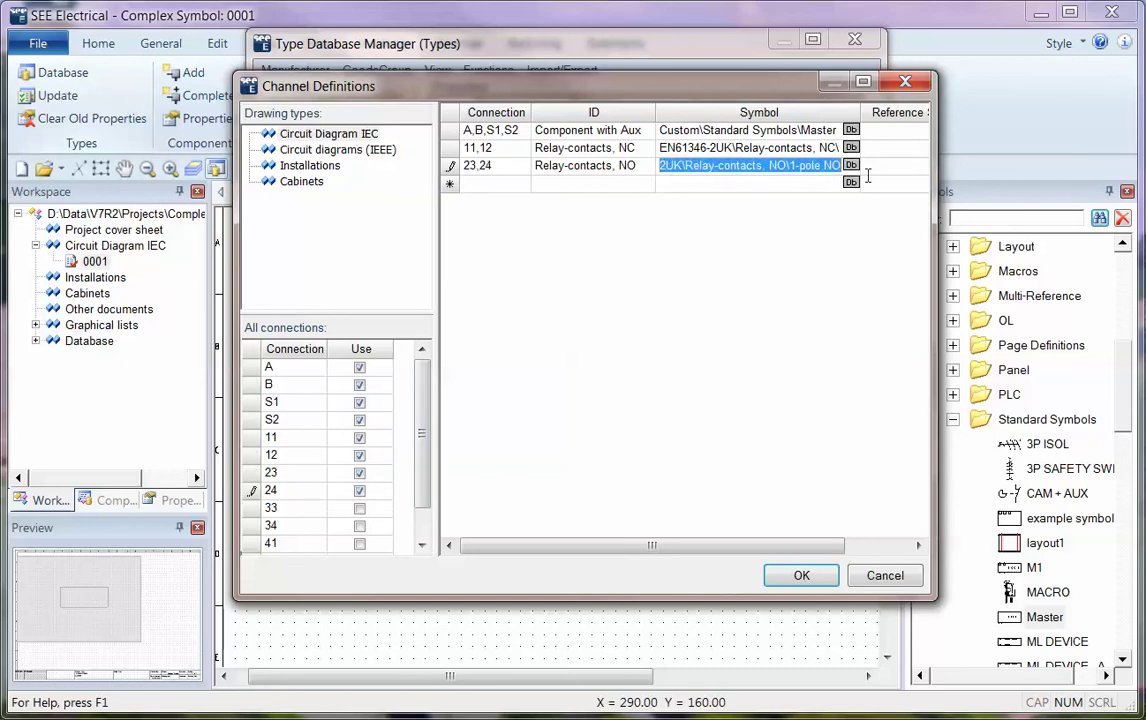
key("ctrl+c")
left_click(780, 184)
key("ctrl+v")
left_click(643, 183)
left_click(640, 166)
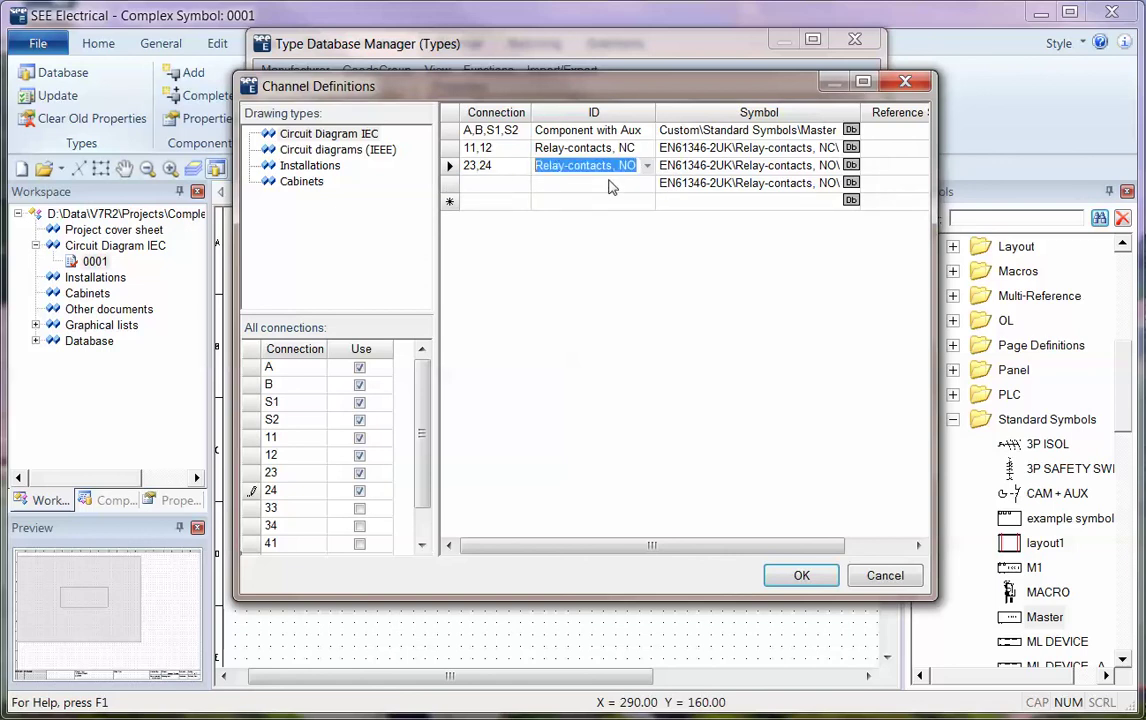
left_click(600, 184)
key("ctrl+v")
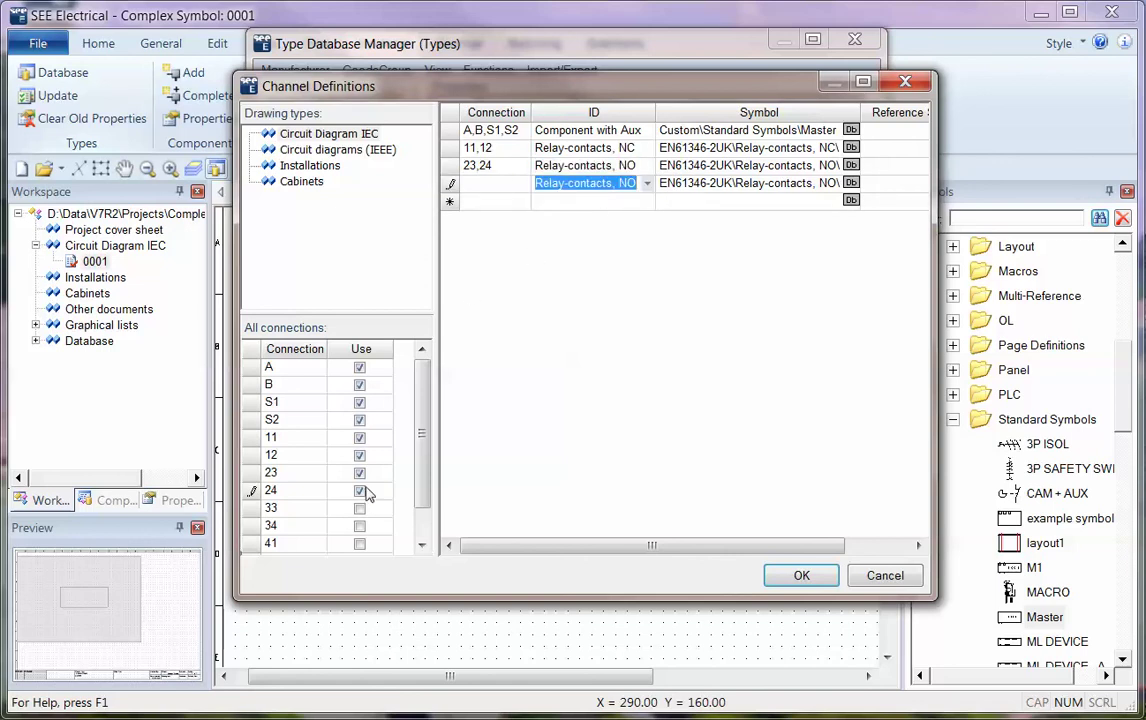
left_click(360, 510)
left_click(361, 510)
left_click(359, 526)
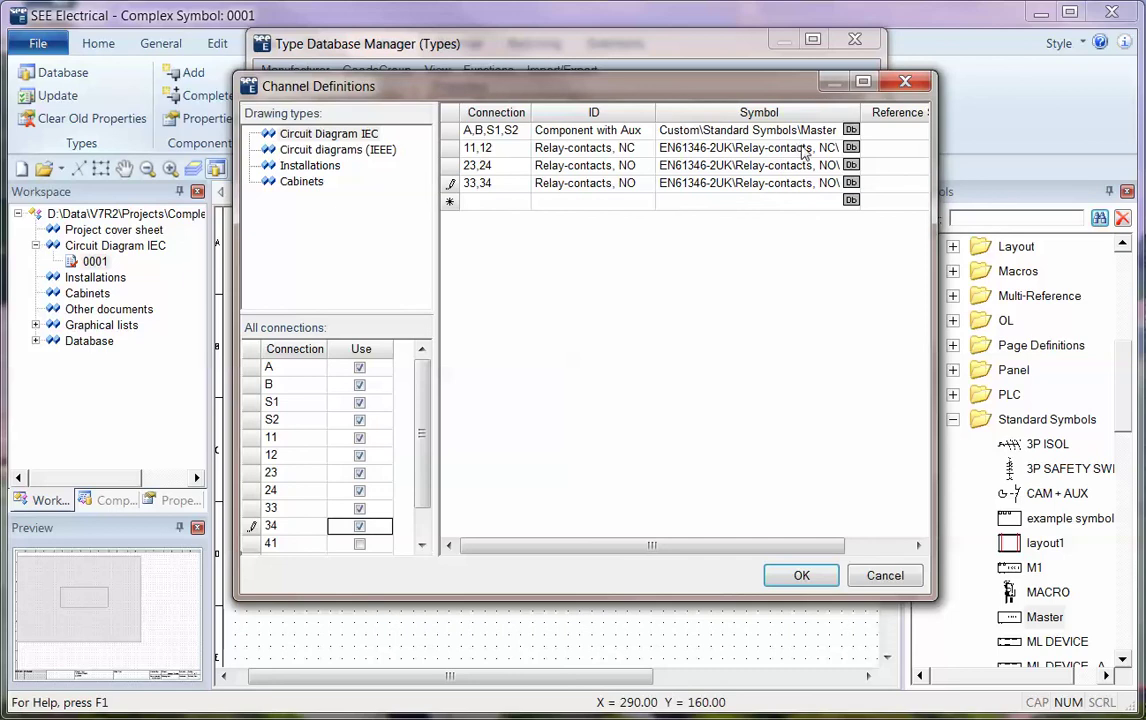
Add a fifth channel with the NC contact symbol path and Relay-contacts, NC ID
left_click(832, 146)
left_click_drag(661, 147, 884, 161)
left_click(705, 201)
key("ctrl+v")
left_click(646, 202)
left_click(650, 204)
left_click(578, 147)
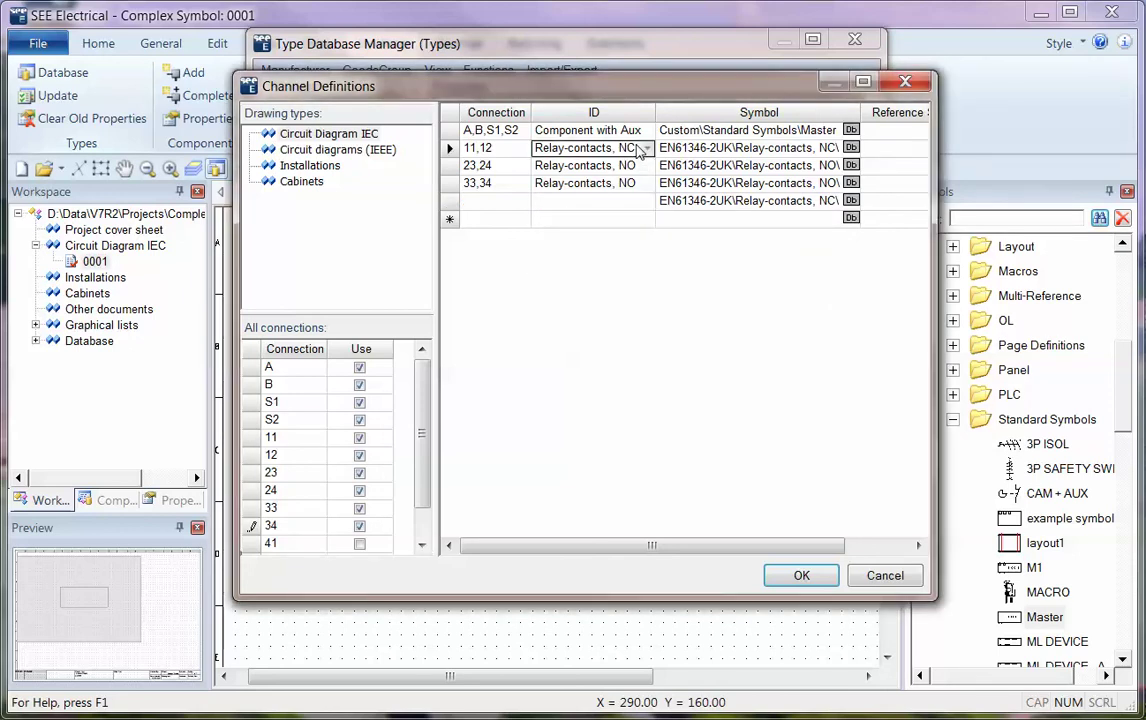
left_click(620, 147)
left_click_drag(636, 147, 538, 147)
key("ctrl+c")
left_click(593, 201)
key("ctrl+v")
Assign connections 41 and 42 to the fifth channel and save the channel definitions
left_click(494, 201)
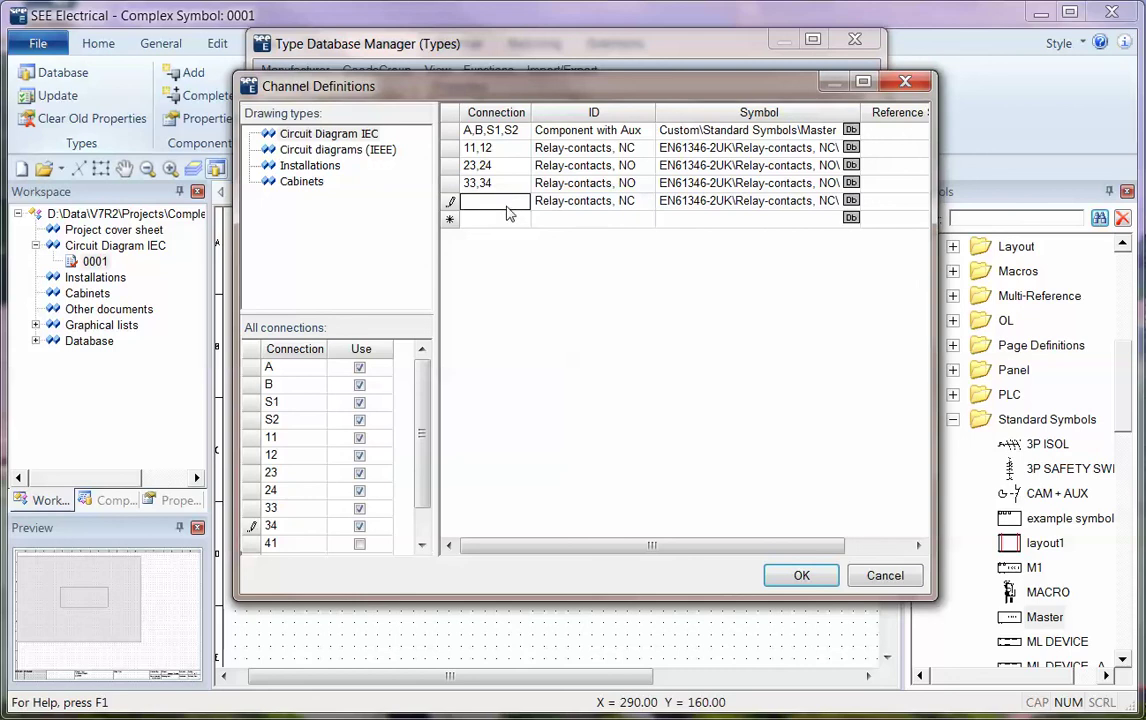
left_click(360, 544)
scroll(362, 542, "down", 1)
left_click(360, 526)
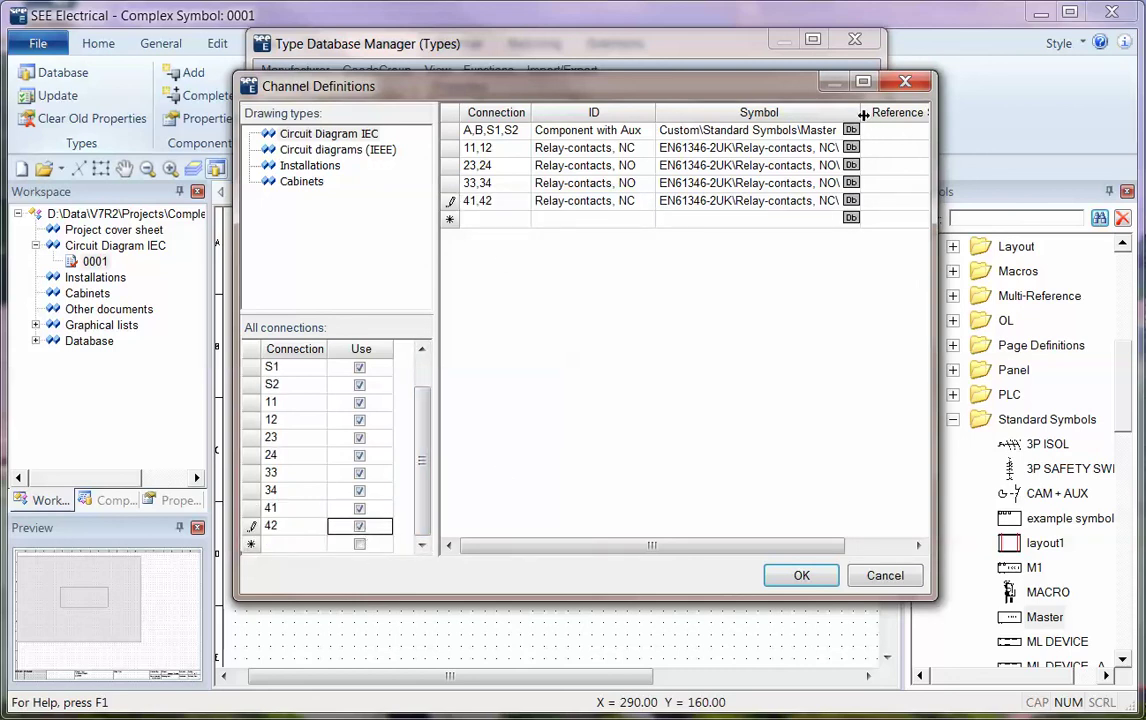
left_click_drag(862, 114, 911, 114)
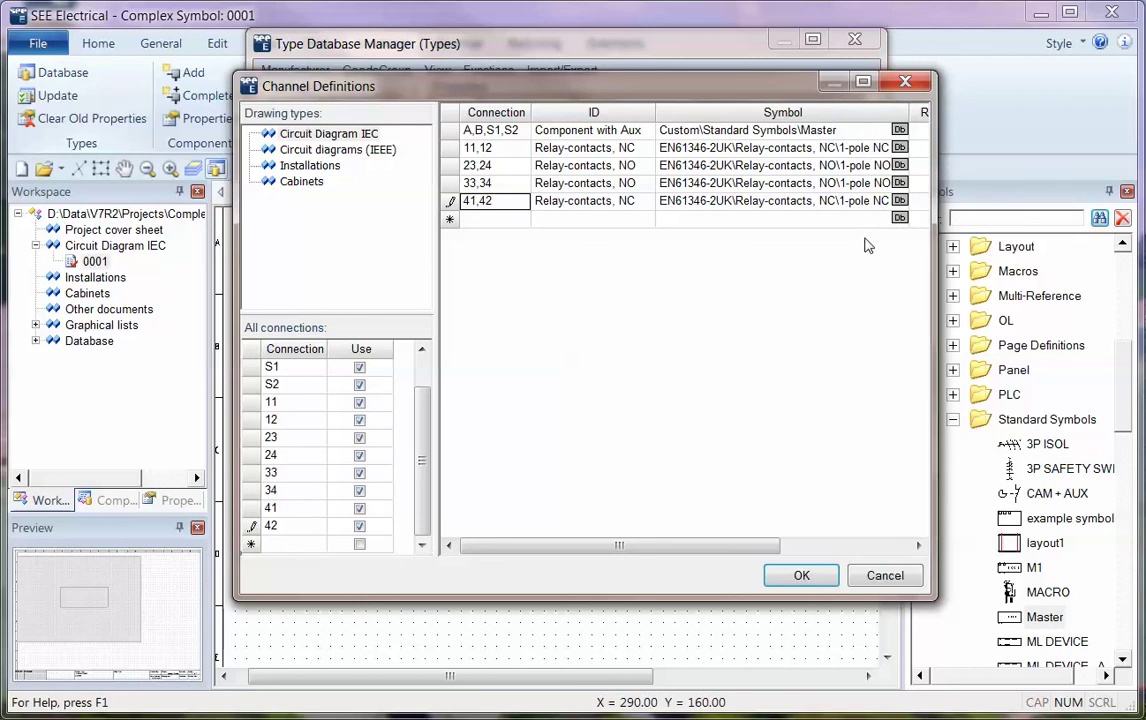
left_click(802, 577)
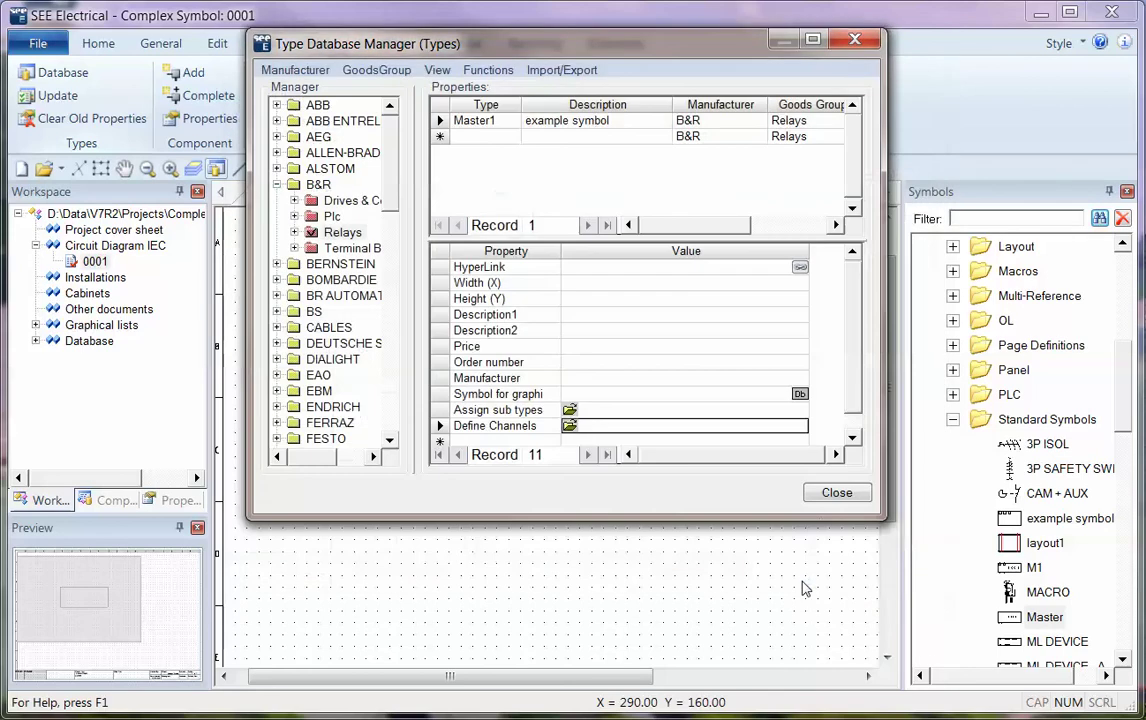
Close the type database and drag Master1's A,B,S1,S2 box from Components > B&R > Relays onto the sheet
left_click(836, 494)
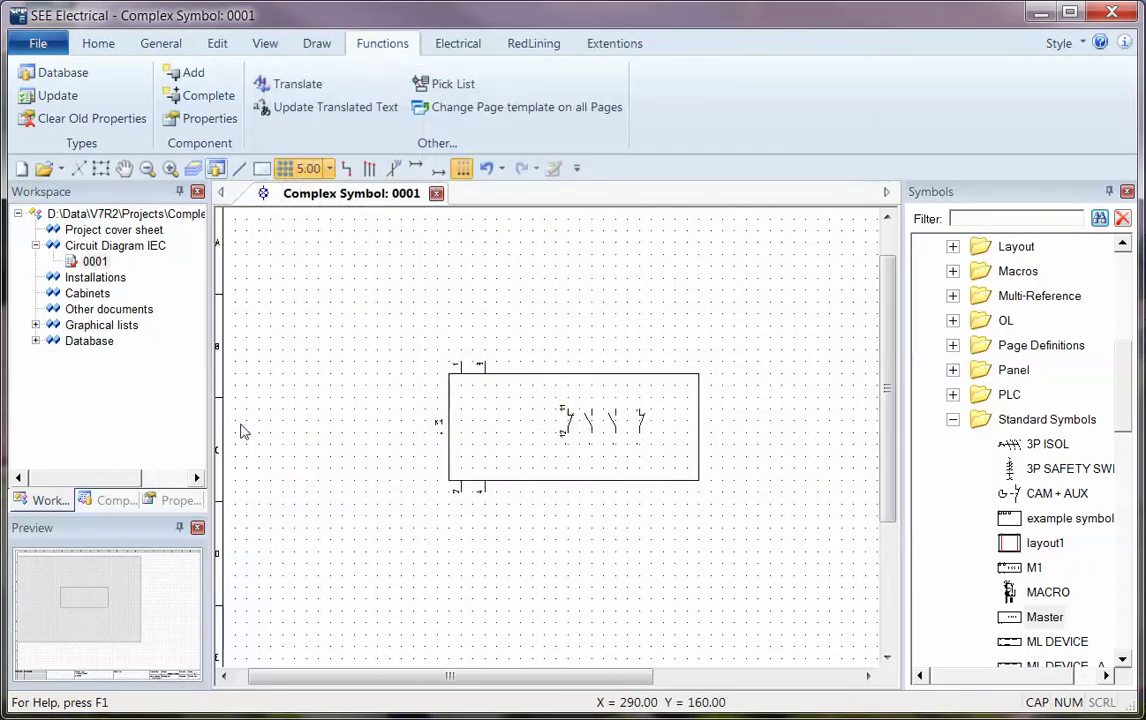
left_click(113, 502)
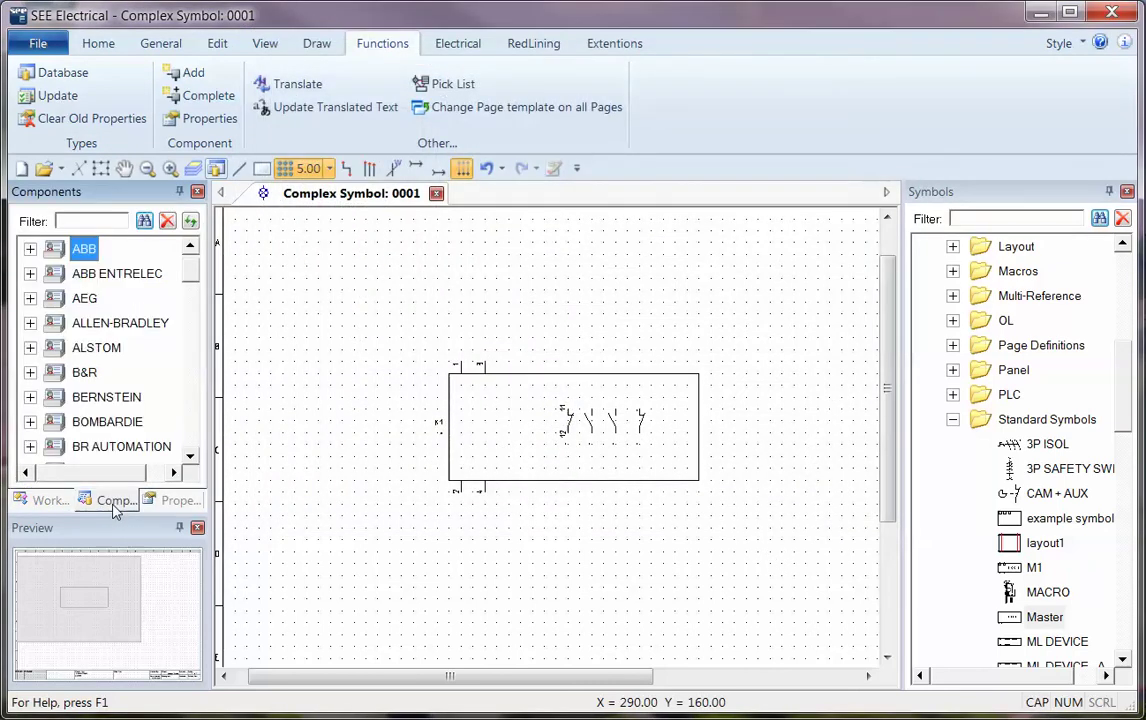
left_click(30, 372)
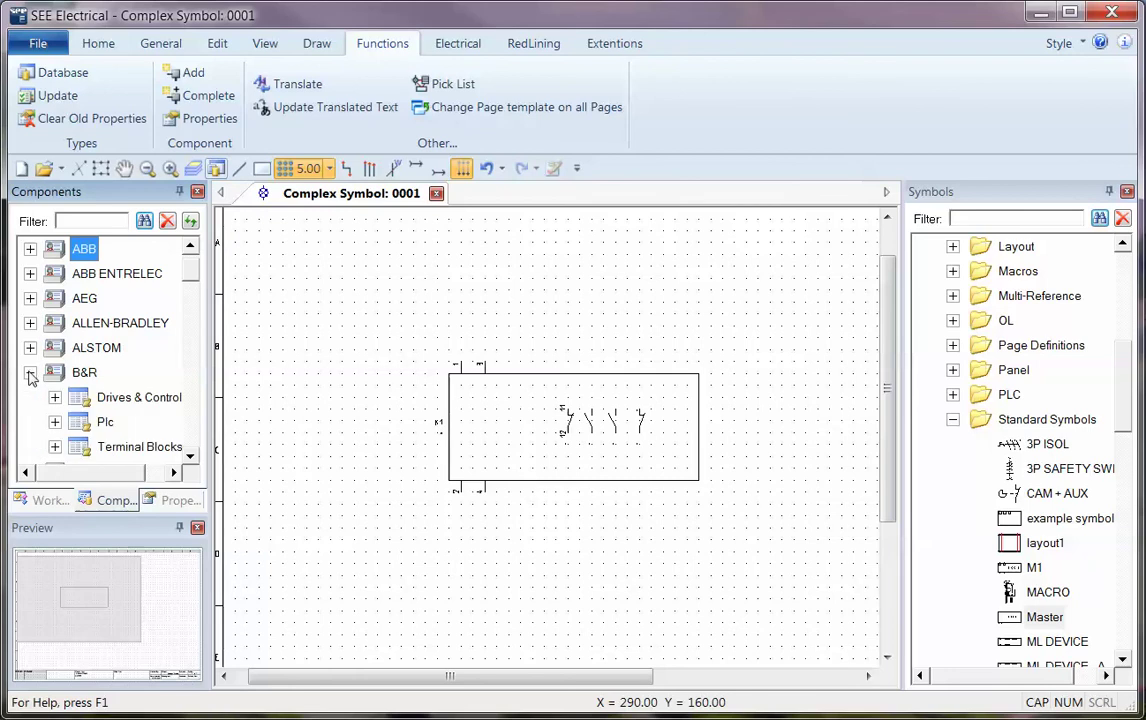
left_click(167, 221)
left_click(30, 397)
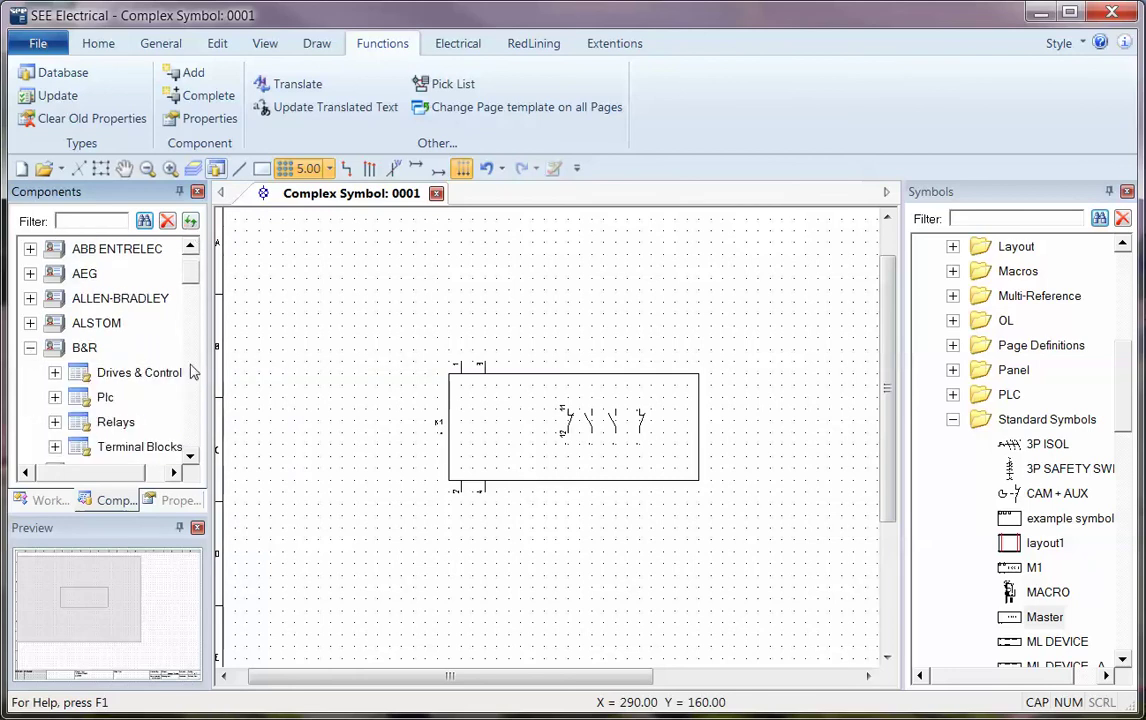
left_click(54, 422)
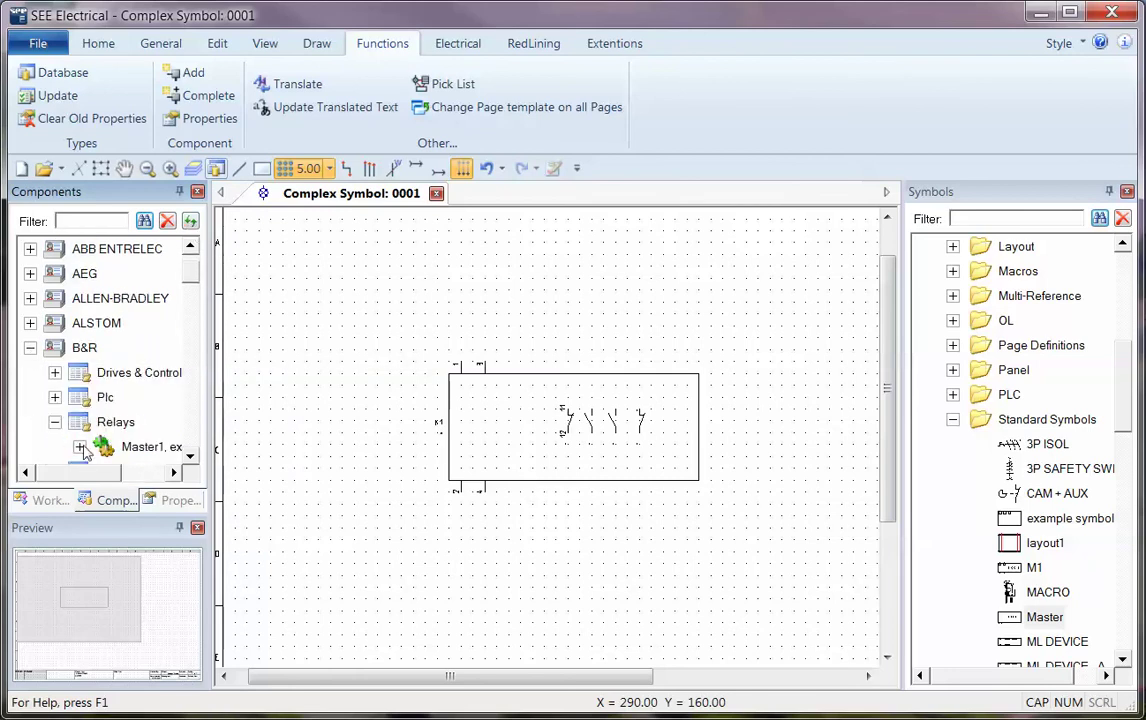
left_click(79, 447)
left_click(160, 349)
left_click_drag(155, 355, 366, 517)
Place Master1's 33,34 contact to the right of the K2 box, keeping tag K2
scroll(545, 440, "up", 4)
scroll(563, 443, "down", 2)
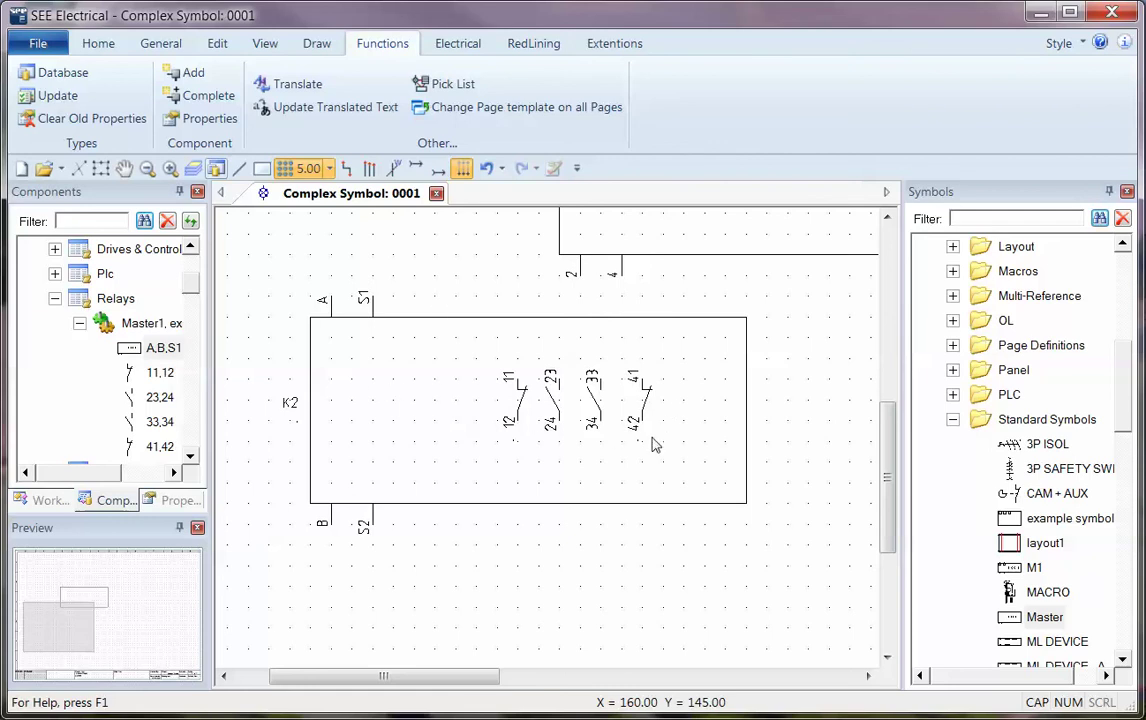
scroll(548, 446, "down", 1)
left_click_drag(160, 422, 808, 402)
left_click_drag(818, 52, 639, 64)
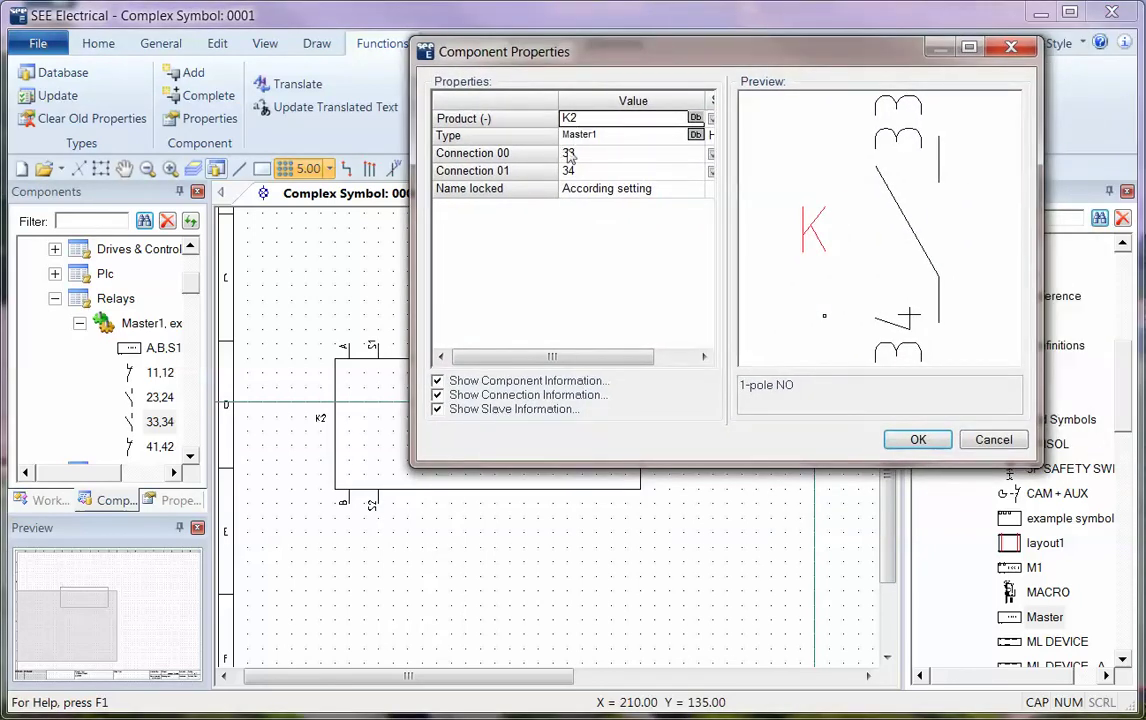
left_click(916, 440)
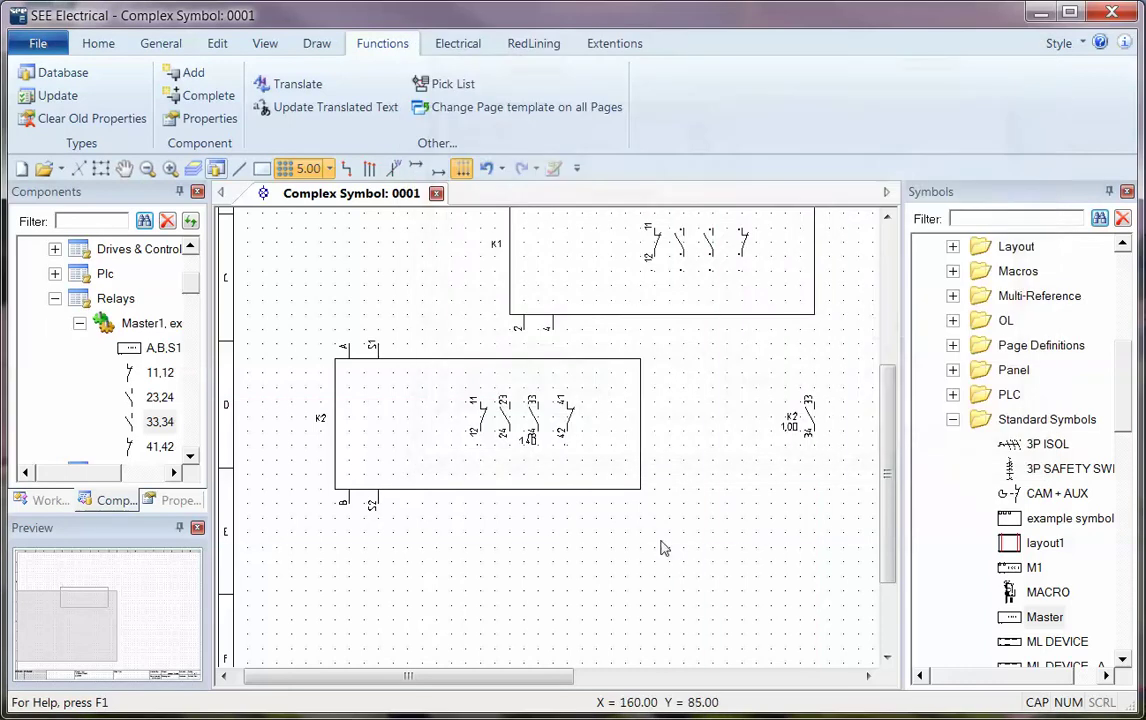
Bring another Master symbol from the Symbols library onto the drawing
scroll(537, 463, "up", 3)
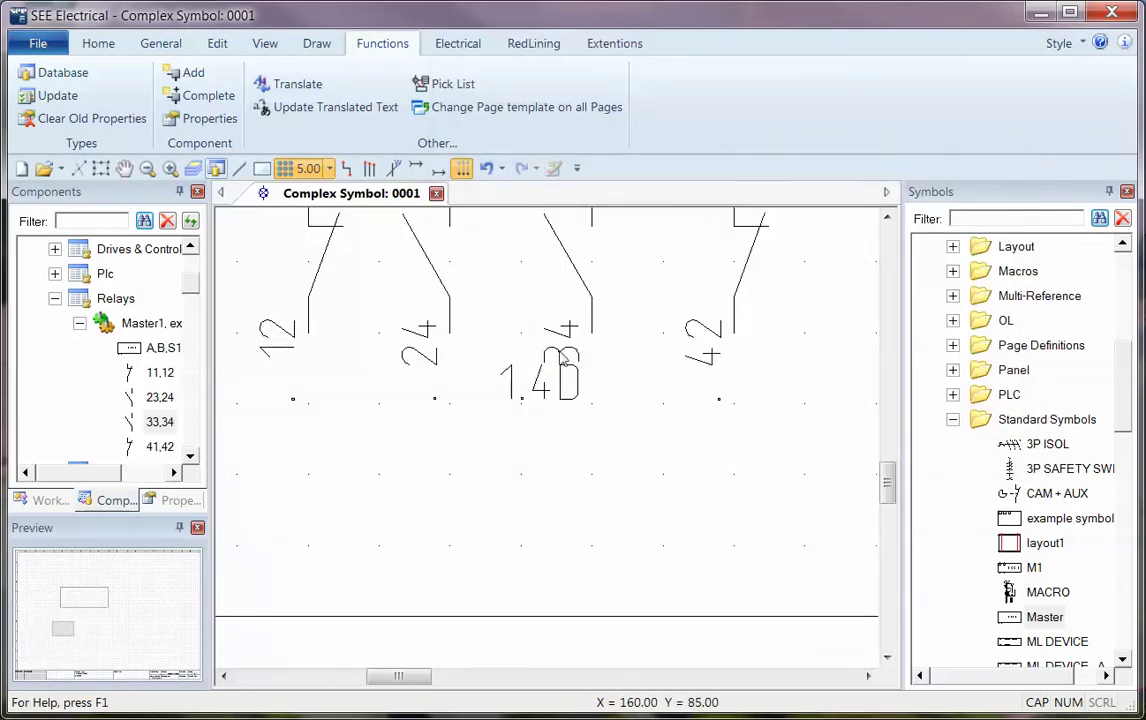
scroll(558, 412, "down", 3)
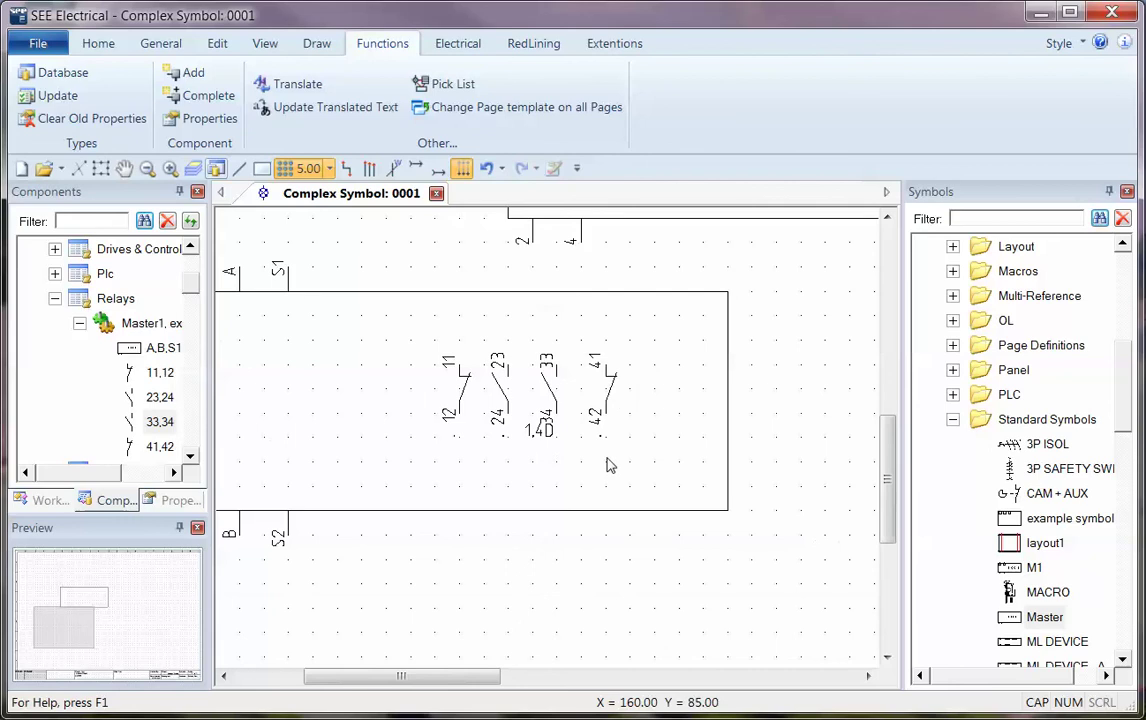
scroll(557, 450, "down", 2)
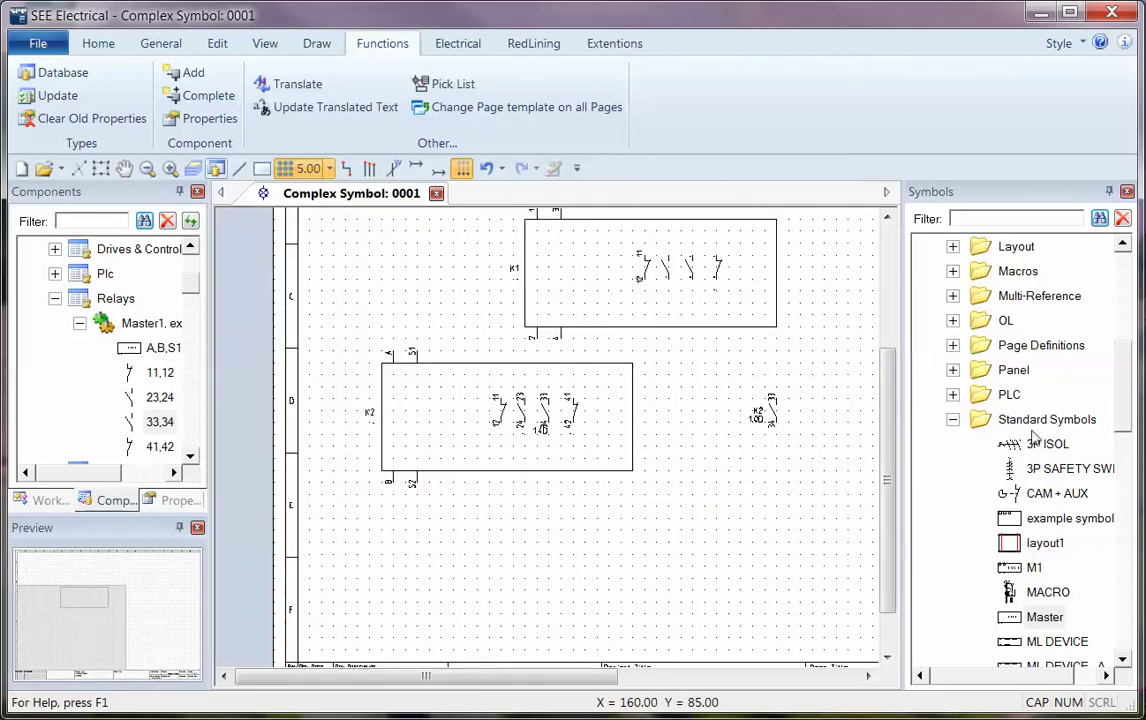
left_click_drag(1049, 624, 501, 495)
Drop the Master box as K3 below K2 and set its type to Master1, found with filter MASTER
scroll(501, 495, "up", 5)
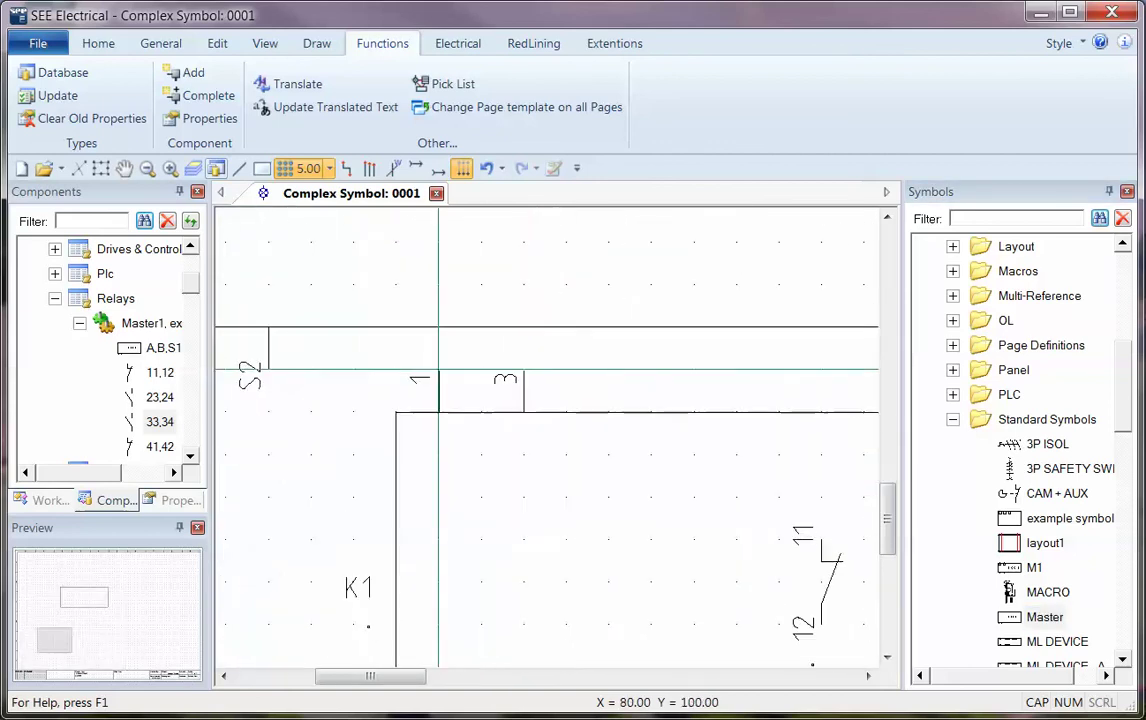
scroll(540, 470, "down", 4)
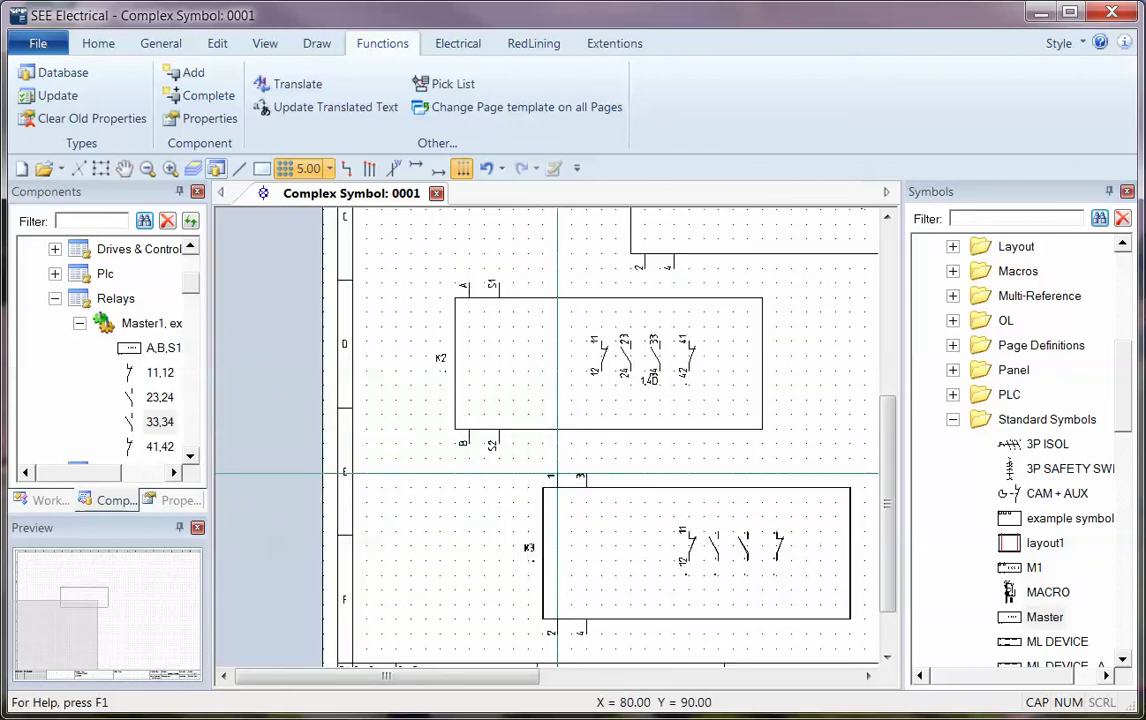
left_click(585, 492)
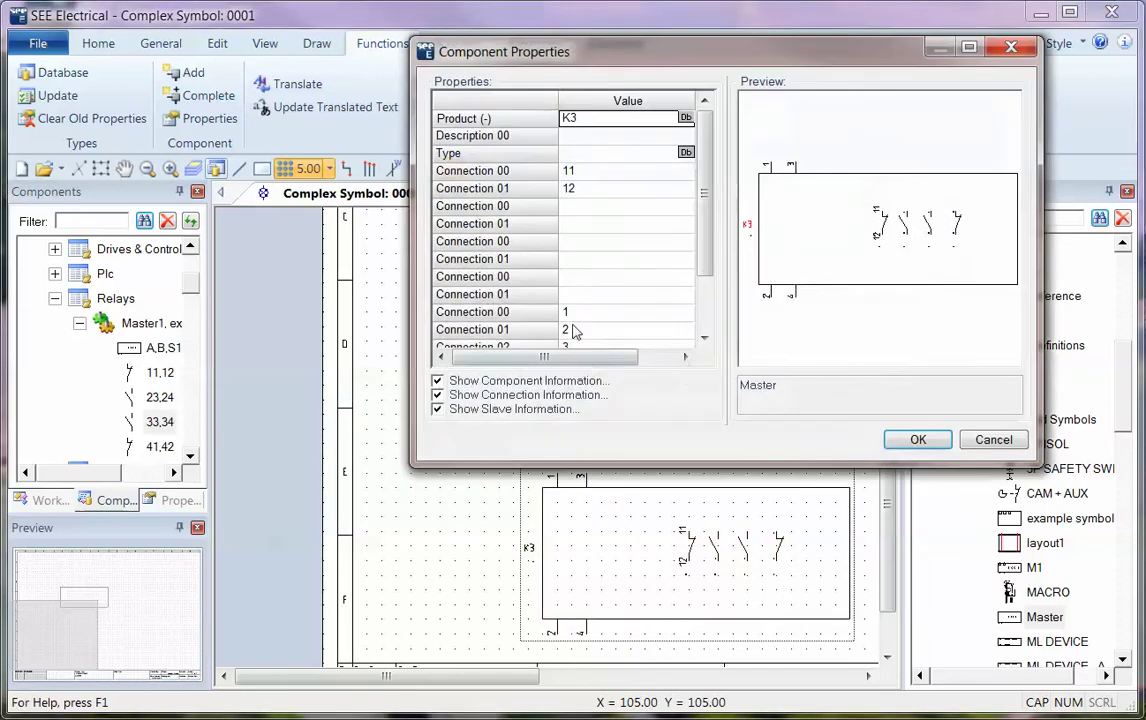
left_click(622, 154)
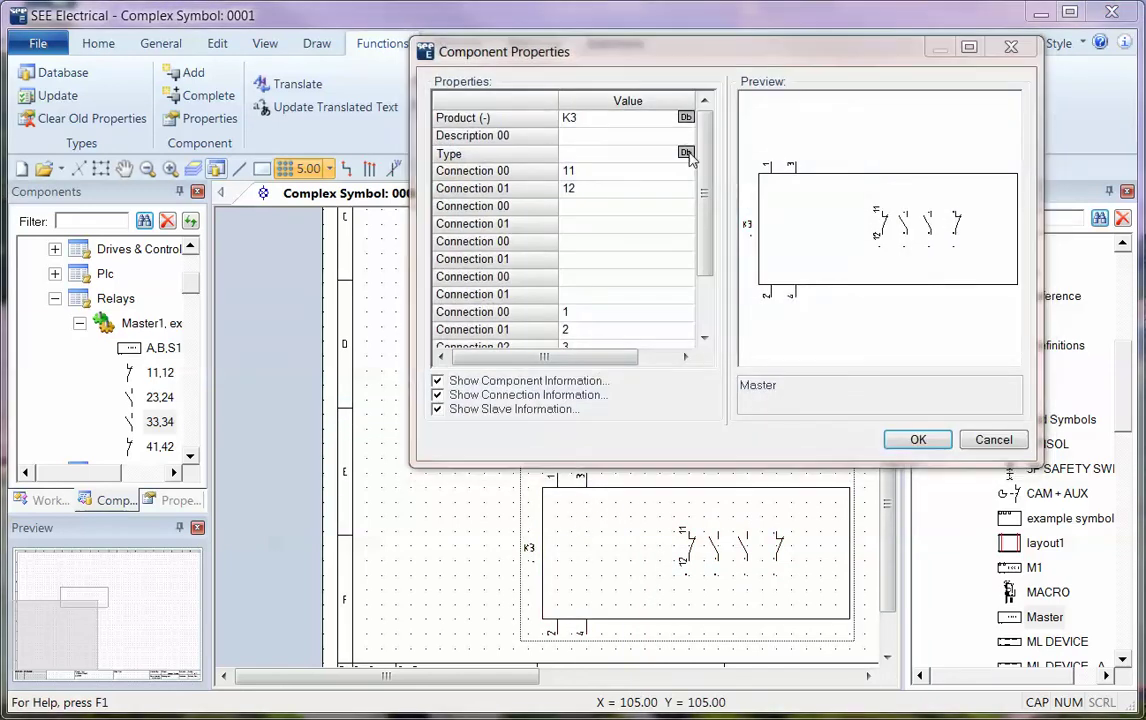
left_click(686, 152)
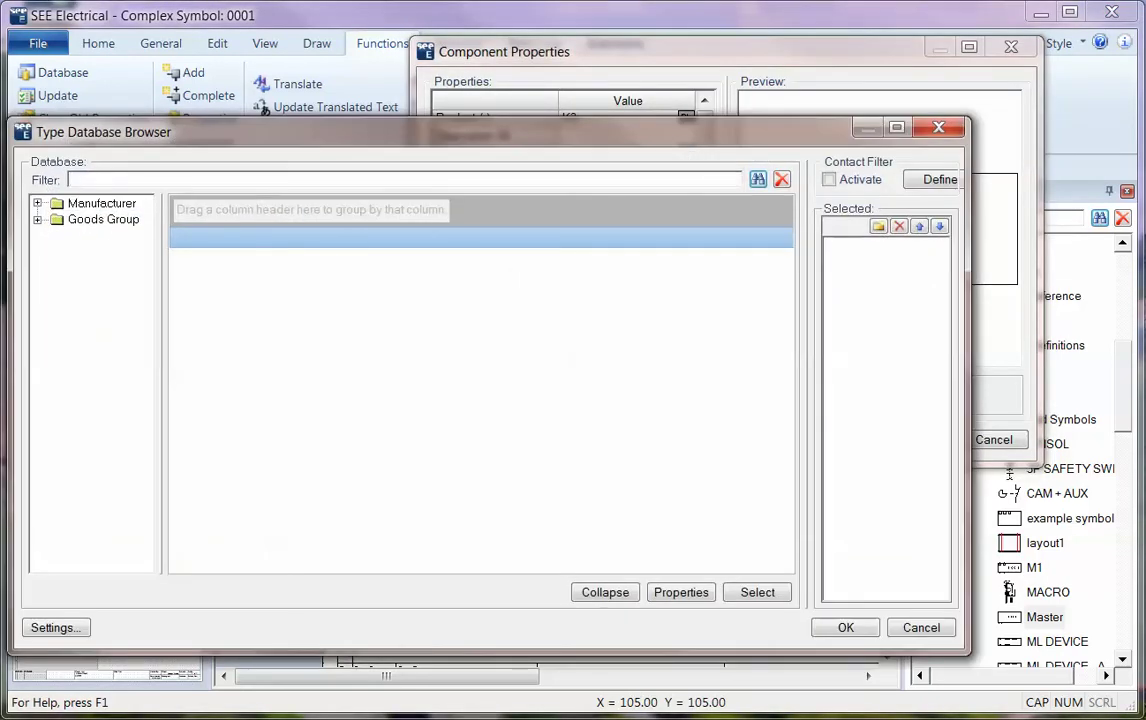
left_click(69, 179)
type("MASTER")
key("Return")
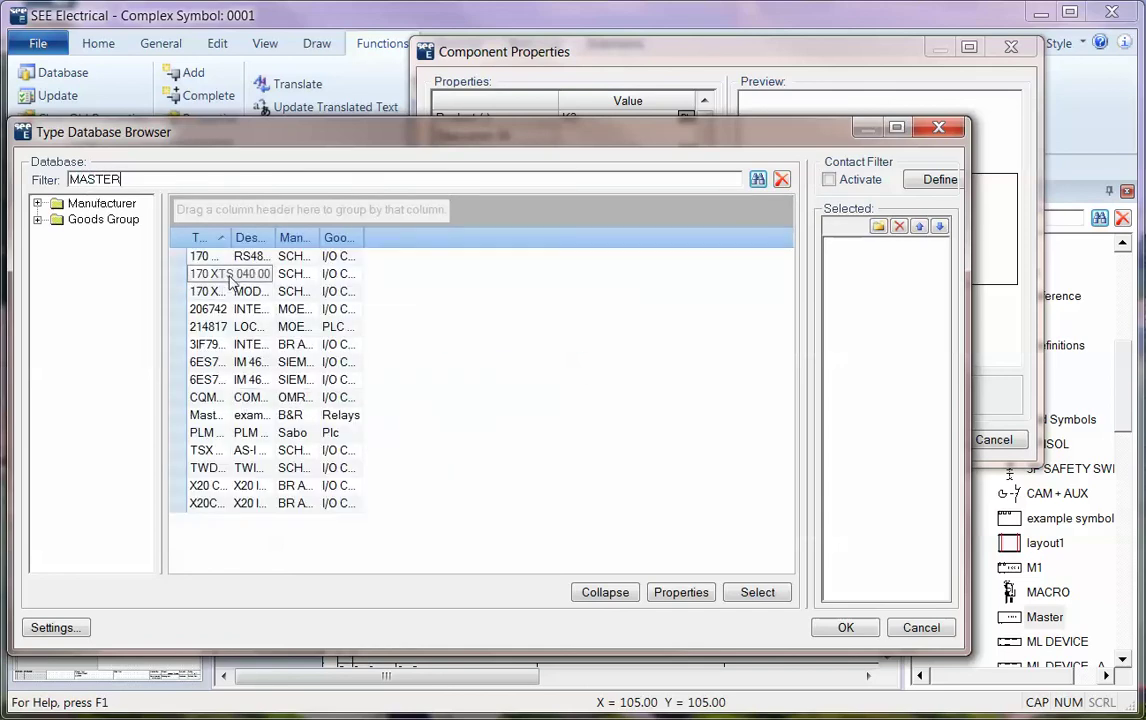
double_click(210, 416)
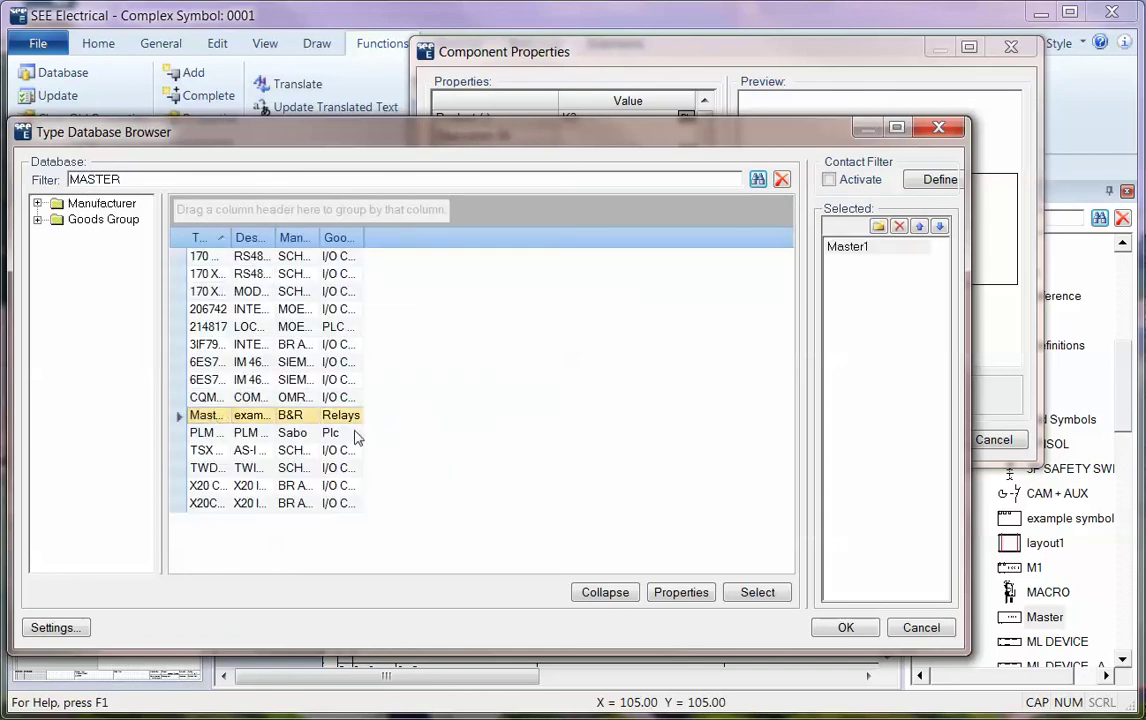
left_click(846, 627)
left_click(845, 437)
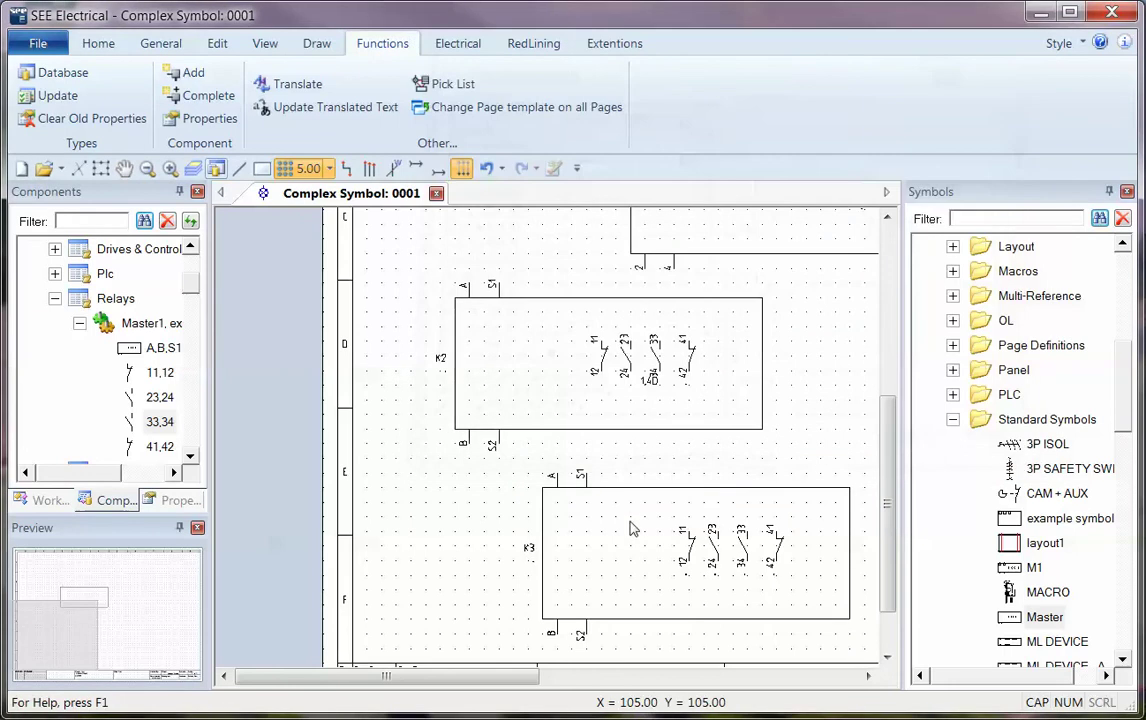
scroll(547, 442, "up", 2)
scroll(547, 442, "down", 1)
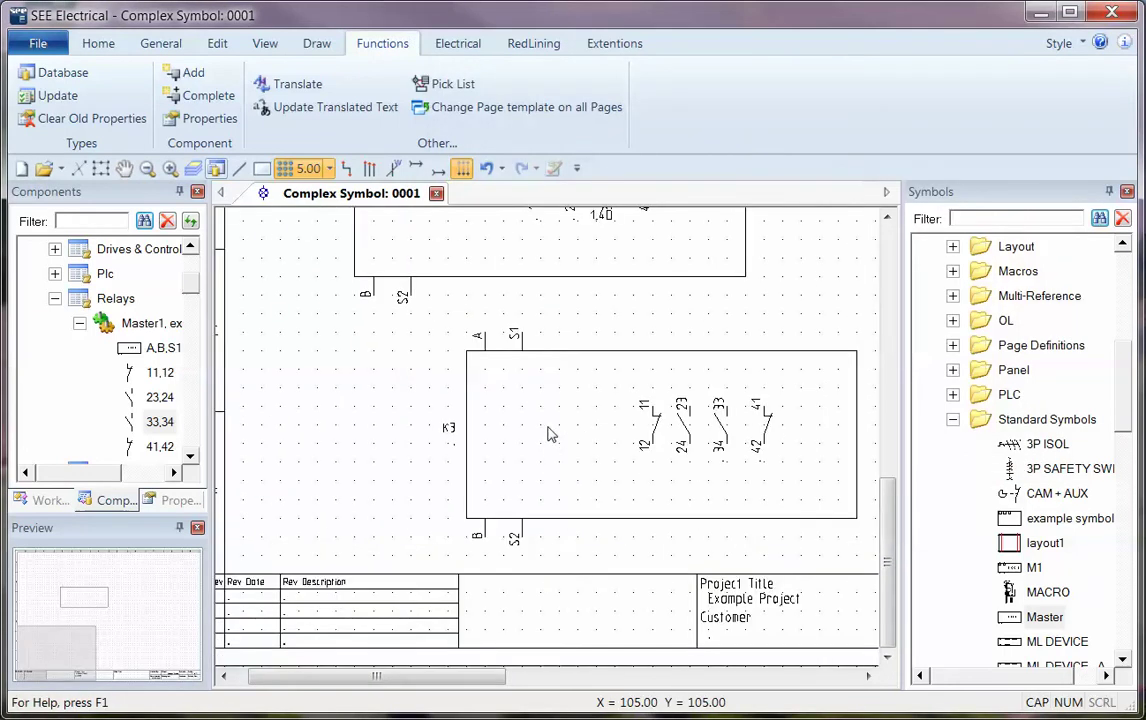